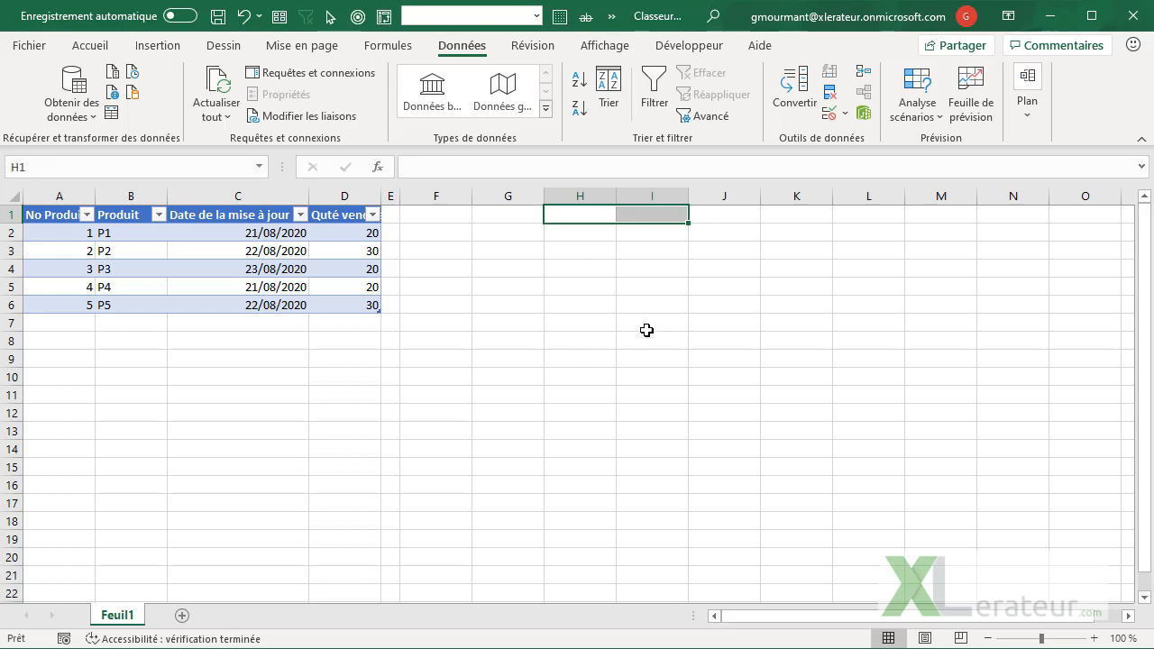
Step: Apply the Entrée cell style to cells H1:I1 and G2
left_click(90, 46)
left_click(649, 115)
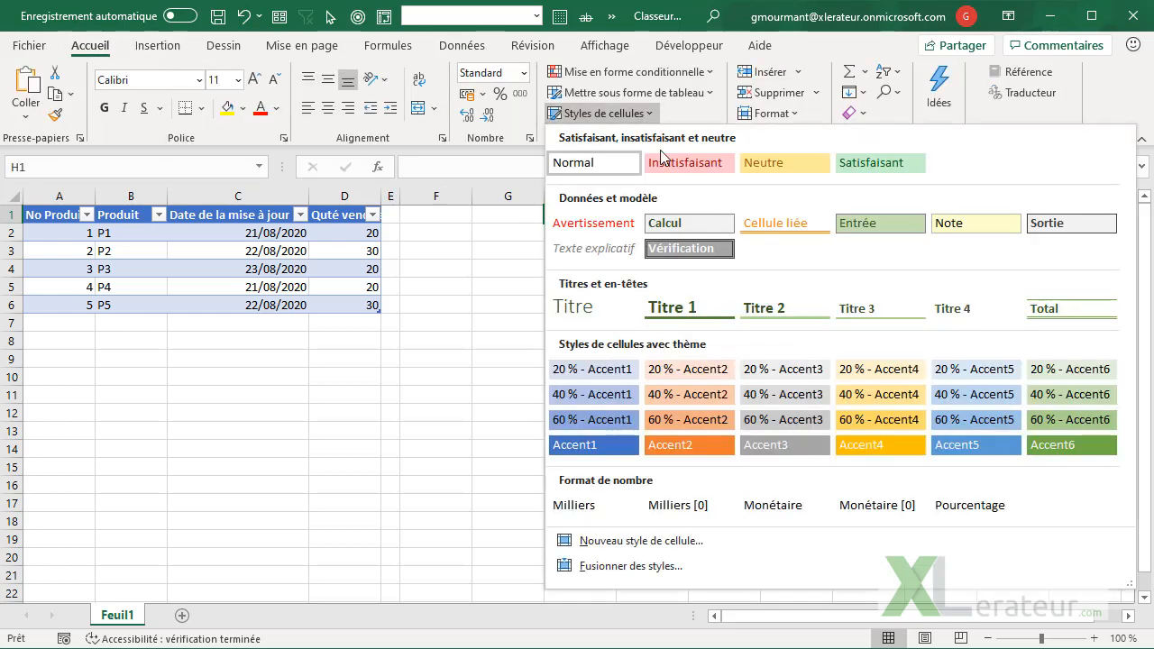
left_click(872, 226)
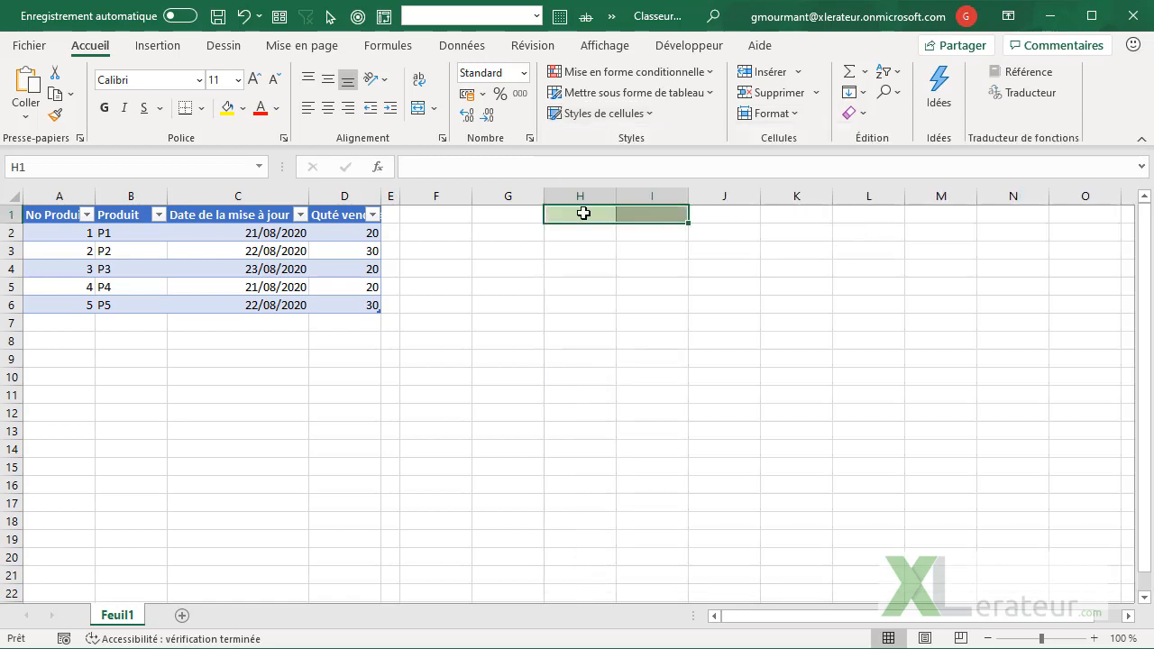
left_click(522, 234)
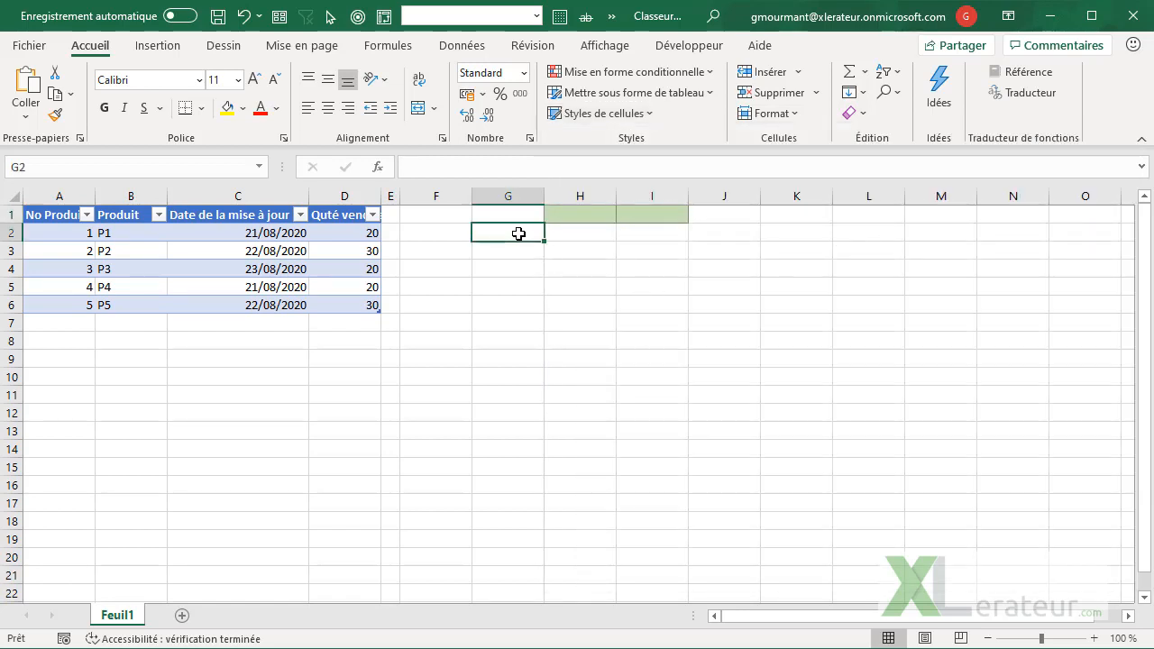
left_click(635, 114)
left_click(866, 223)
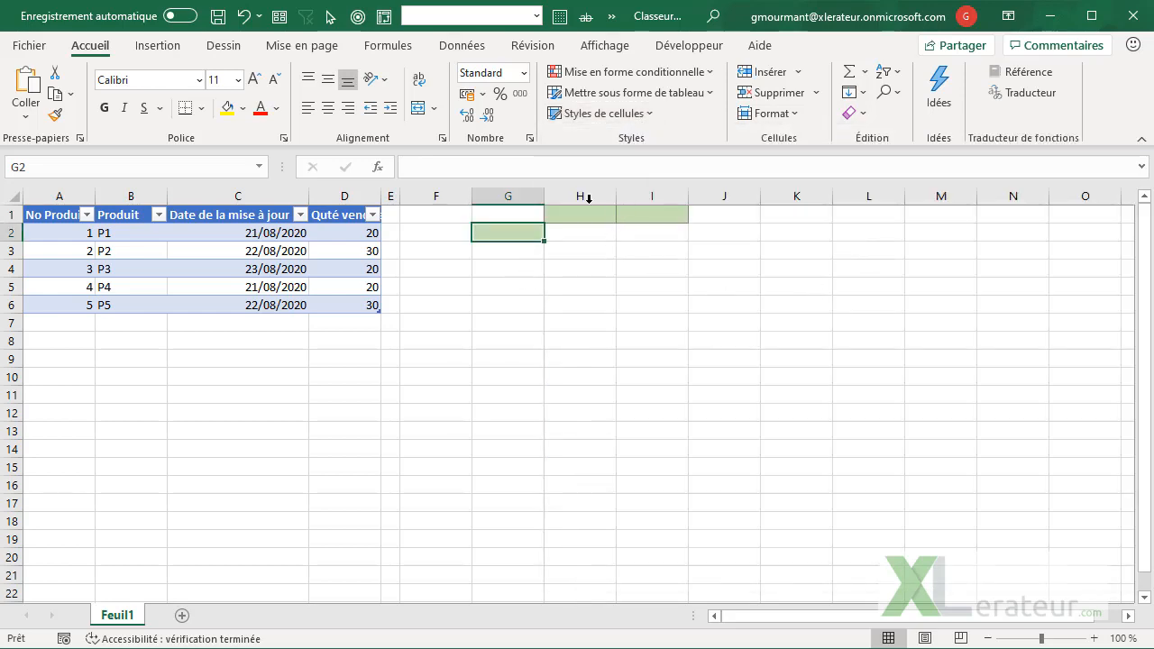
Step: Modify the Entrée cell style so that its background fill is light blue
left_click(649, 114)
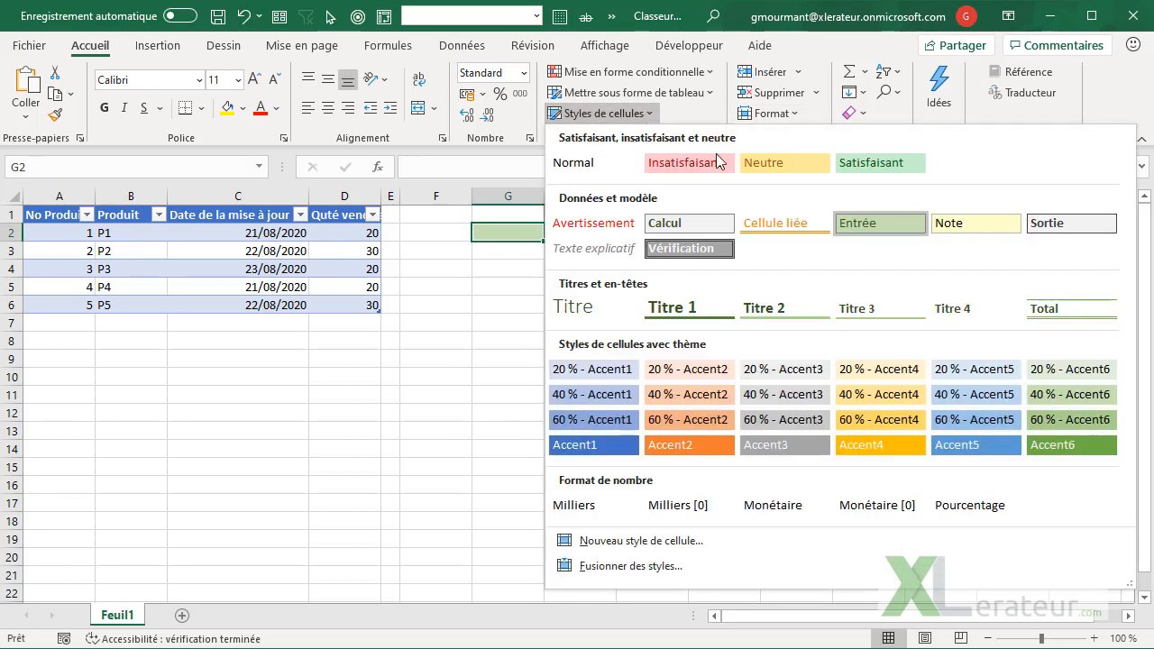
right_click(863, 223)
left_click(906, 262)
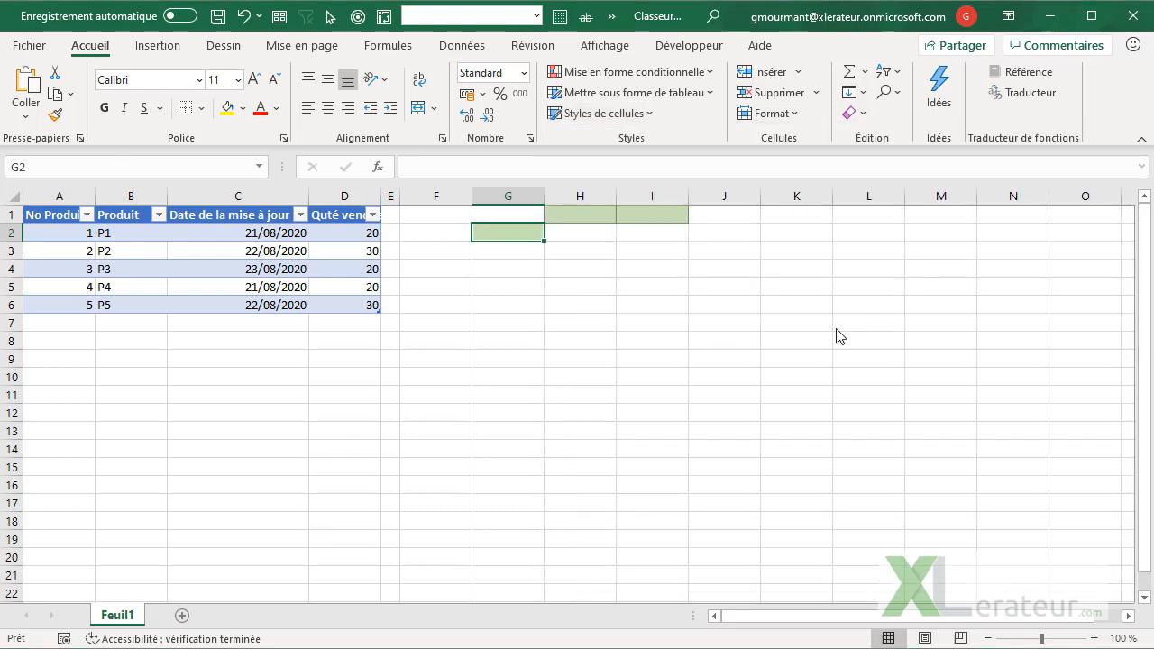
left_click(847, 317)
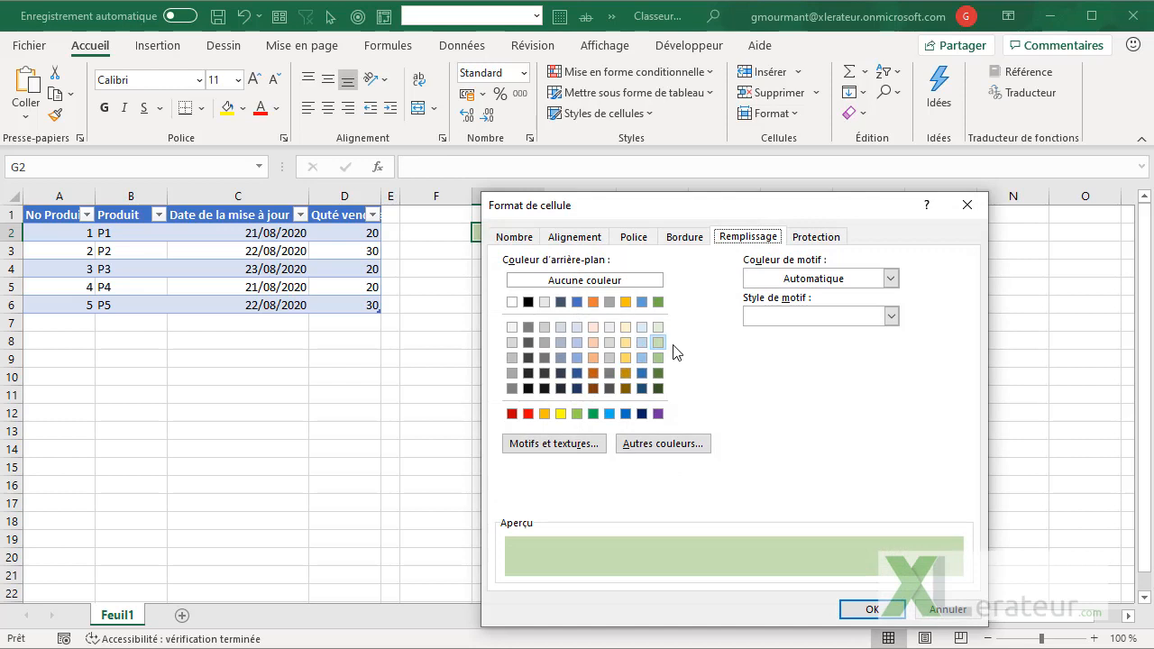
left_click(626, 342)
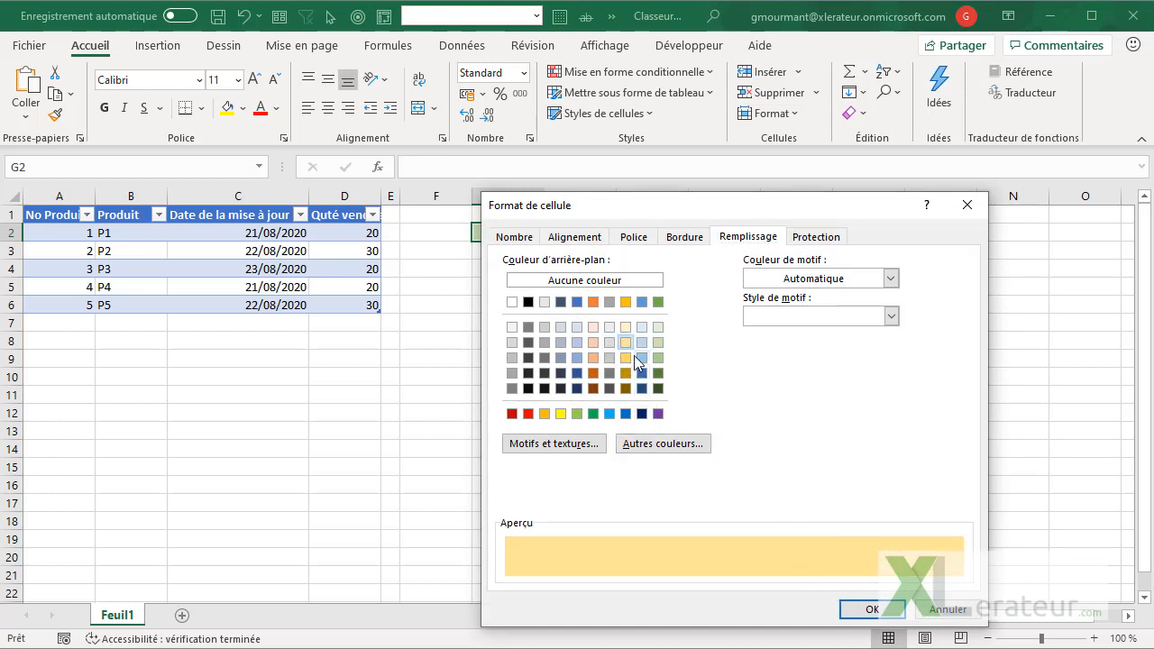
left_click(592, 343)
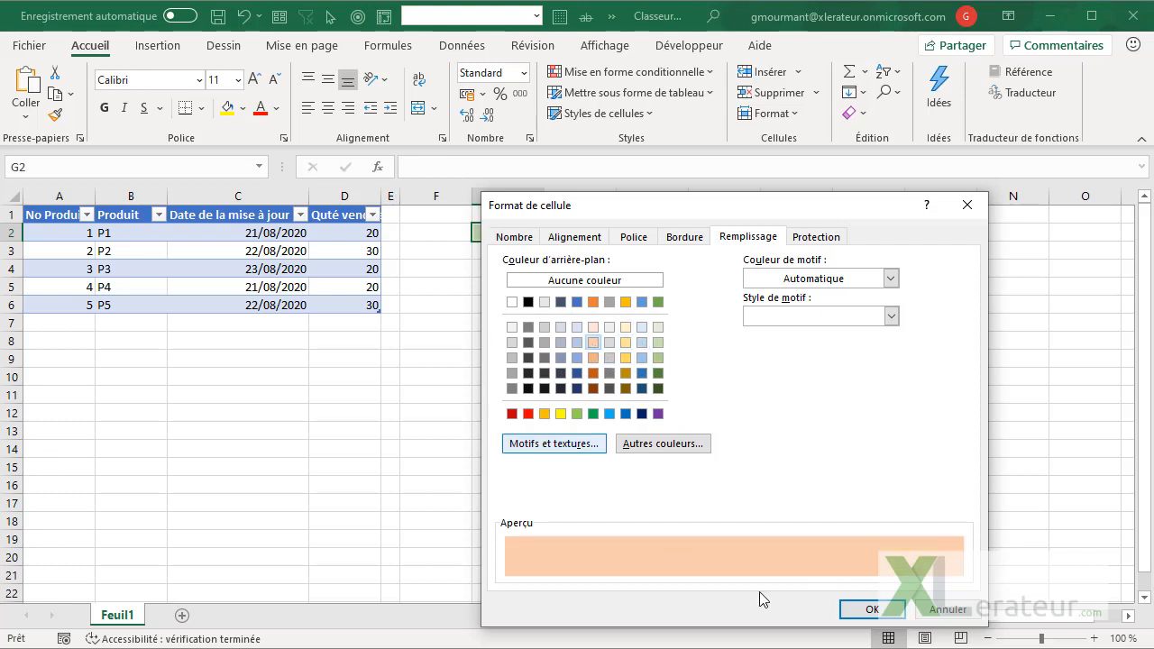
left_click(642, 342)
left_click(867, 608)
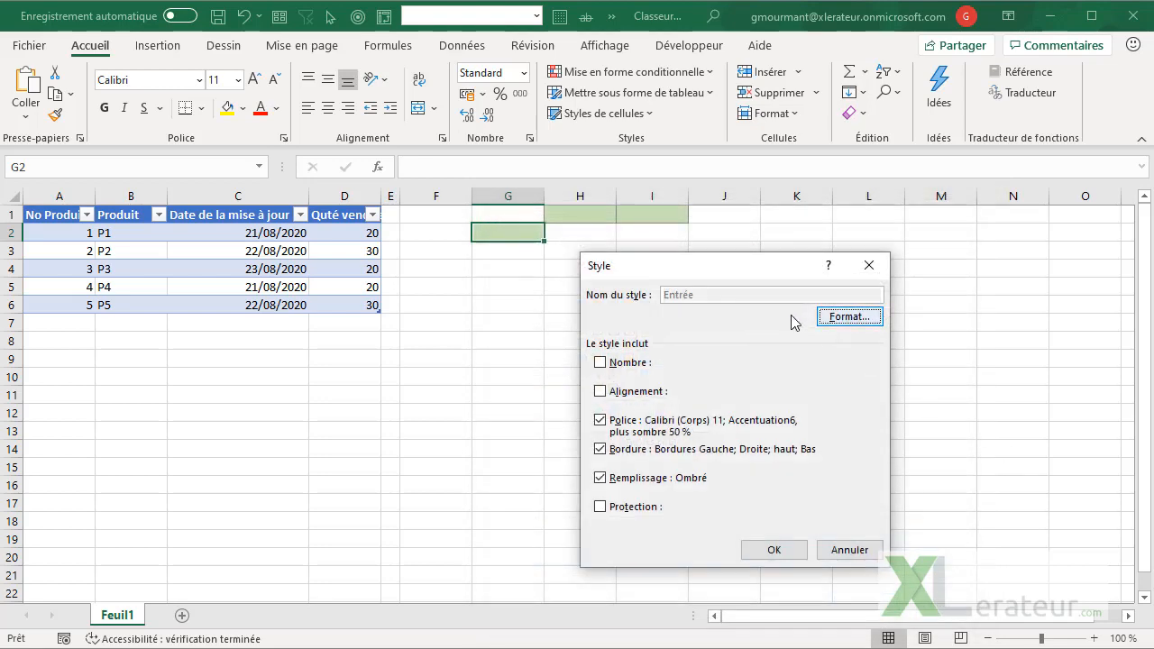
left_click(789, 550)
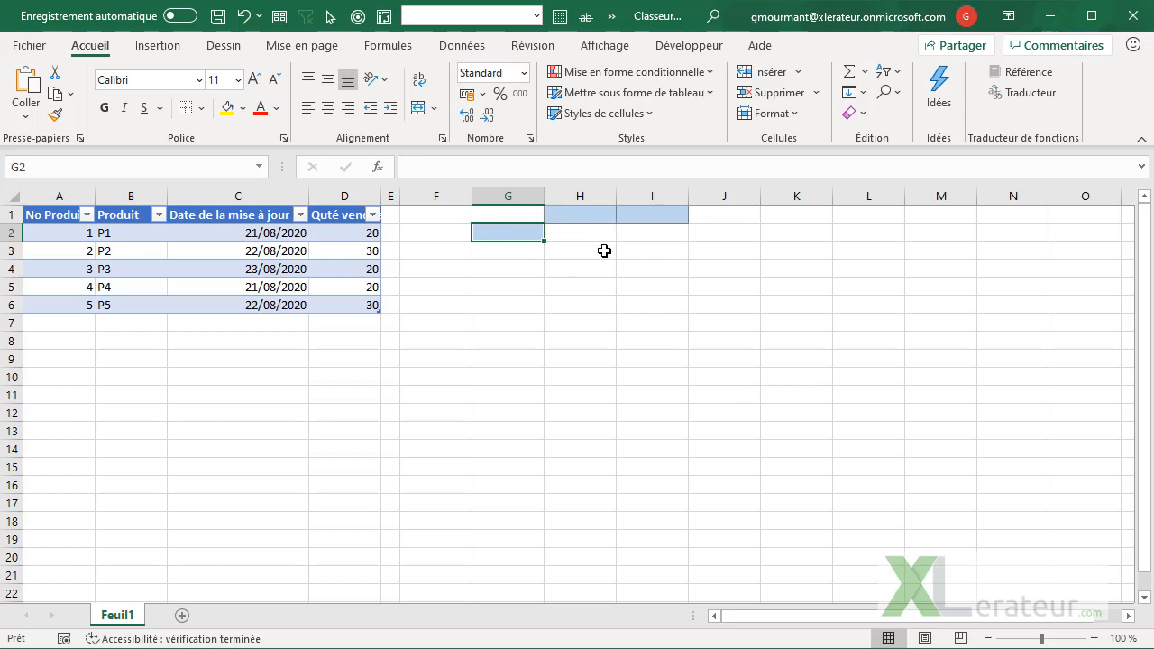
Step: Add a list data validation to cell G2, using the No Produit column's data as the source
left_click_drag(604, 214, 657, 215)
left_click(507, 231)
left_click(461, 45)
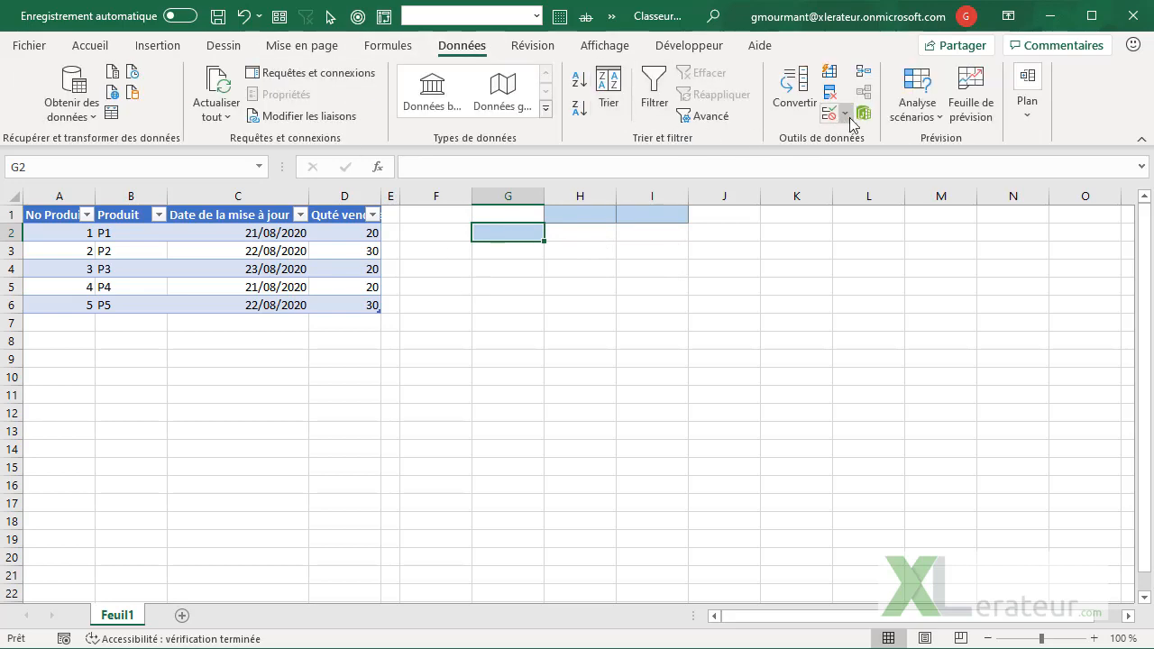
left_click(849, 119)
left_click(865, 206)
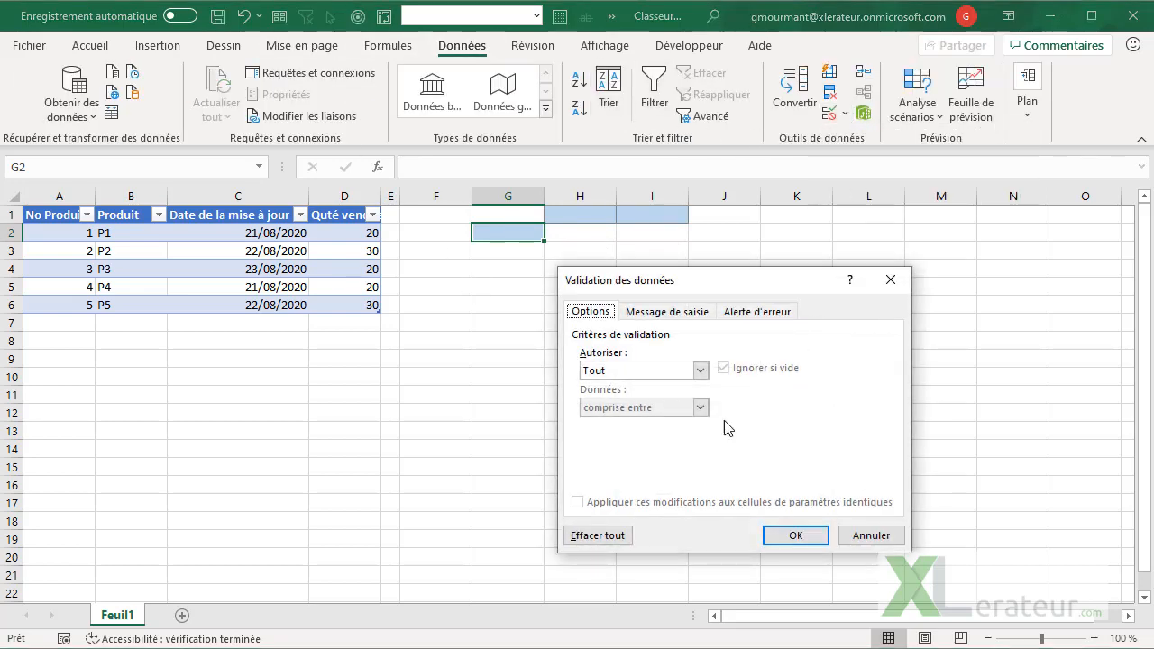
left_click(680, 376)
left_click(649, 423)
left_click(637, 443)
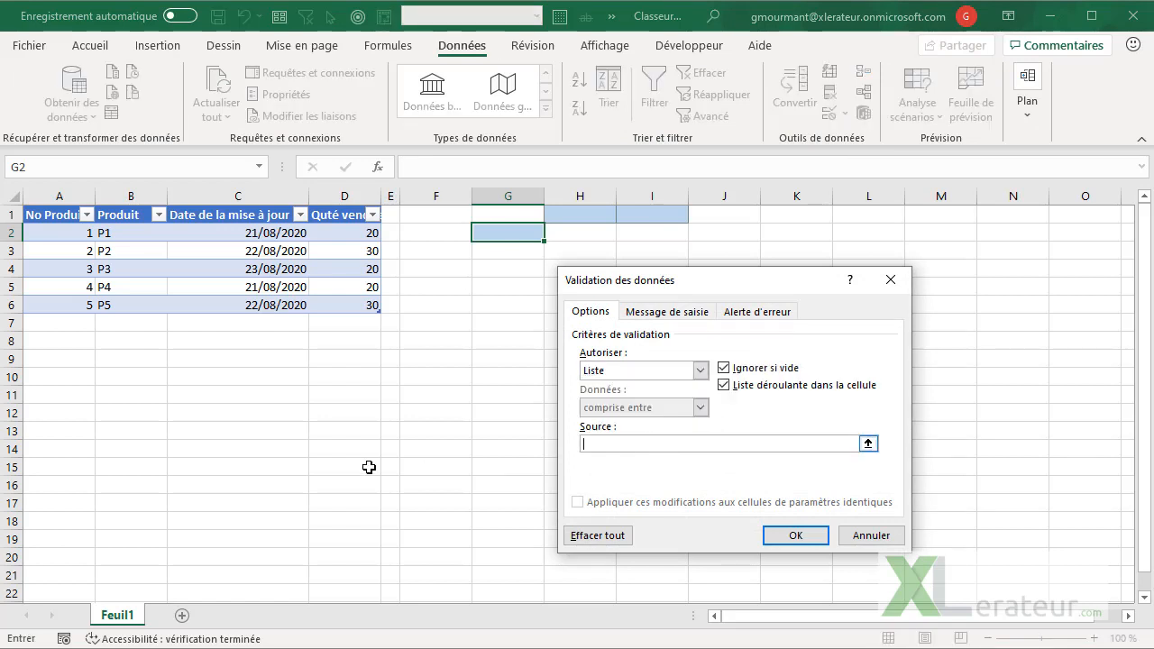
left_click(55, 204)
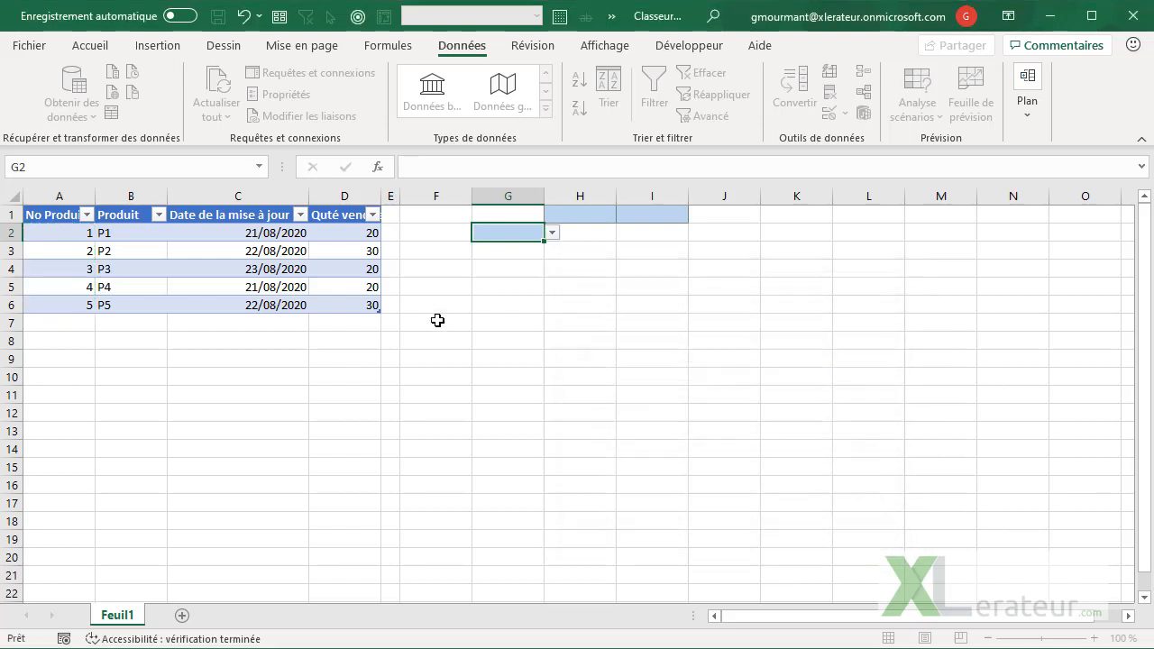
left_click(798, 537)
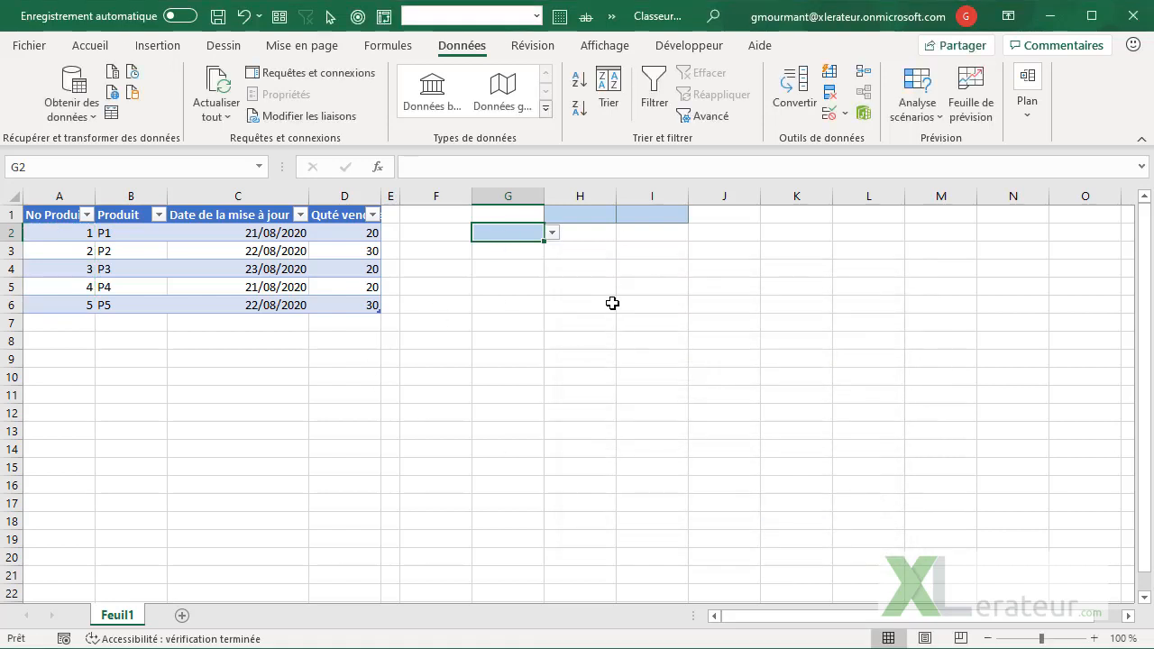
left_click(63, 253)
left_click(72, 204)
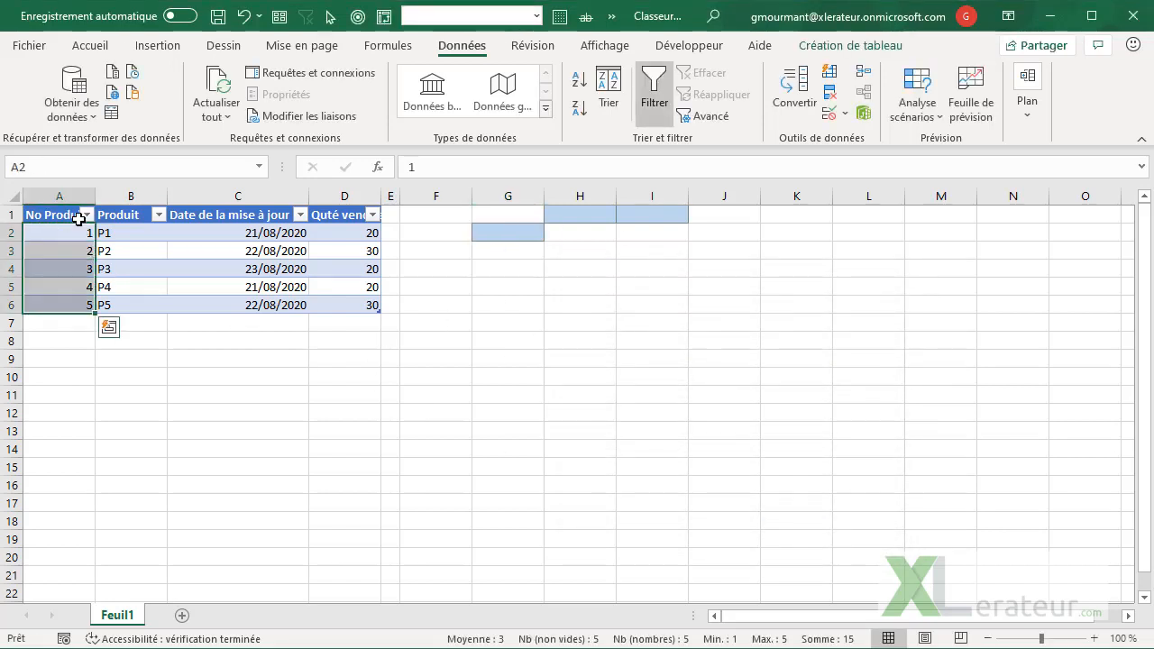
Step: Add a list data validation to cells H1:I1 with the table headers =$A$1:$D$1 as the source
left_click(573, 212)
left_click_drag(598, 212, 625, 211)
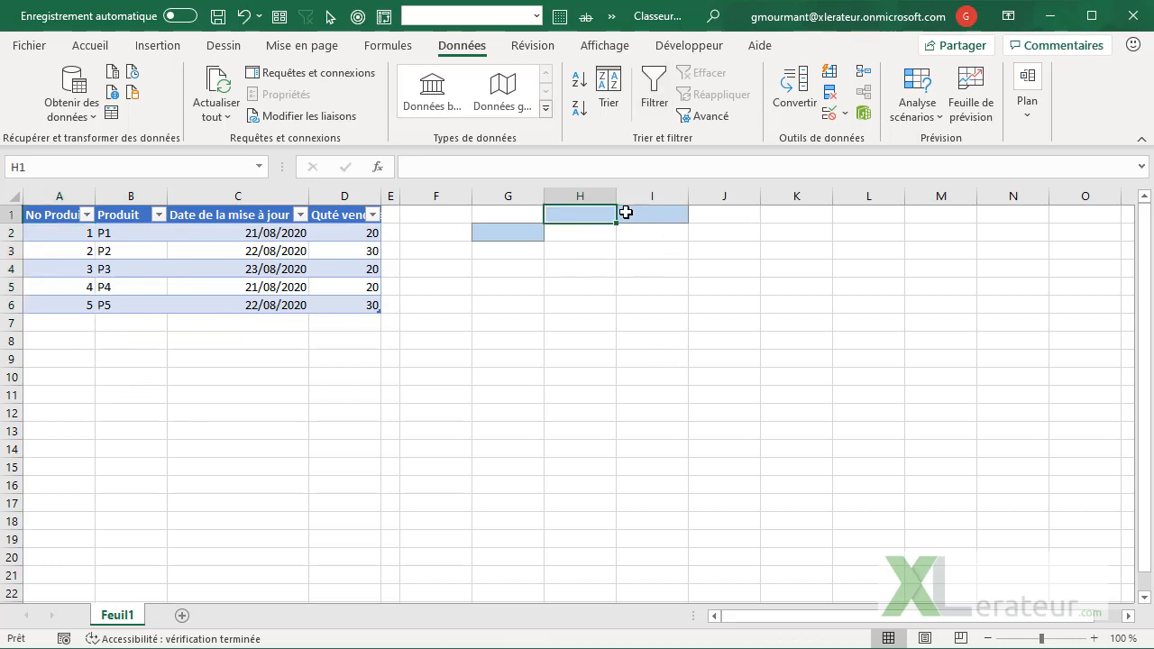
left_click(827, 113)
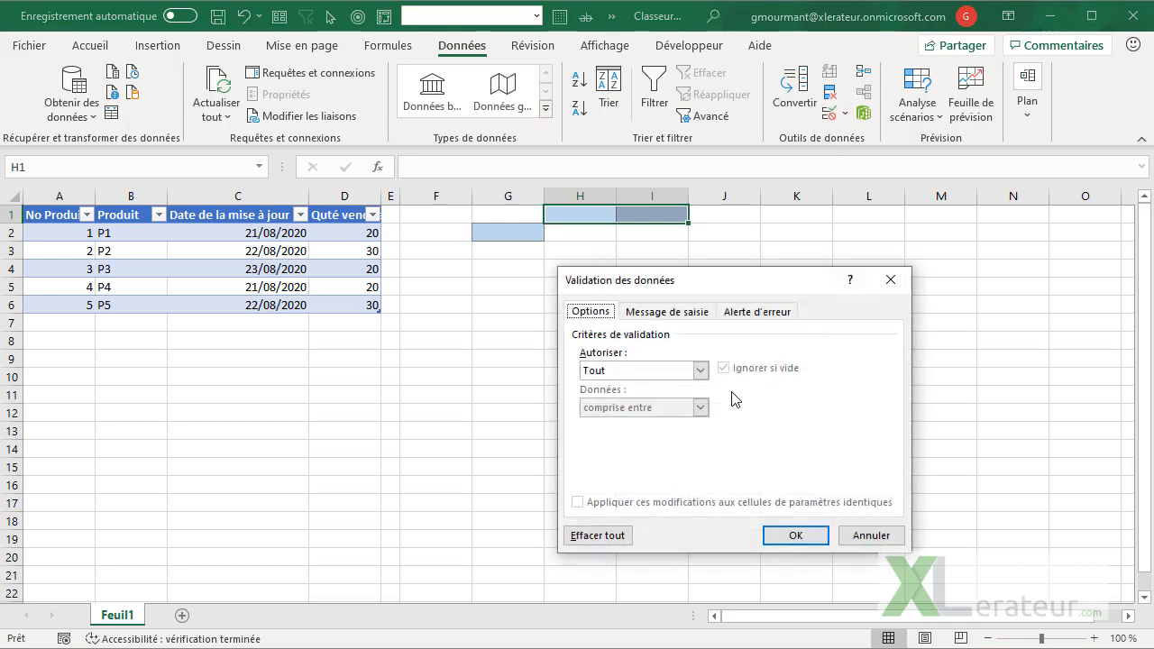
left_click(658, 370)
left_click(631, 420)
left_click(628, 443)
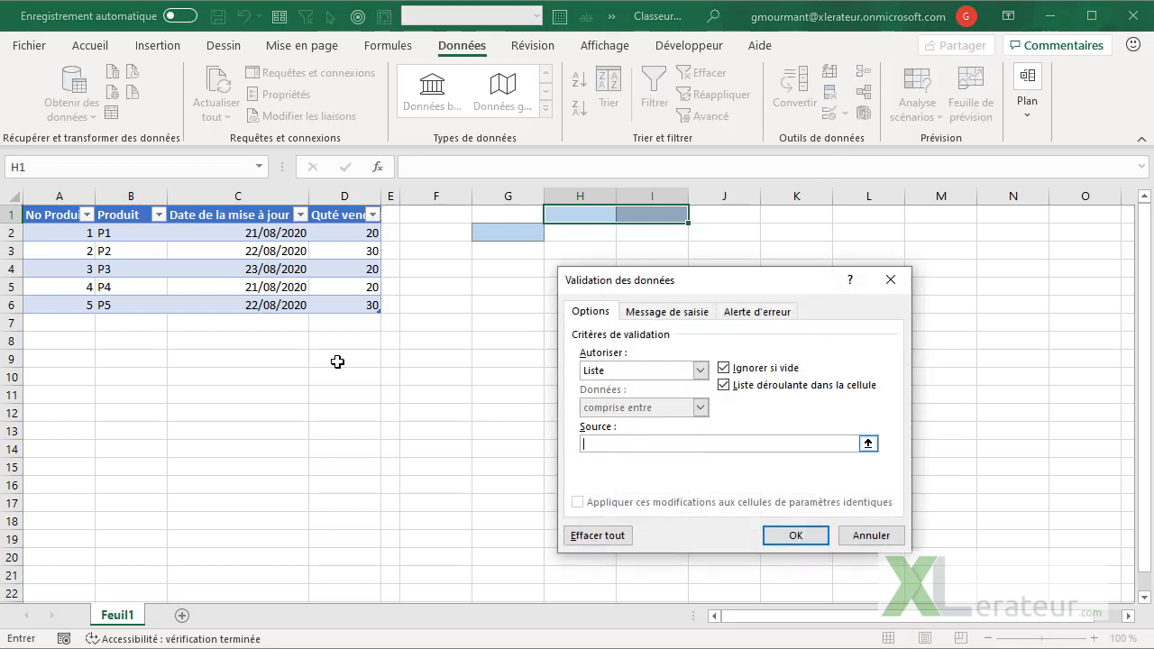
left_click_drag(45, 214, 369, 213)
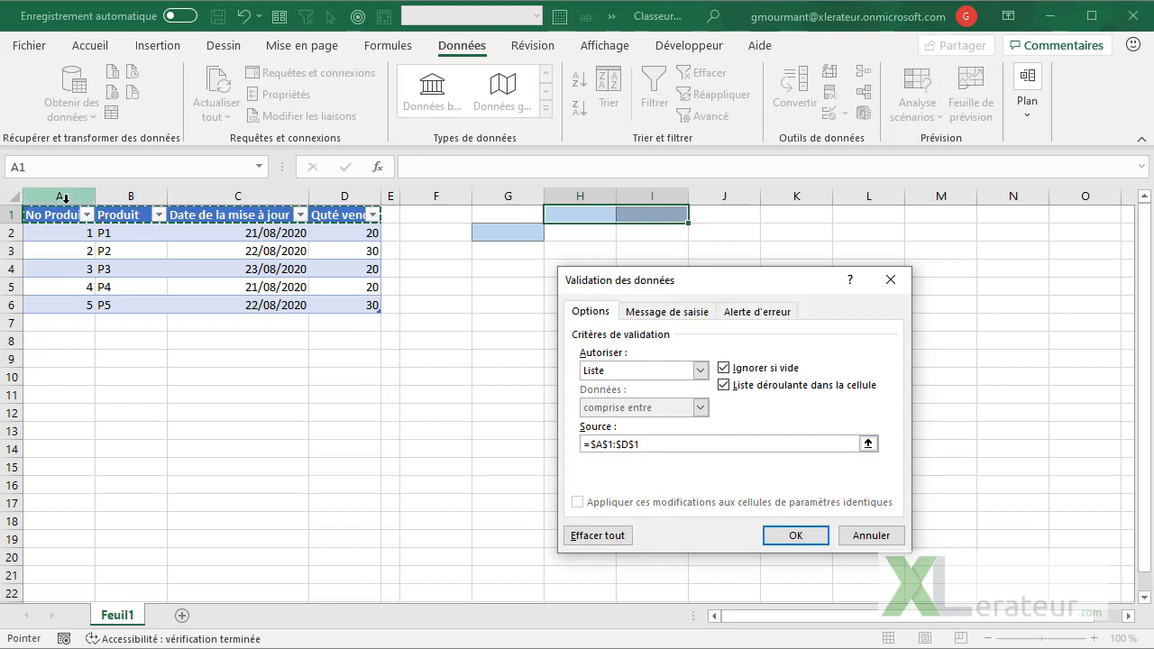
left_click(795, 536)
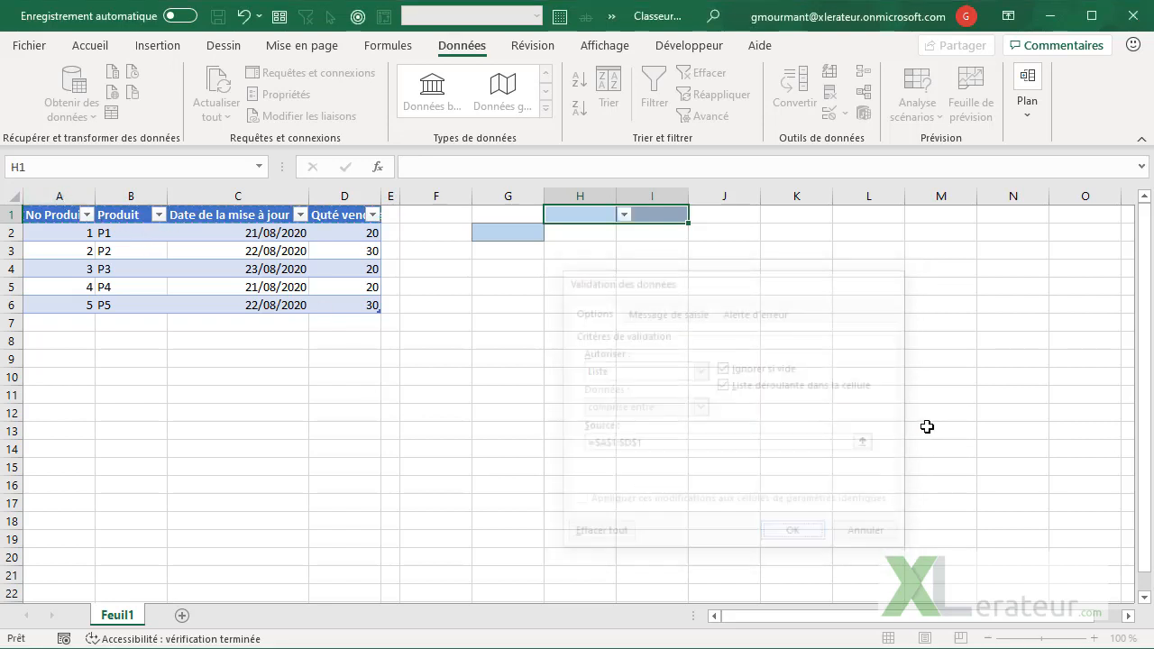
Step: Choose product number 4 from the drop-down list in cell G2
left_click(539, 235)
left_click(552, 232)
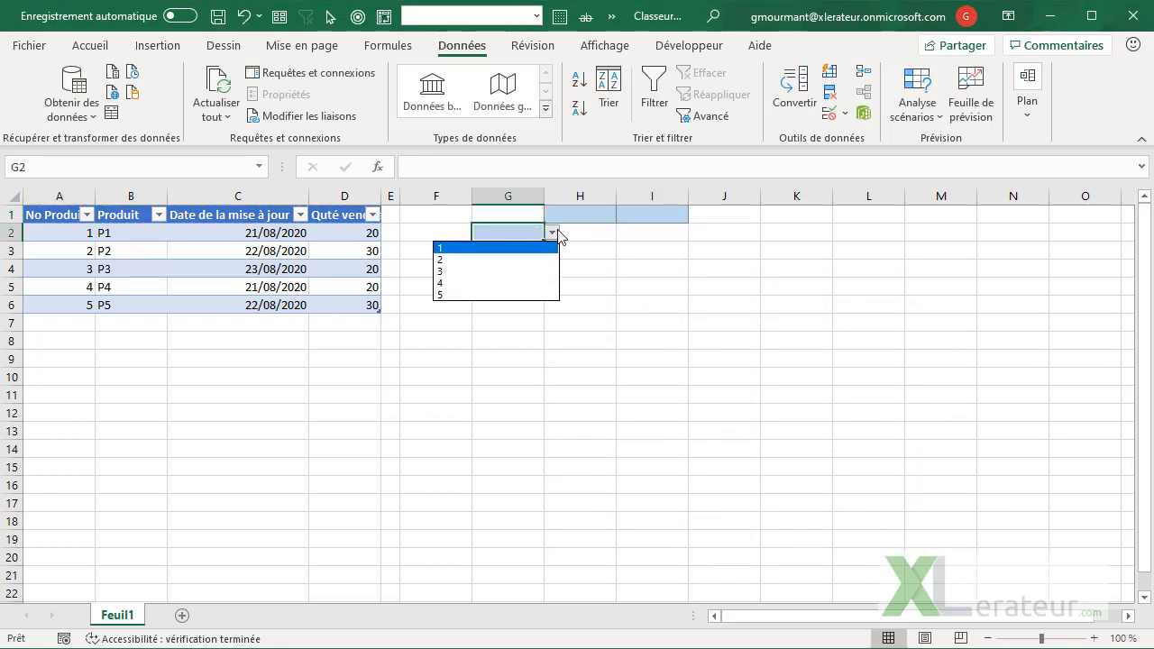
left_click(508, 283)
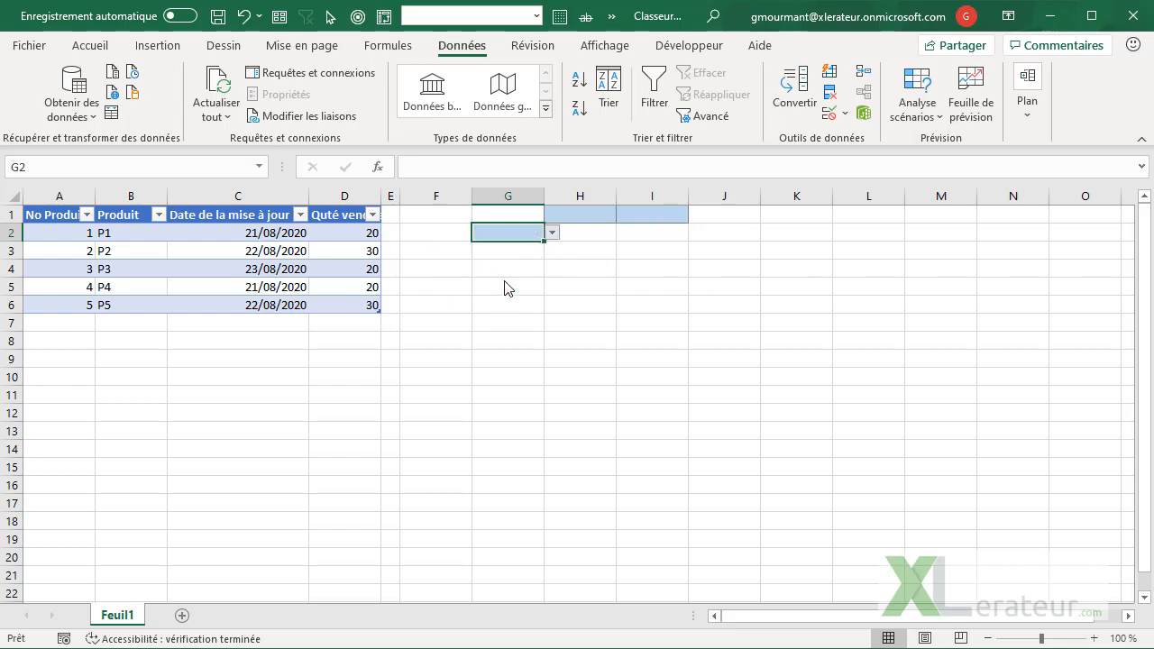
Step: Test the G2 drop-down list with product number 6 added in A7, and undo that addition
left_click(82, 322)
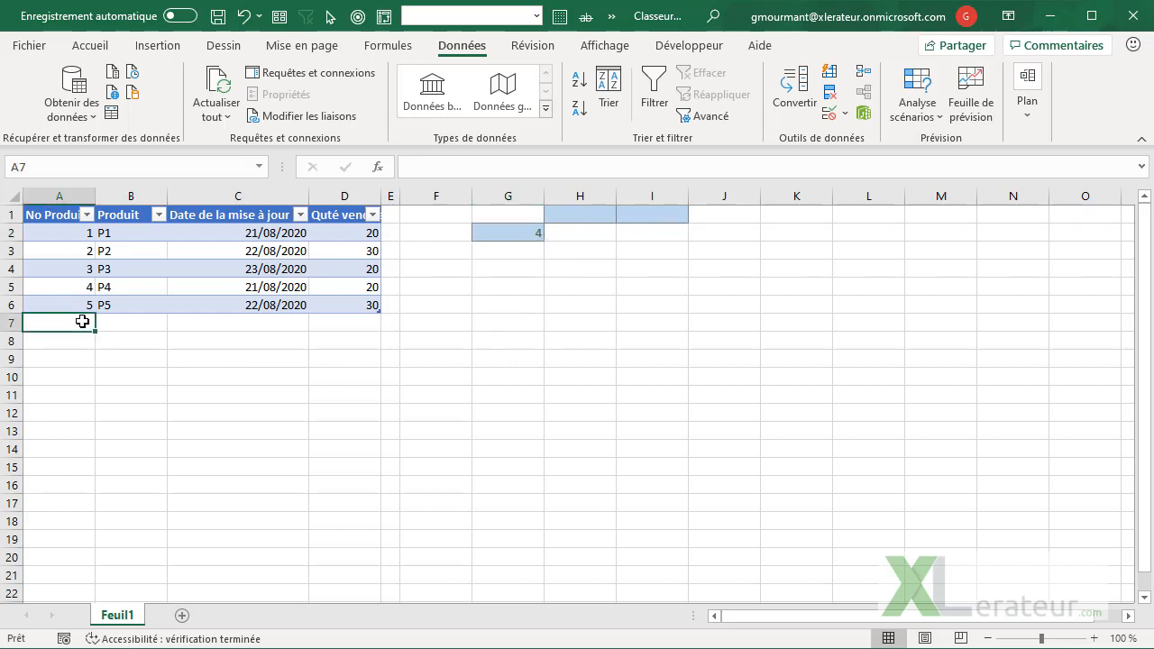
type("6")
key("Return")
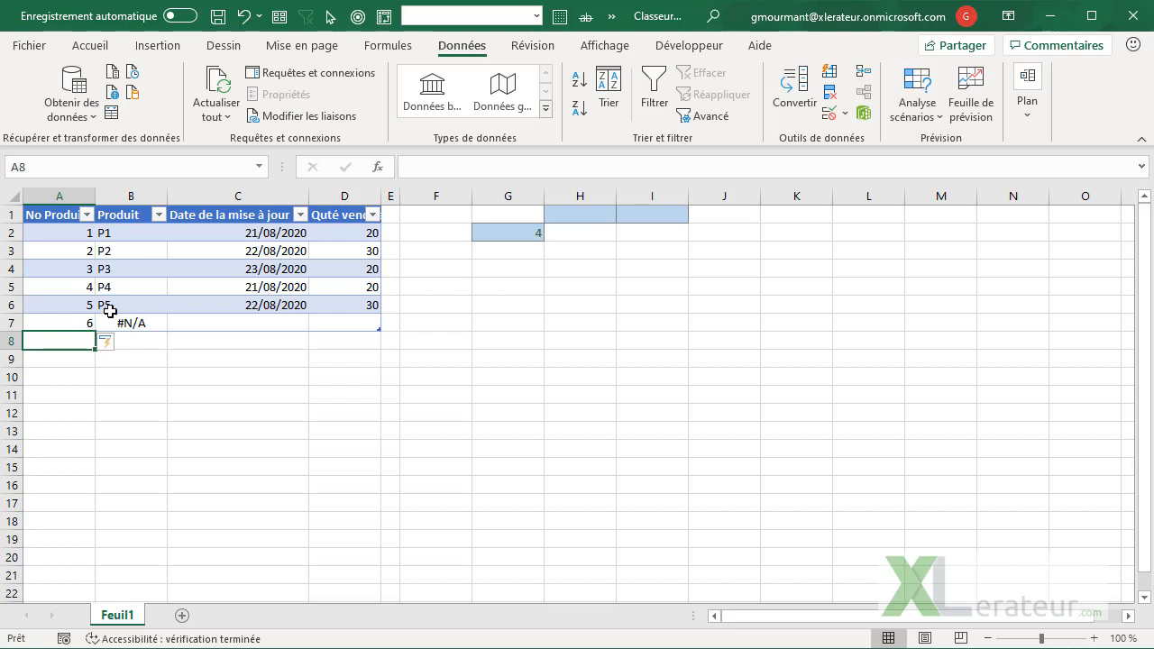
left_click(538, 230)
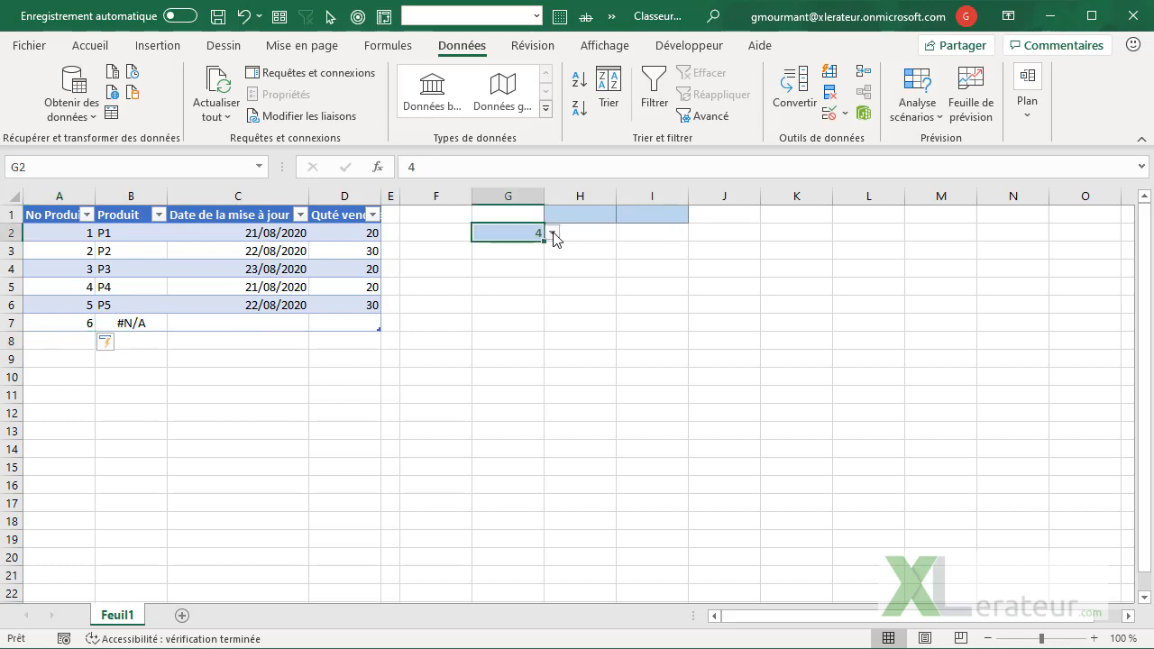
left_click(553, 232)
left_click(501, 372)
key("ctrl+z")
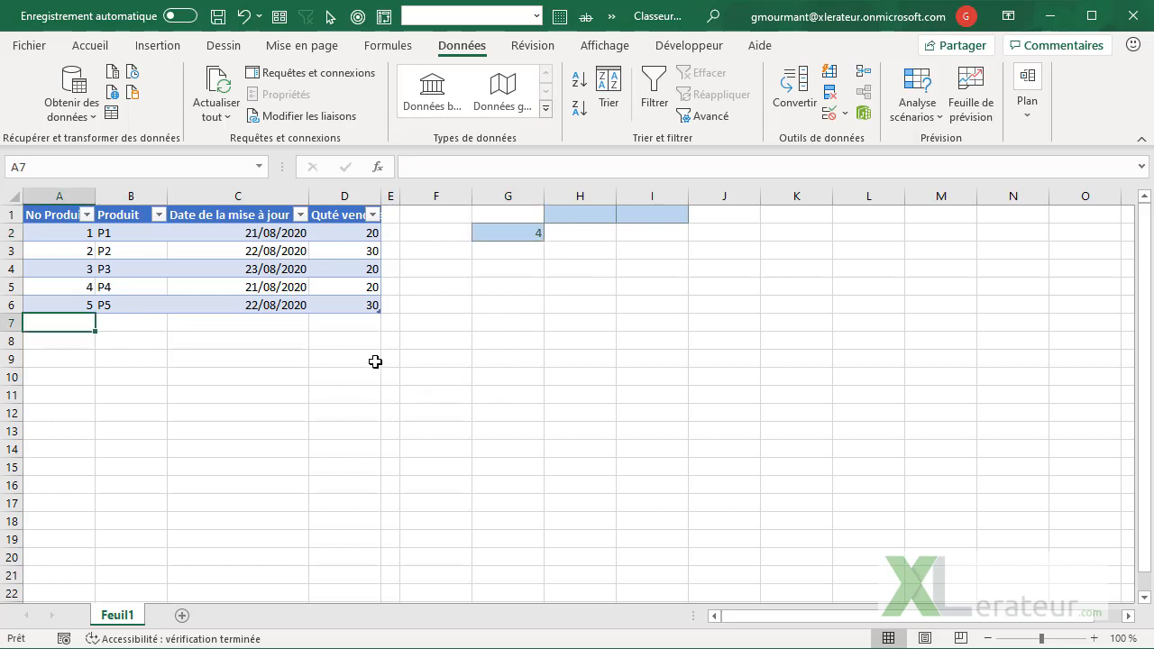
Step: Widen column E and test the H1 drop-down list with an etc header in E1, undoing that header
left_click_drag(399, 196, 445, 197)
left_click(397, 217)
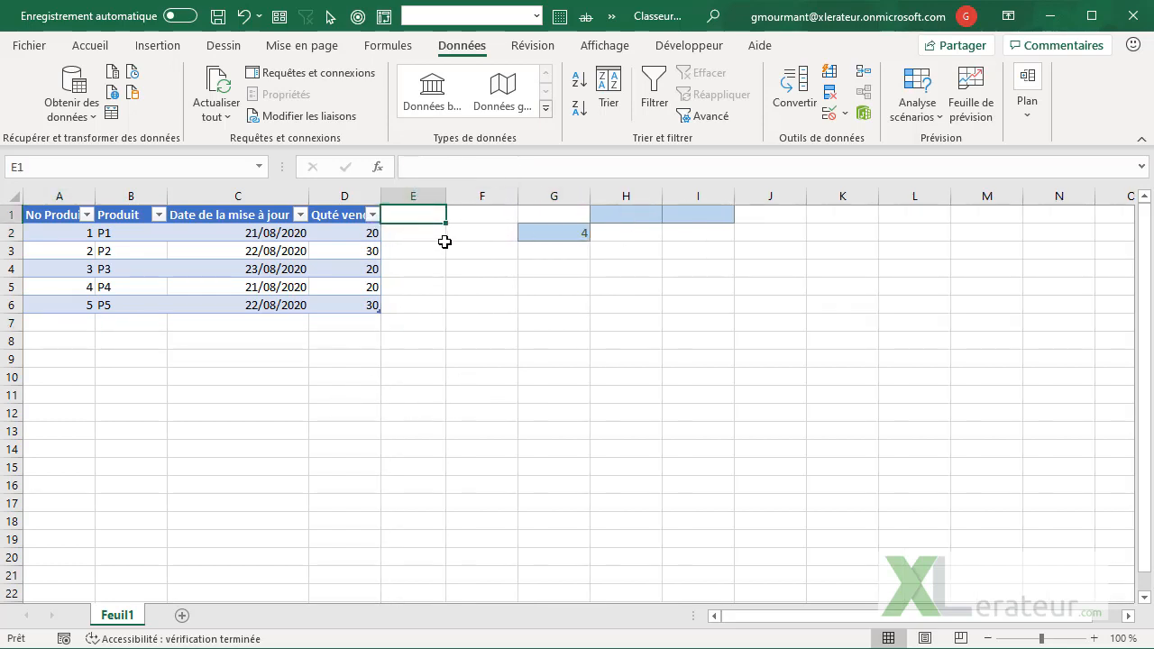
type("etc")
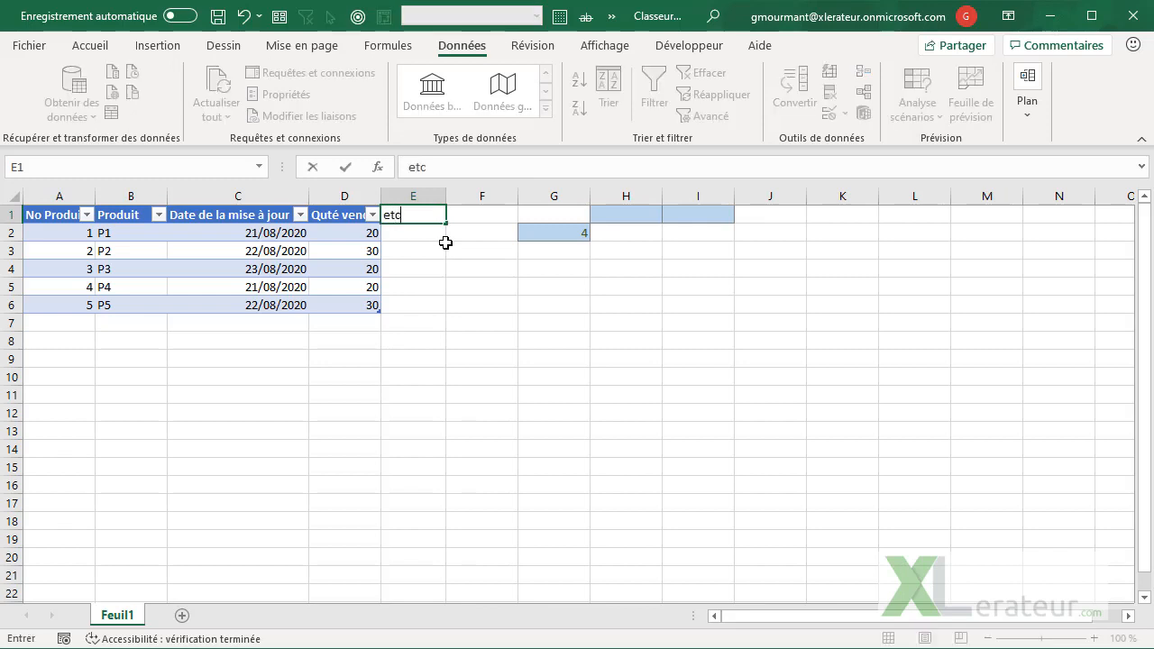
key("Return")
left_click(620, 213)
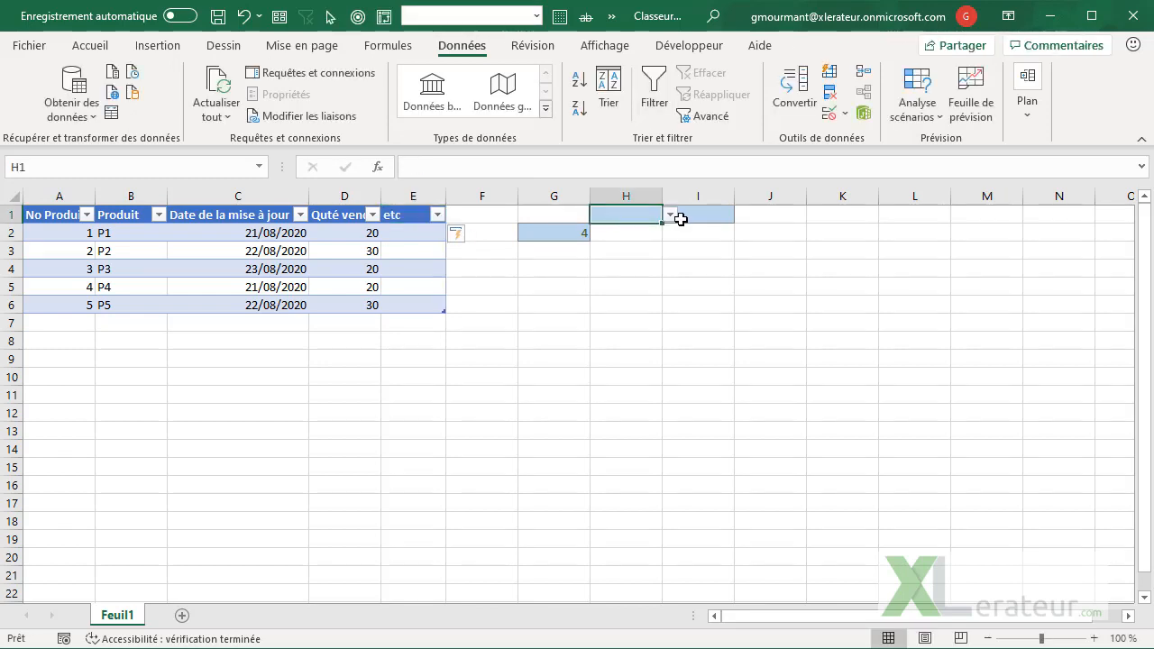
left_click(674, 218)
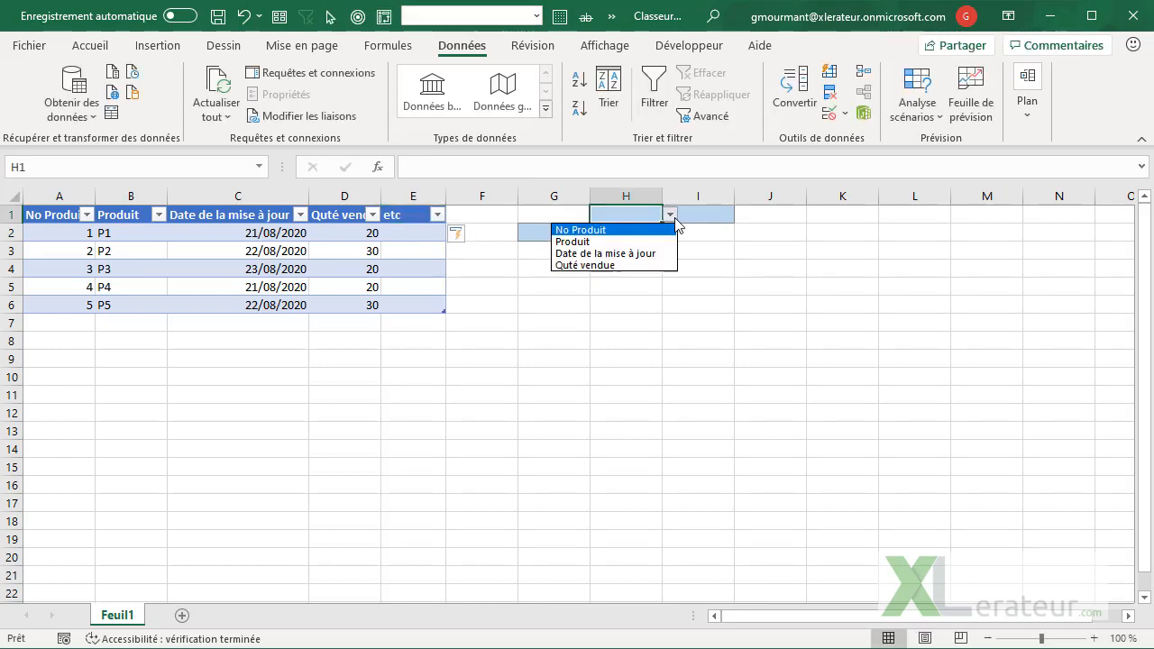
left_click(587, 353)
key("ctrl+z")
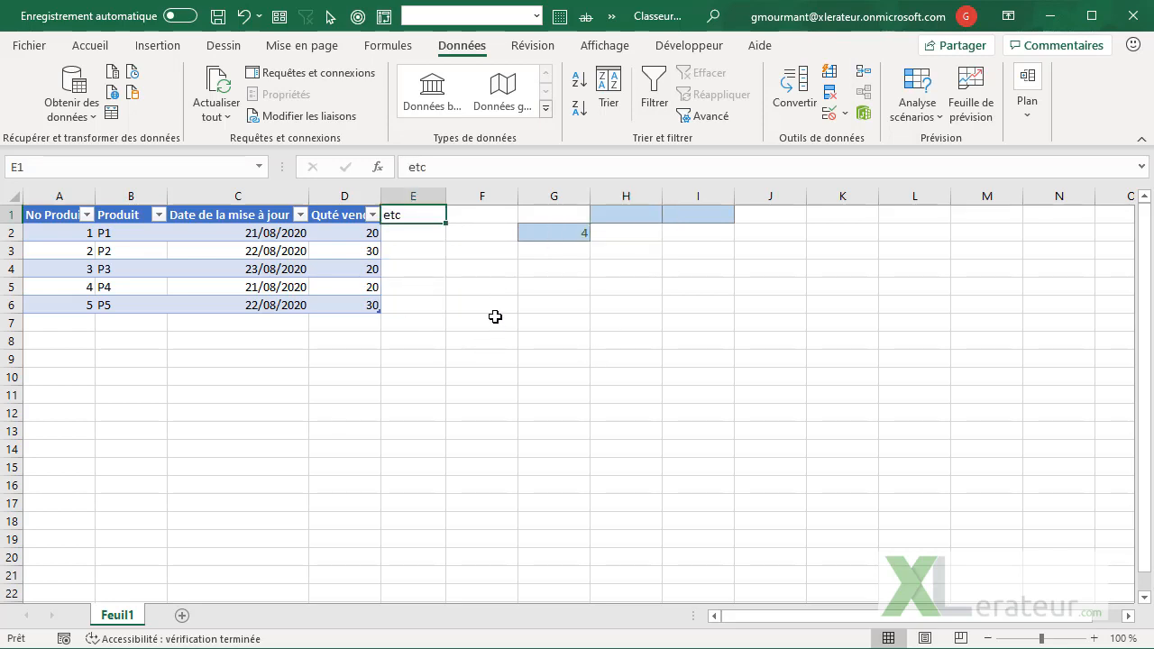
key("ctrl+z")
Step: Choose Date de la mise à jour from the drop-down list in cell H1
left_click(345, 189)
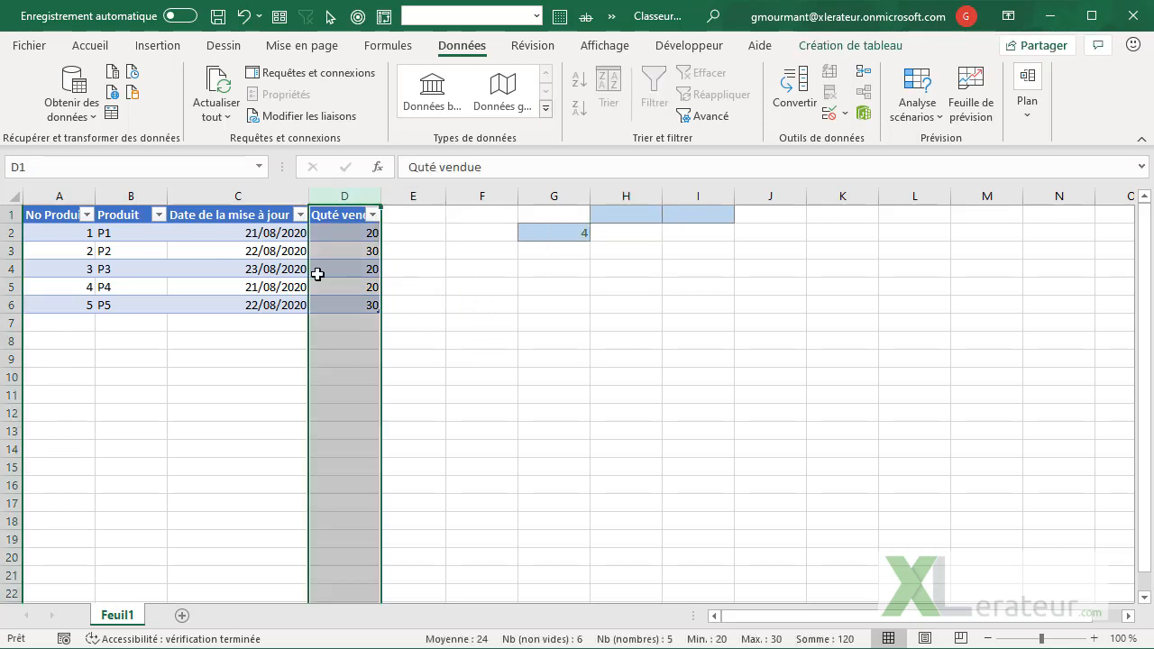
left_click(645, 217)
left_click(670, 214)
left_click(611, 254)
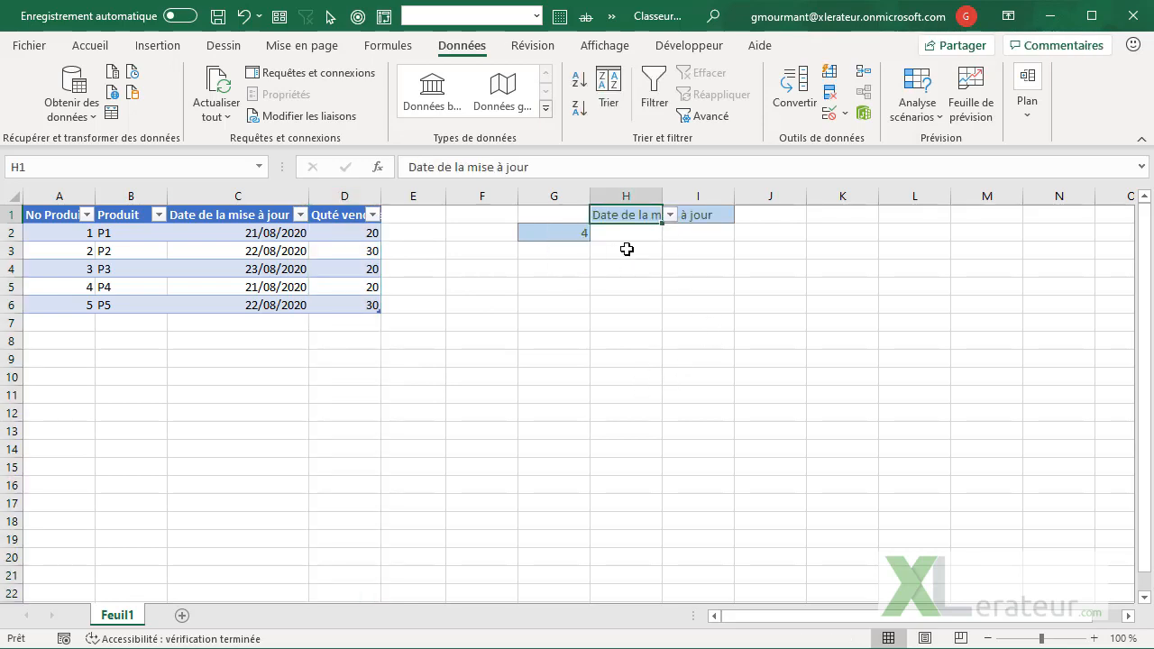
Step: Choose Quté vendue from the drop-down list in cell I1 and auto-fit the widths of columns H and I
left_click(698, 215)
left_click(742, 214)
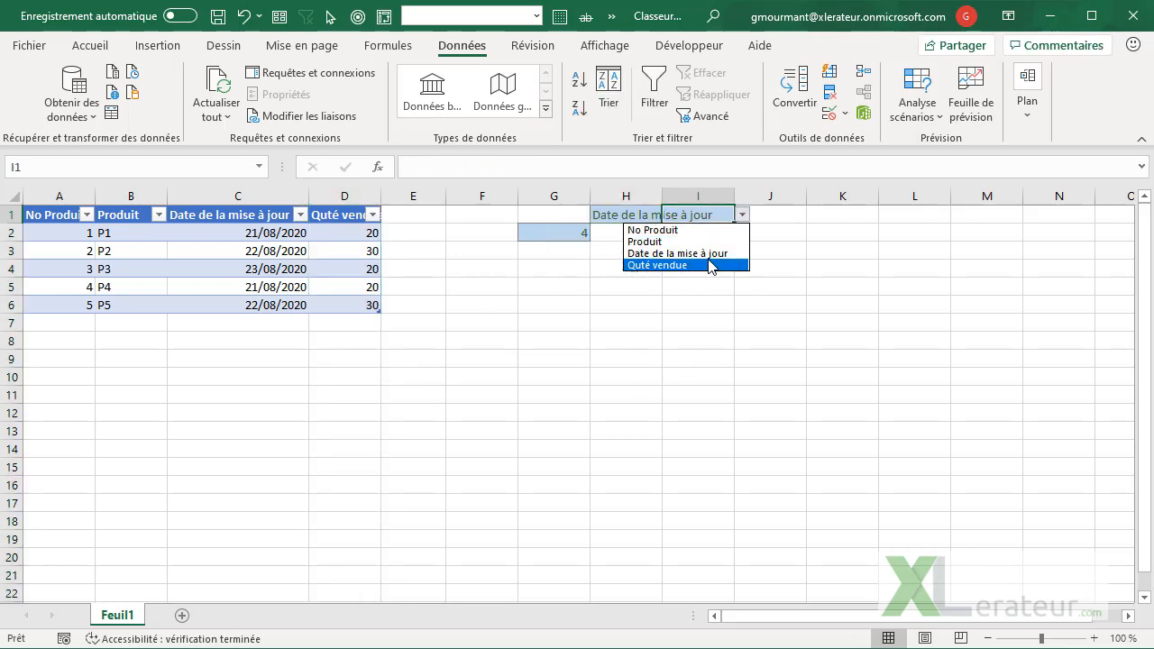
left_click(708, 265)
mouse_move(642, 196)
left_mouse_down()
mouse_move(672, 201)
mouse_move(661, 200)
left_mouse_up()
double_click(661, 200)
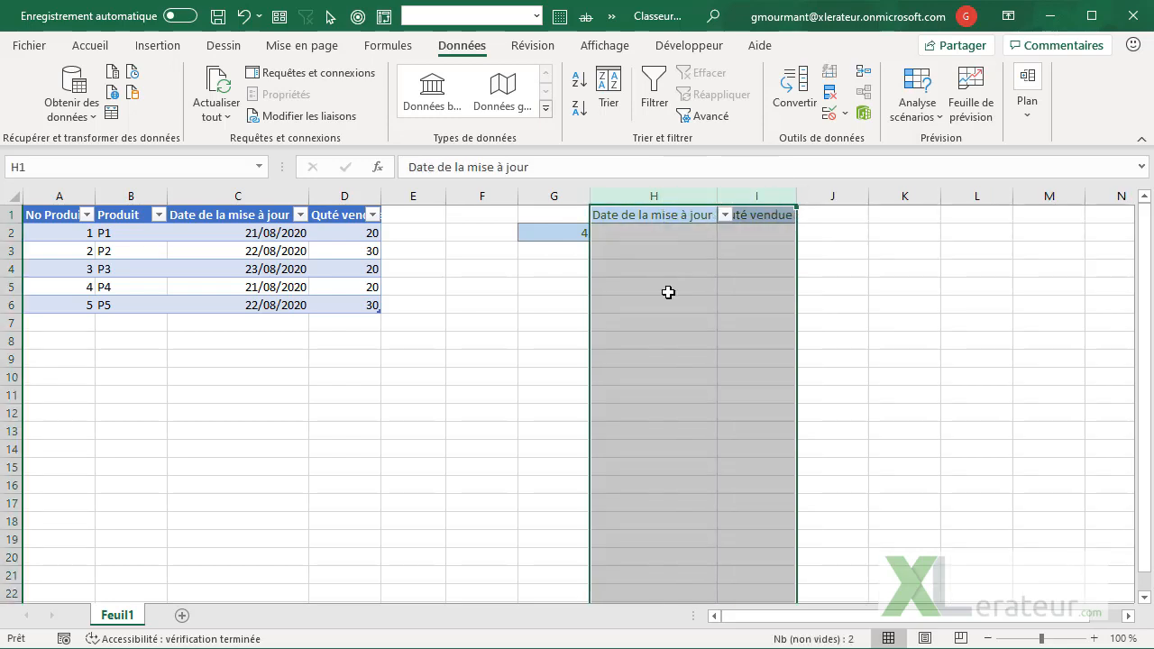
left_click(667, 291)
Step: Insert the INDEX-EQUIV formula template in cell H2 and replace its TabRésultat placeholder with the whole T_Produits table
left_click(625, 247)
left_click(617, 236)
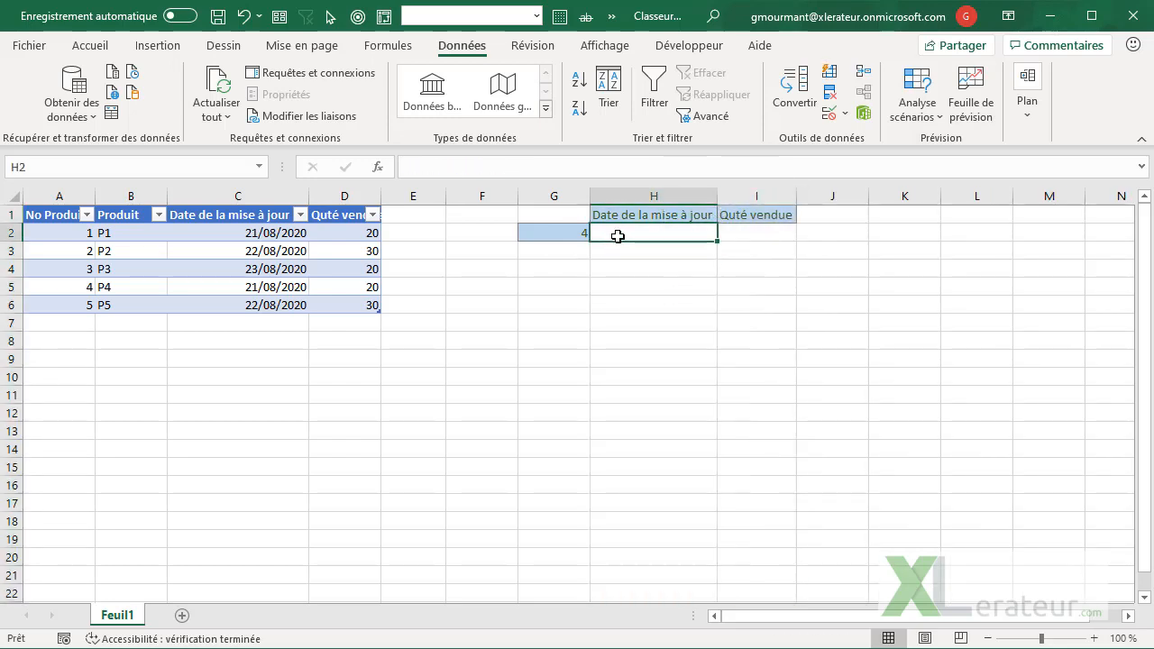
type("ii")
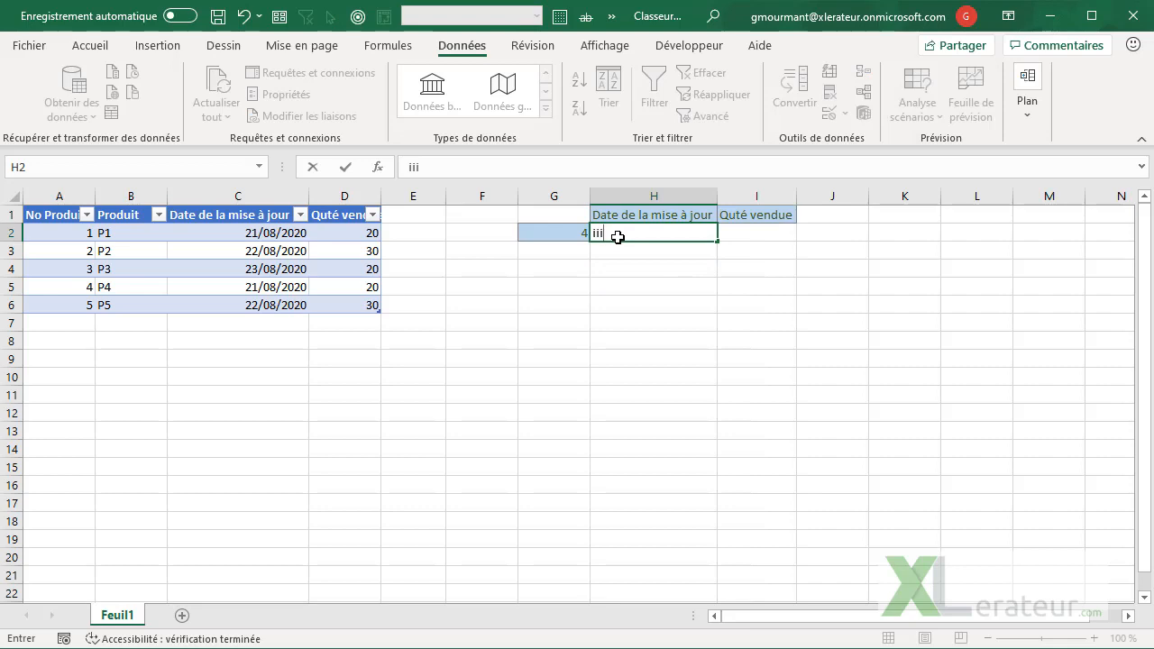
type("i")
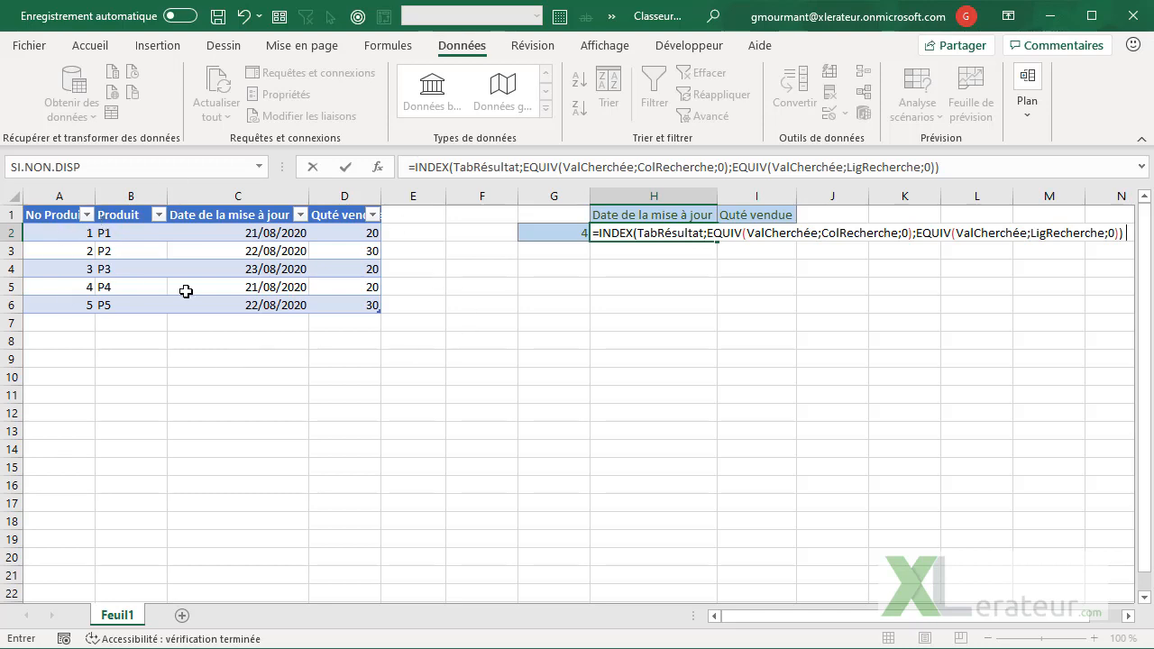
double_click(668, 232)
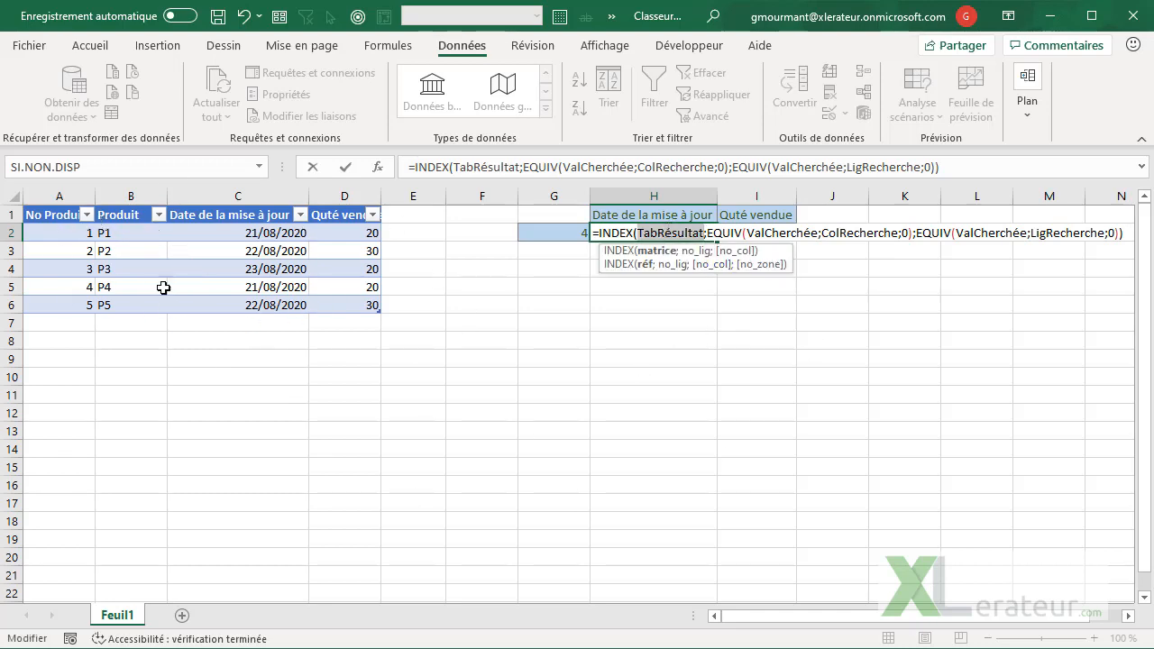
left_click_drag(73, 233, 352, 301)
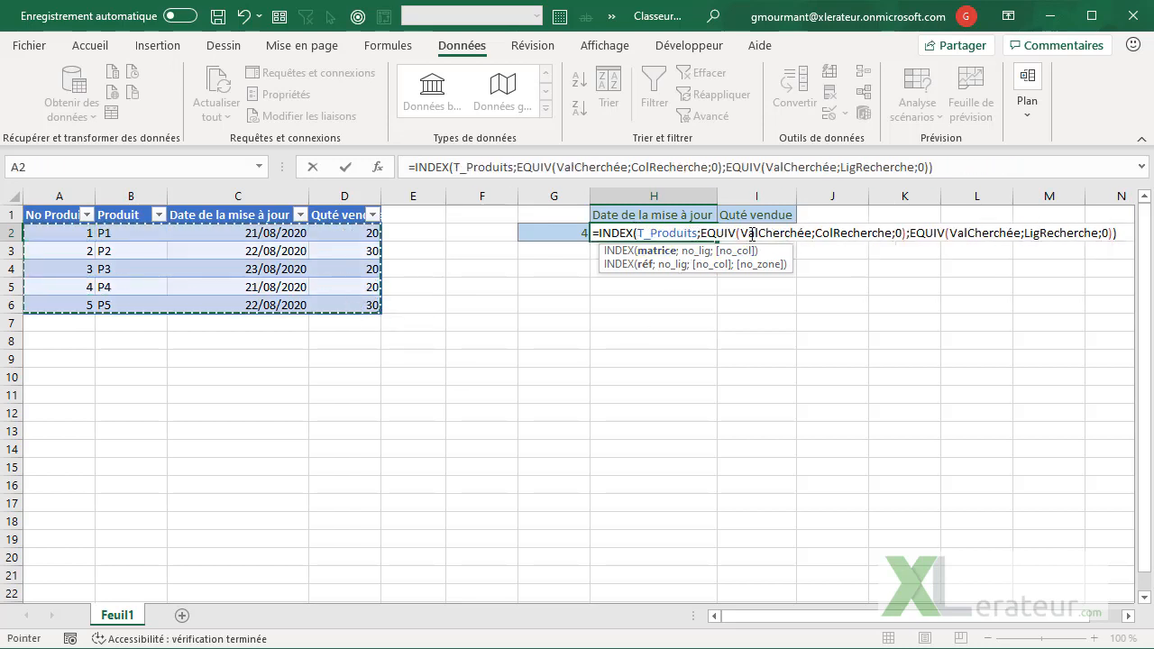
Step: Set the first EQUIV in the H2 formula to look up G2 in T_Produits[No Produit]
double_click(752, 234)
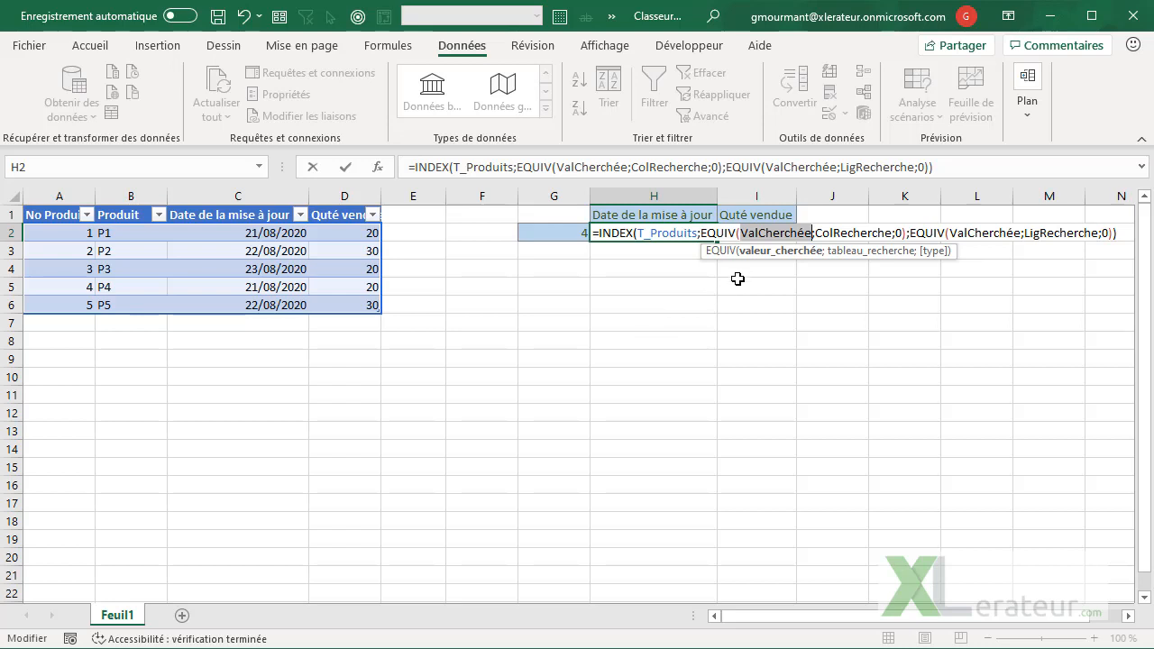
left_click(548, 233)
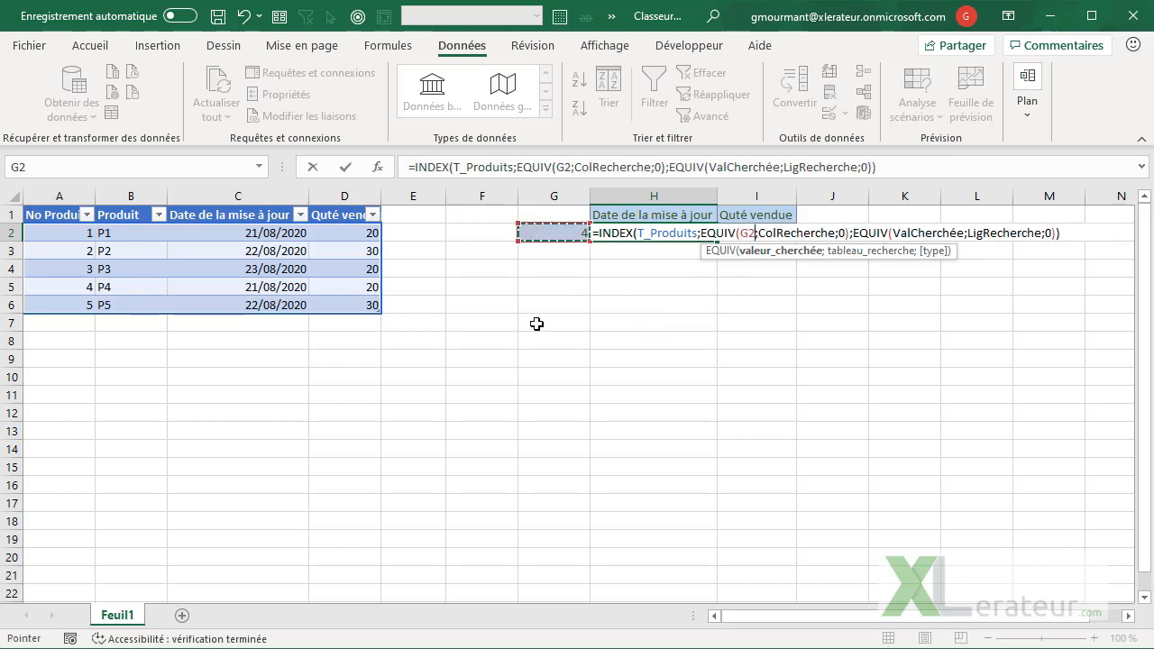
double_click(810, 233)
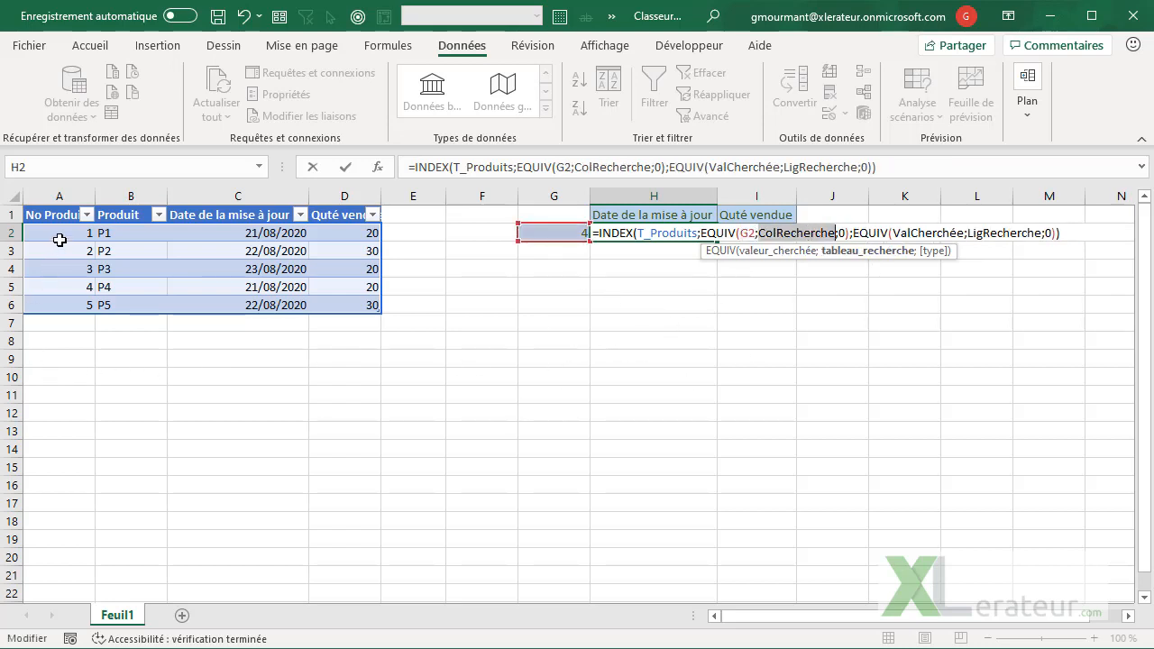
left_click_drag(59, 239, 63, 310)
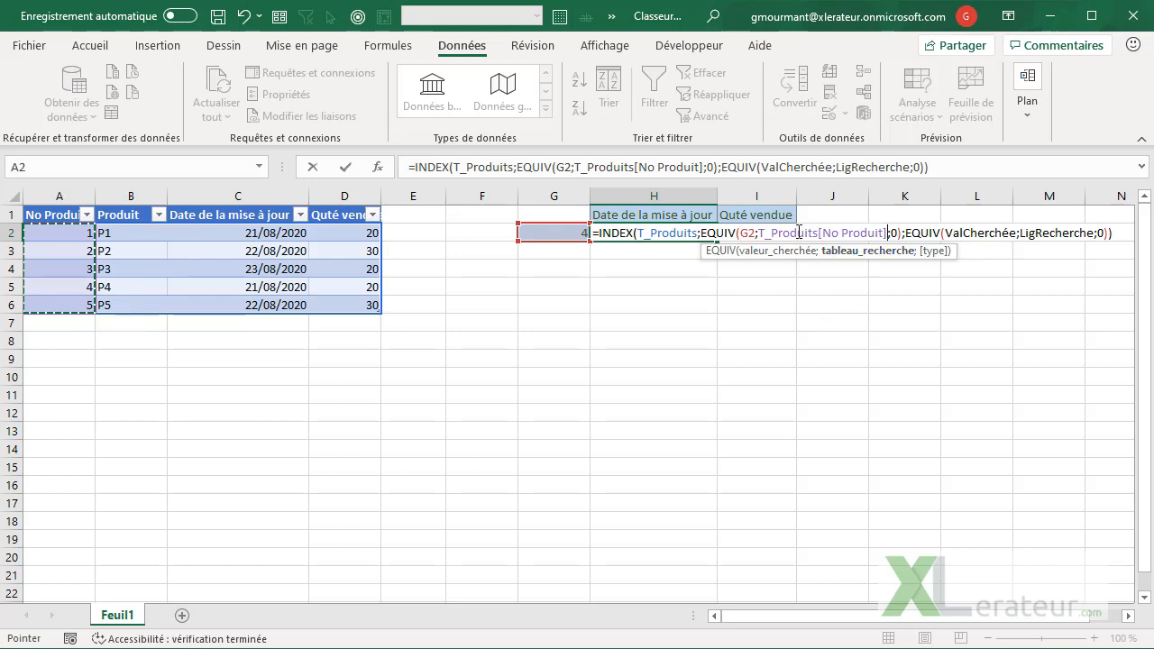
Step: Set the second EQUIV in the H2 formula to look up H1 in T_Produits[#En-têtes]
double_click(998, 240)
left_click(660, 211)
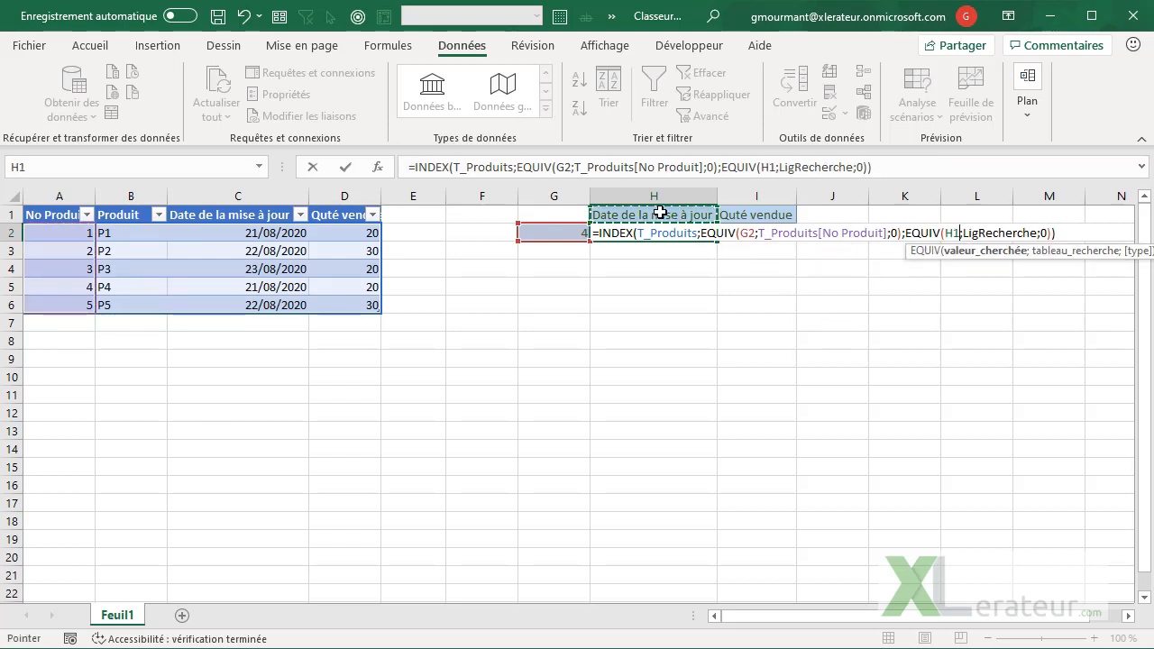
double_click(994, 230)
left_click_drag(61, 217, 357, 210)
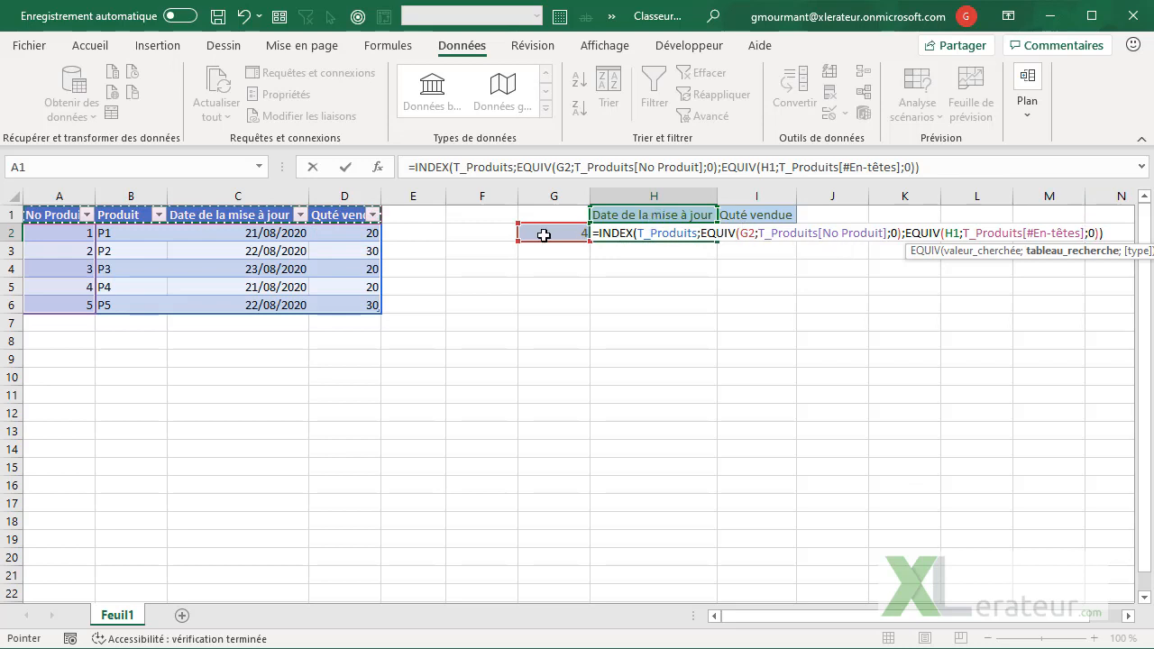
Step: Lock the references in the H2 formula as $G$2 and H$1, and enter the formula
left_click(560, 170)
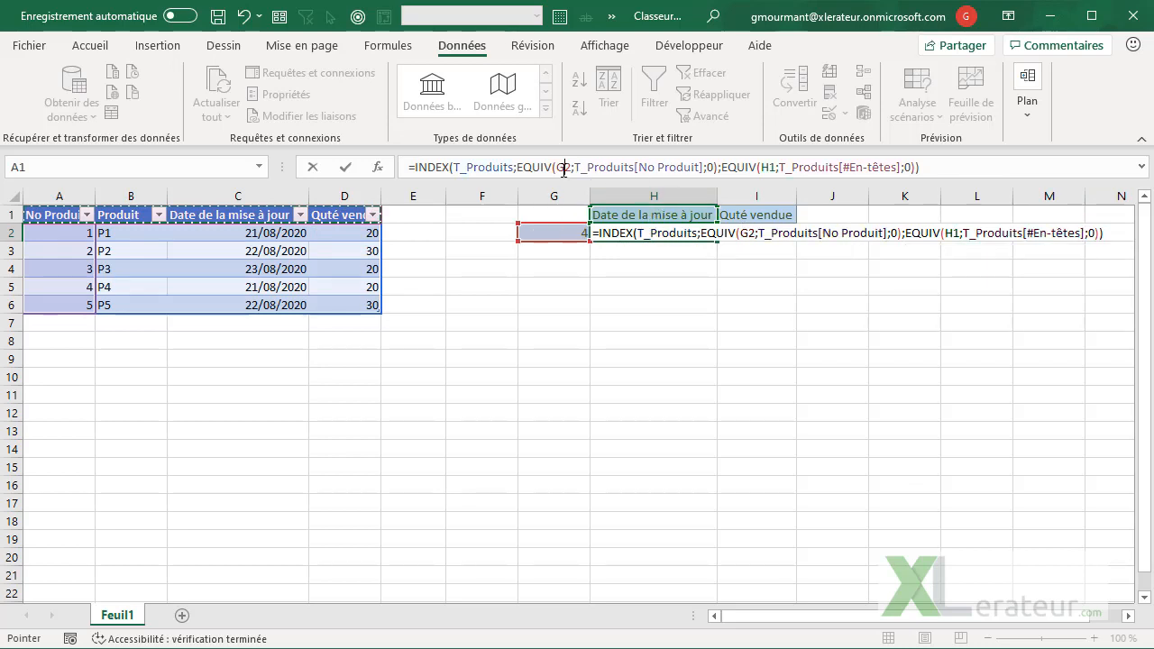
key("F4")
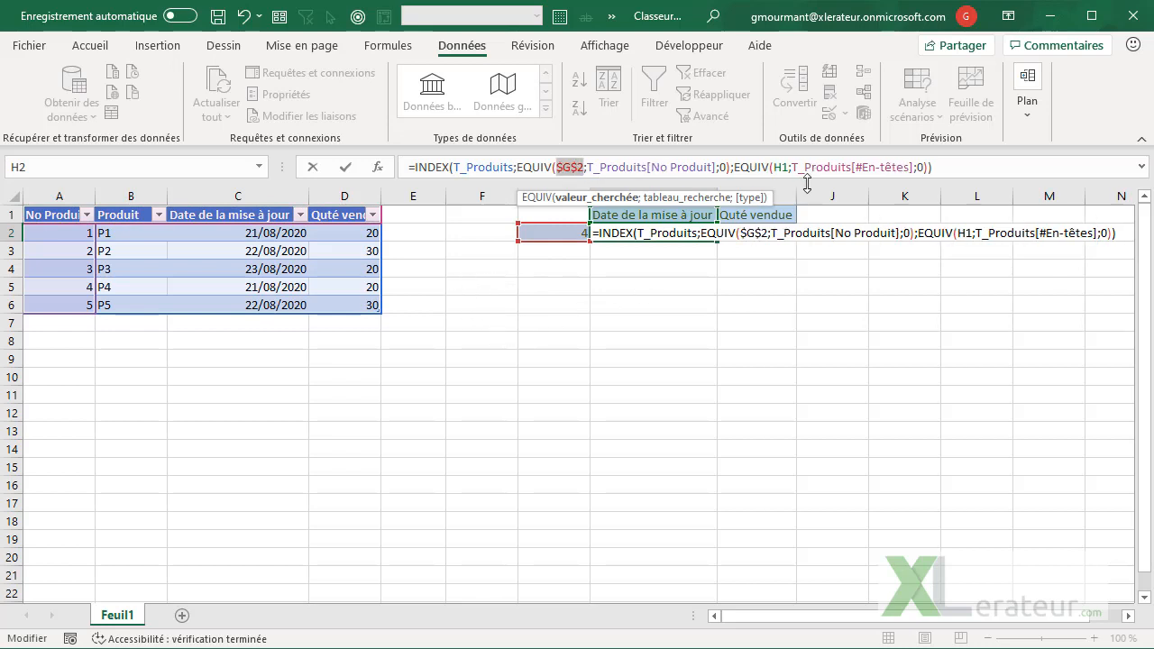
left_click(786, 167)
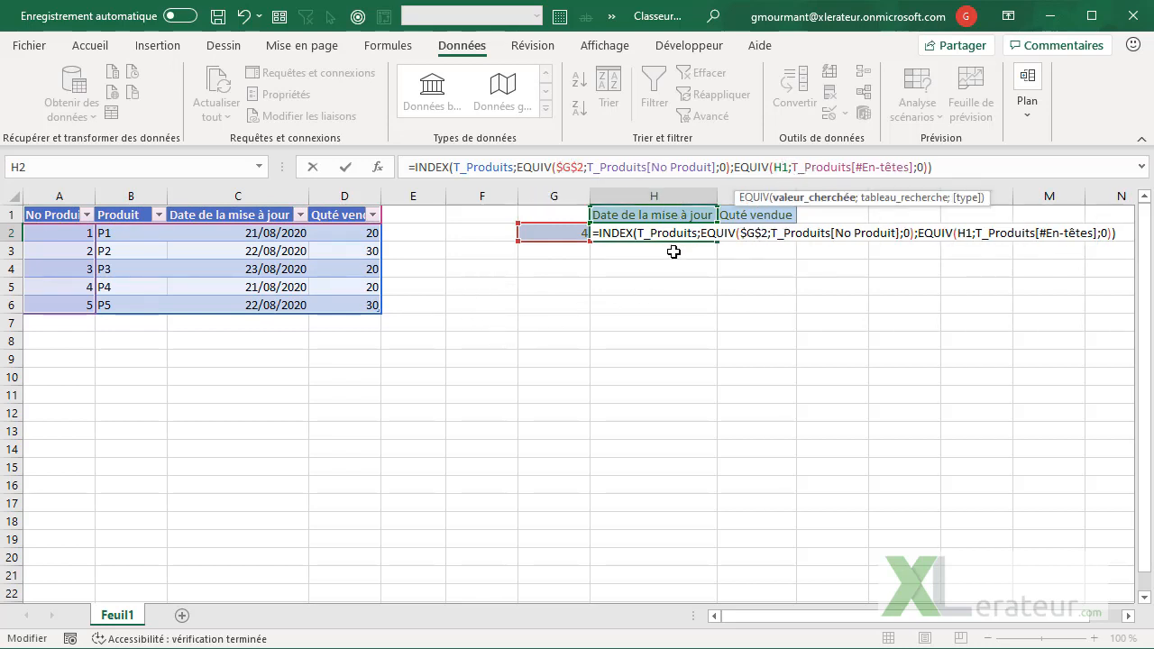
key("F4")
key("F4")
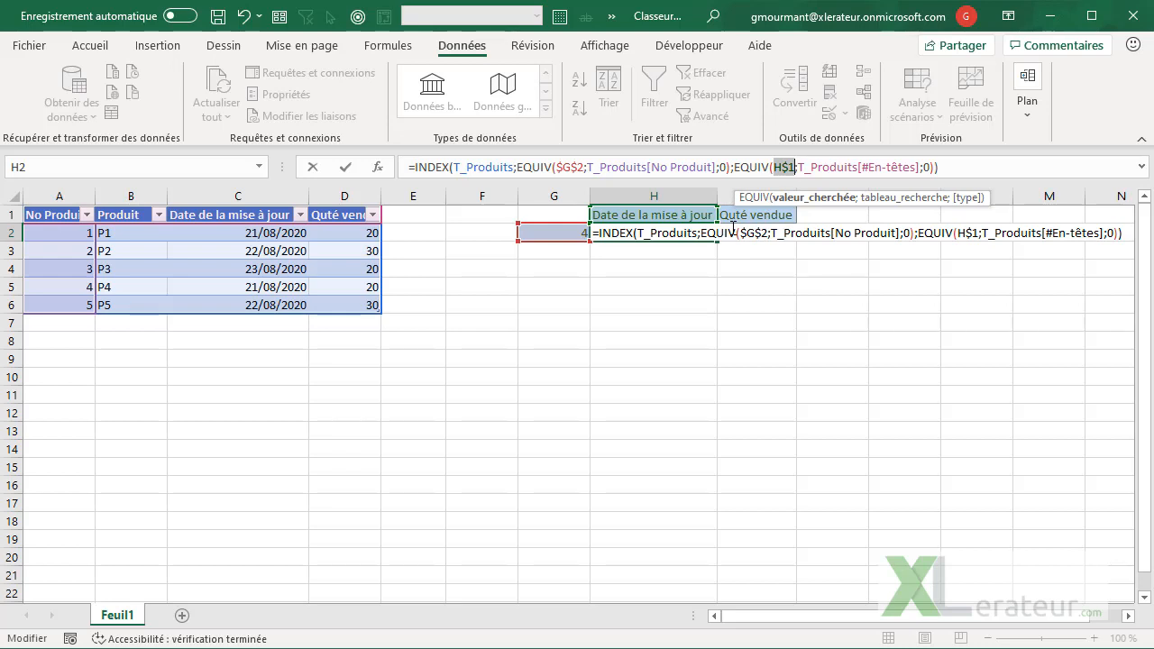
key("Return")
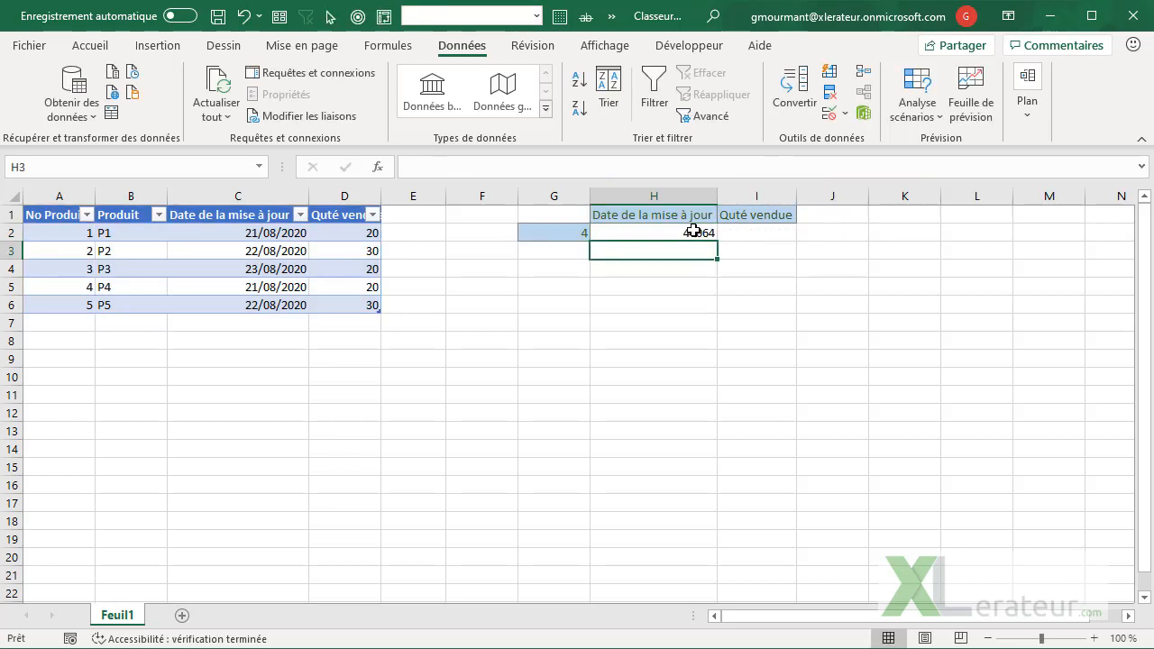
Step: Try to fill the H2 formula across into I2 and compare the formulas in both cells
left_click(692, 230)
left_click_drag(717, 242, 770, 296)
left_click(750, 297)
left_click(693, 237)
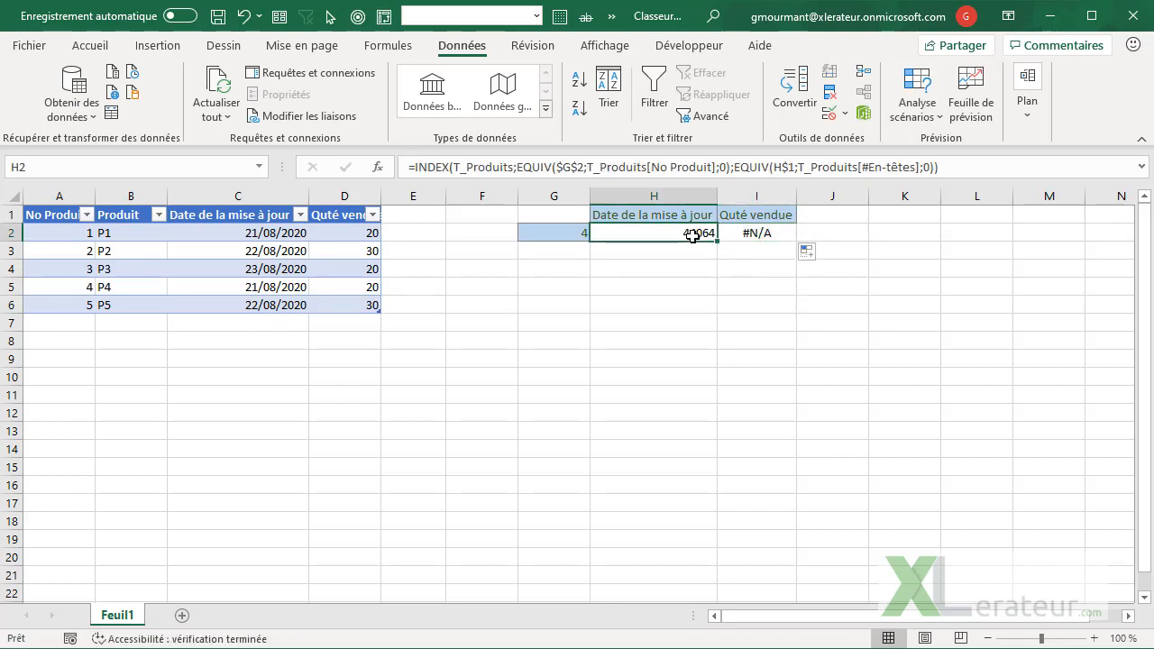
left_click(780, 231)
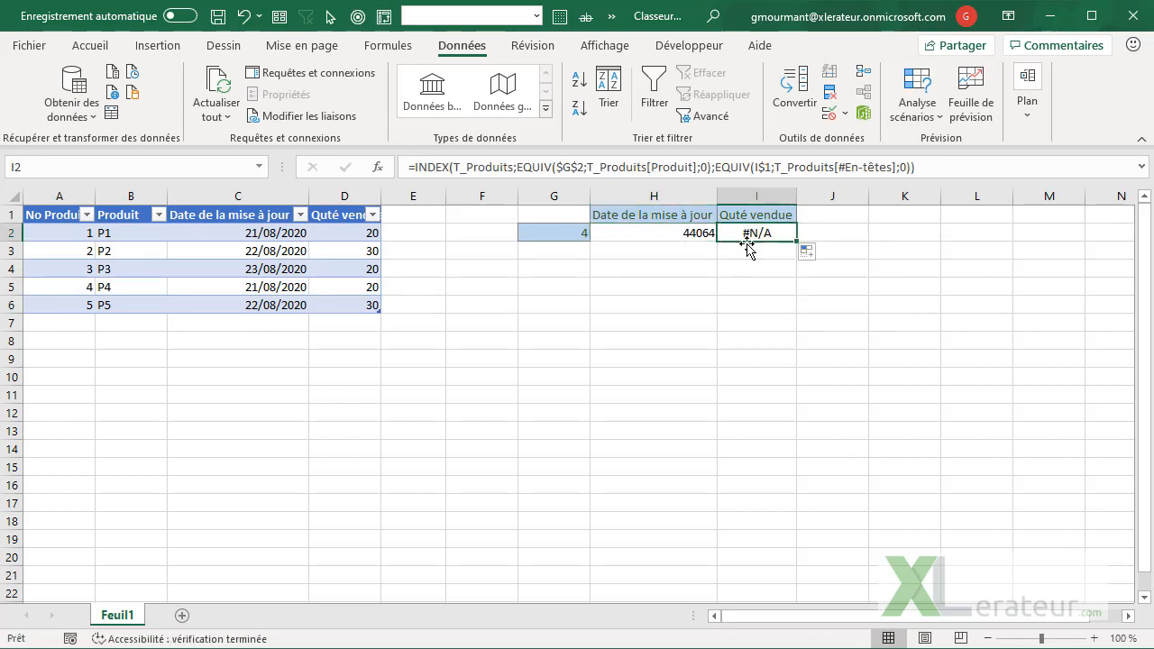
Step: Replace the filled formula in I2 with a copy of the formula from H2
left_click(679, 231)
key("ctrl+c")
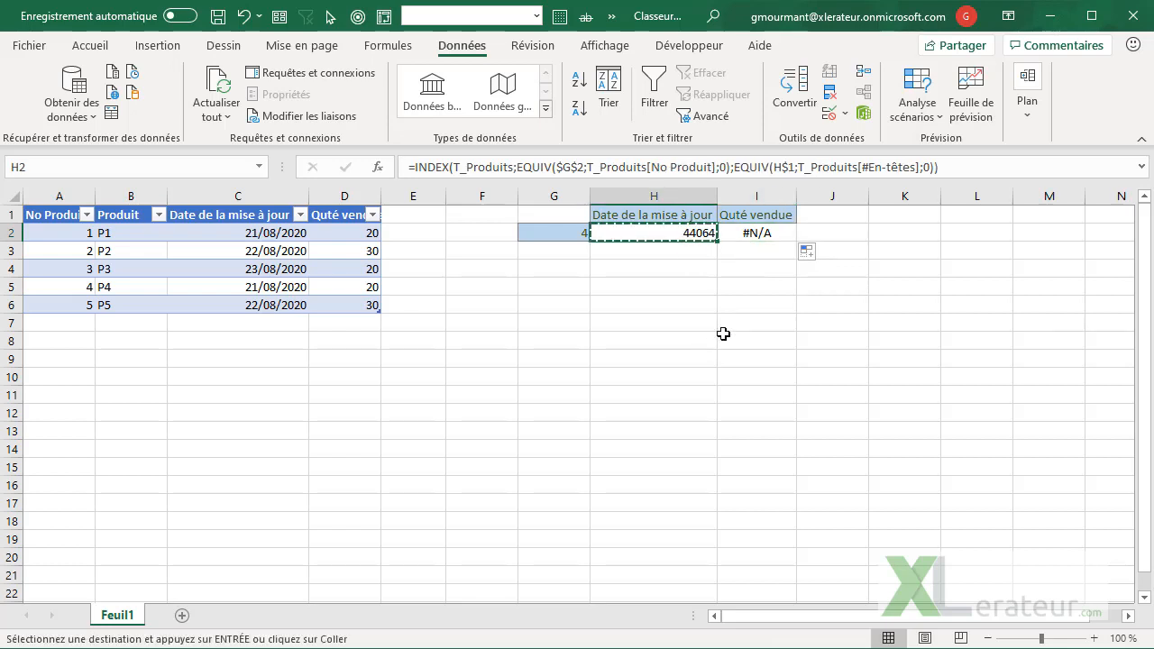
left_click(764, 231)
key("ctrl+v")
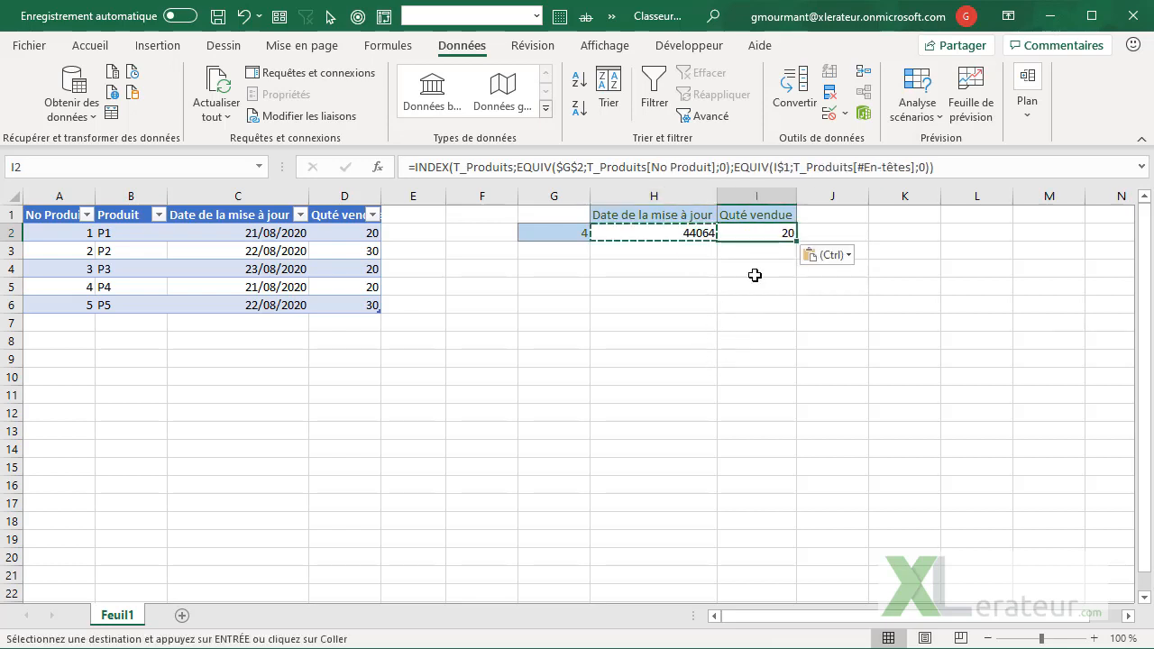
Step: Fill the H2 formula into I2 again and inspect the table references of the filled formula
left_click(677, 234)
left_click_drag(719, 241, 779, 238)
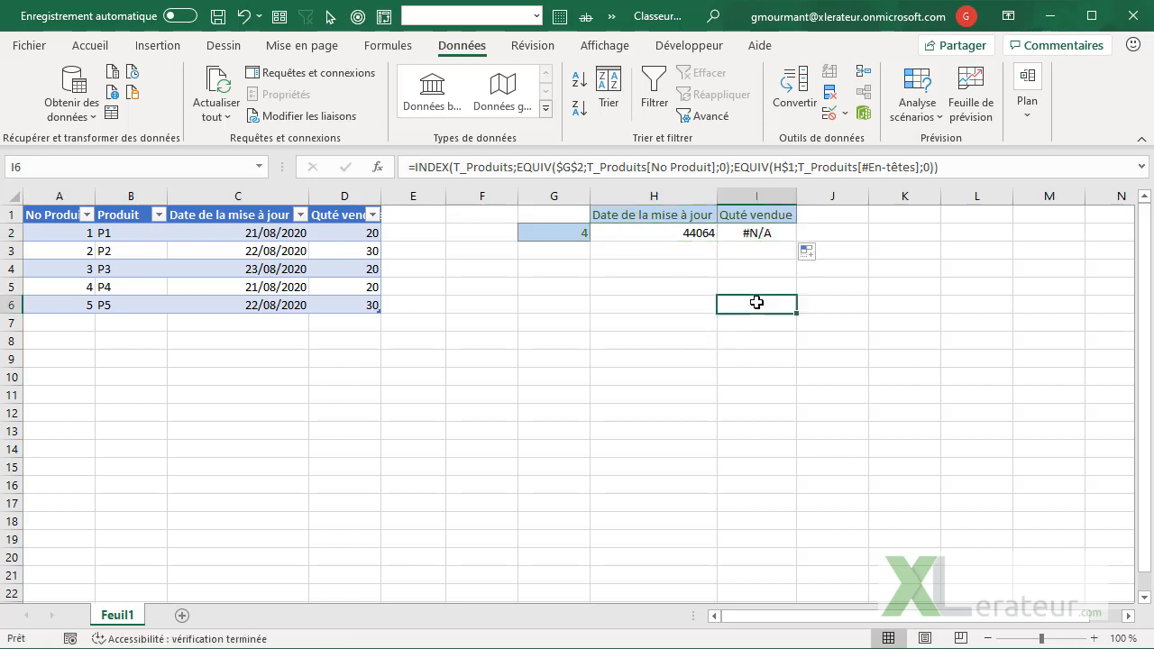
key("F2")
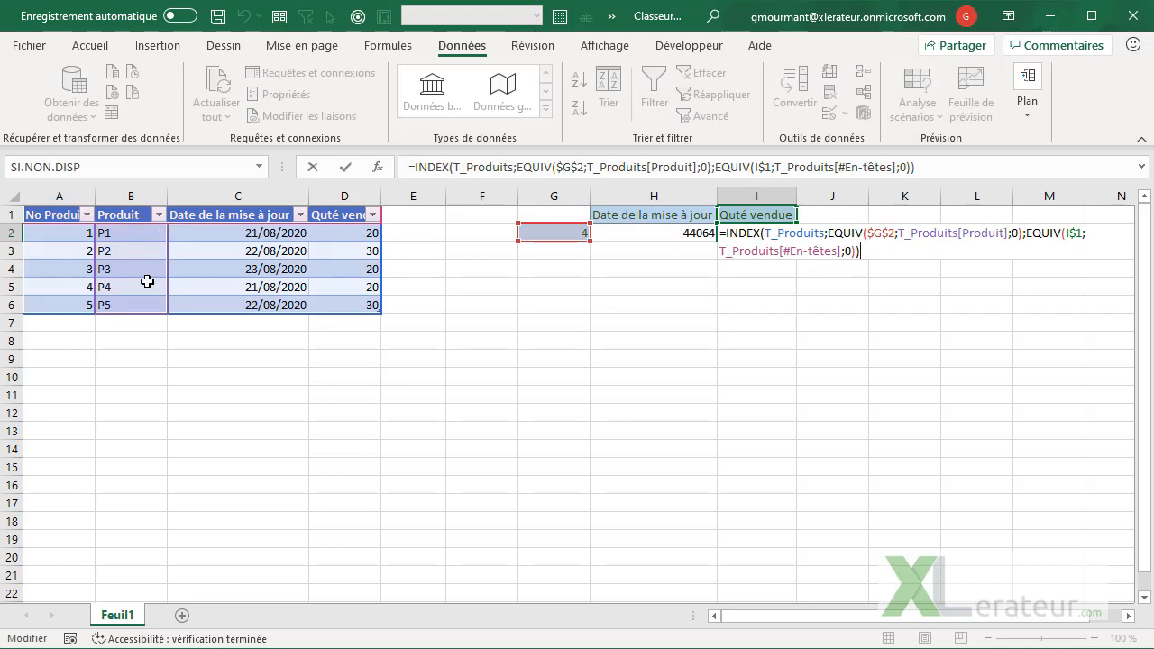
key("Escape")
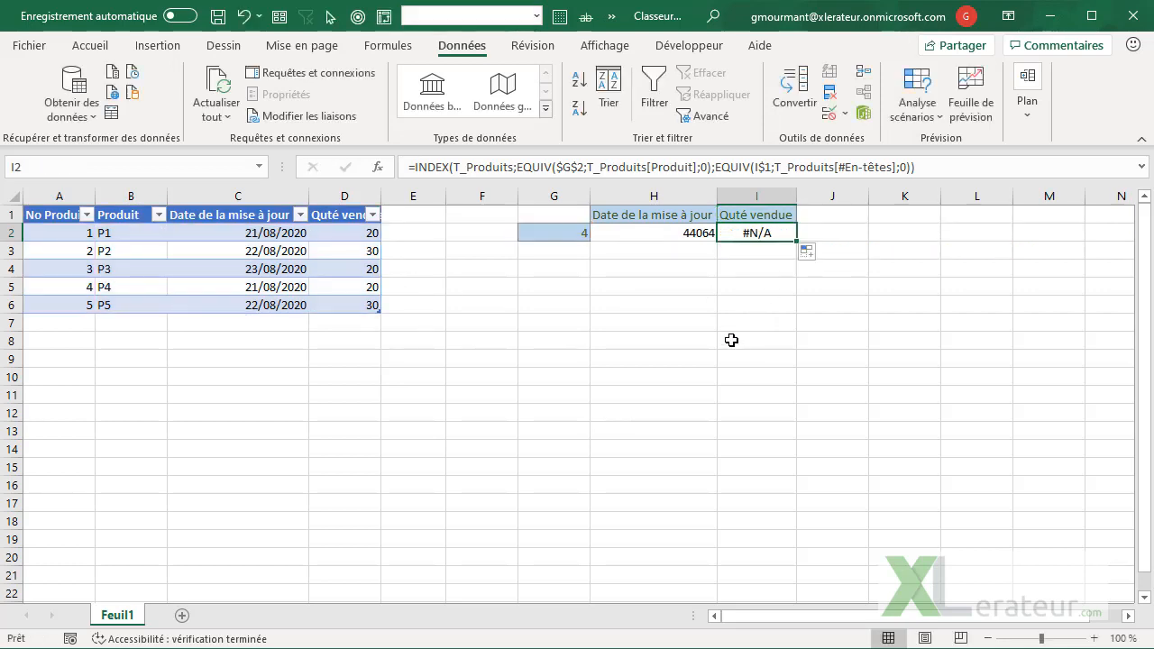
Step: Copy the formula from H2 and paste it into I2 so the T_Produits[No Produit] reference is kept
left_click(682, 233)
key("ctrl+c")
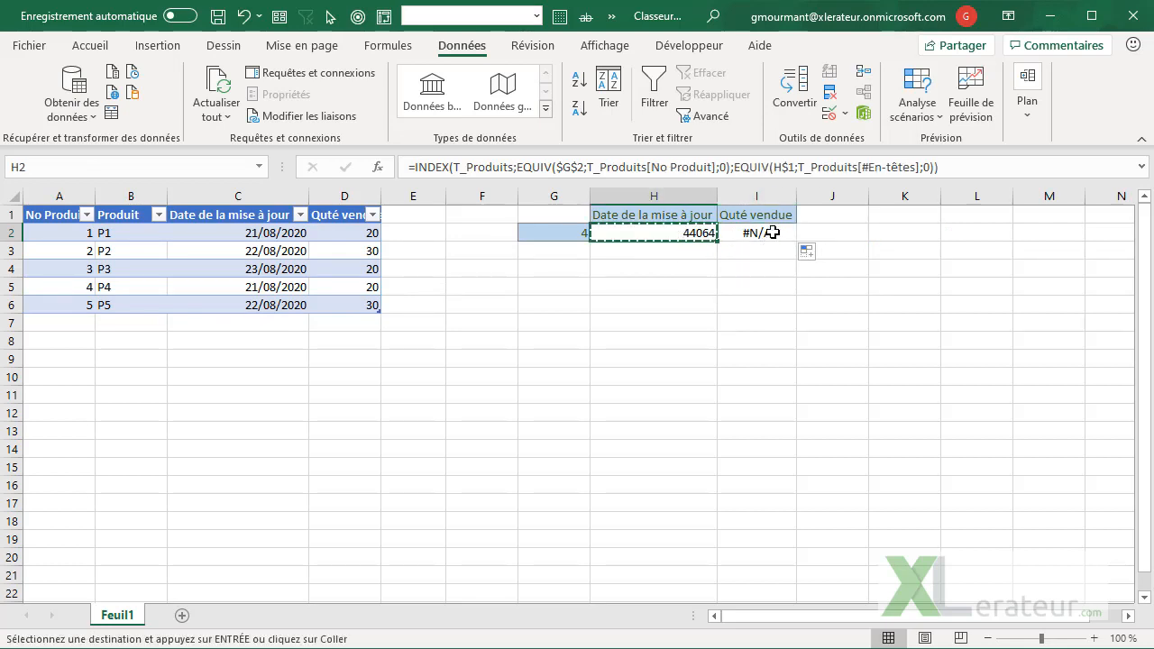
left_click(773, 233, "ctrl")
key("Escape")
left_click(674, 232)
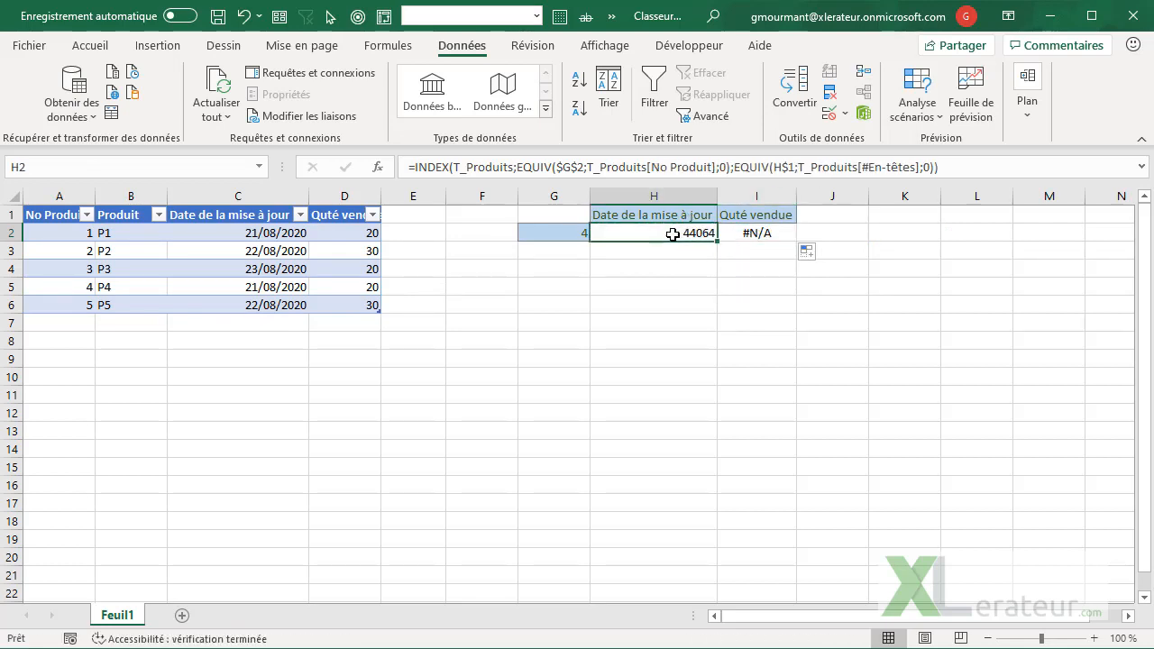
key("ctrl+c")
key("Right")
key("ctrl+v")
left_click(728, 357)
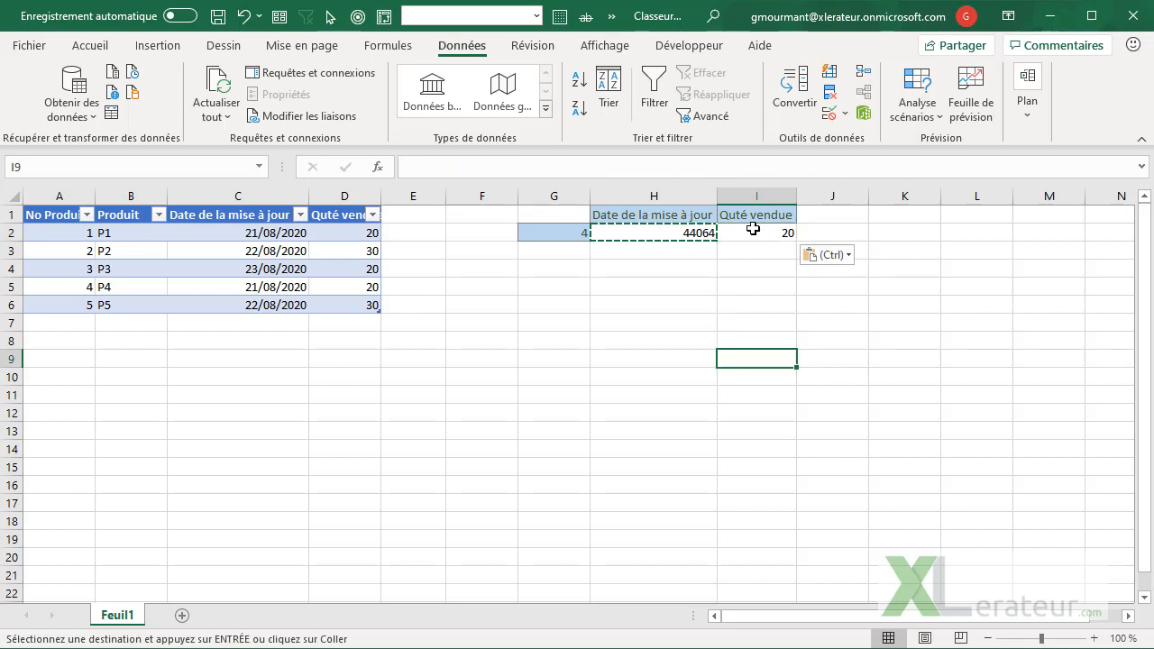
Step: Examine which table column the pasted formula in I2 refers to
left_click(753, 229)
key("F2")
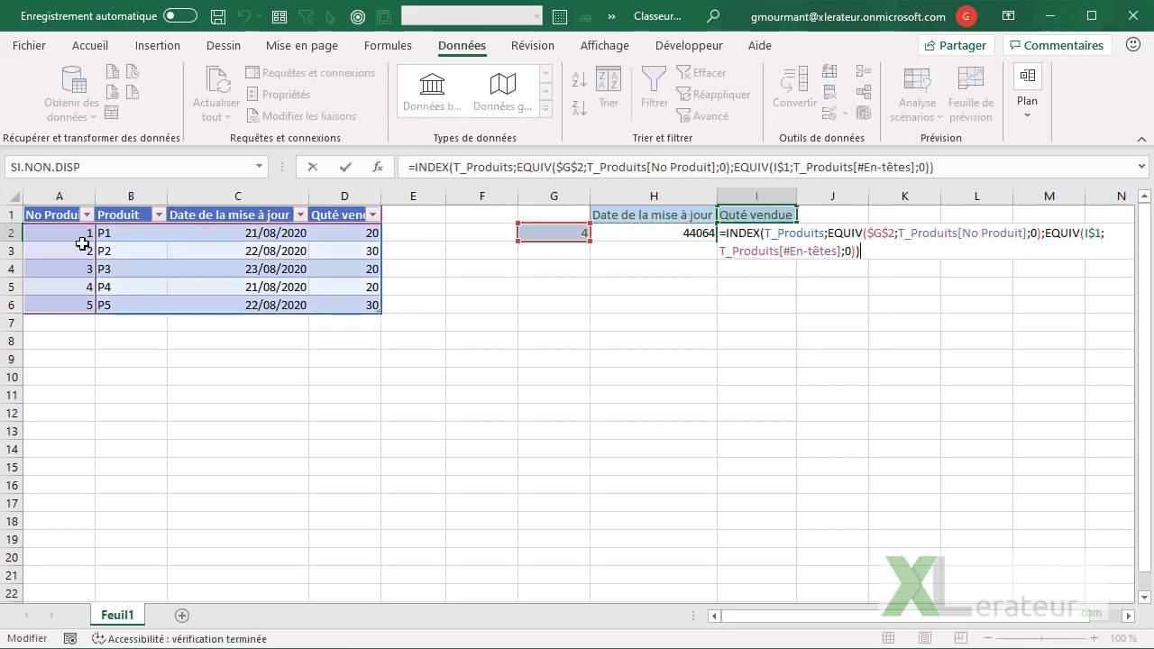
key("Escape")
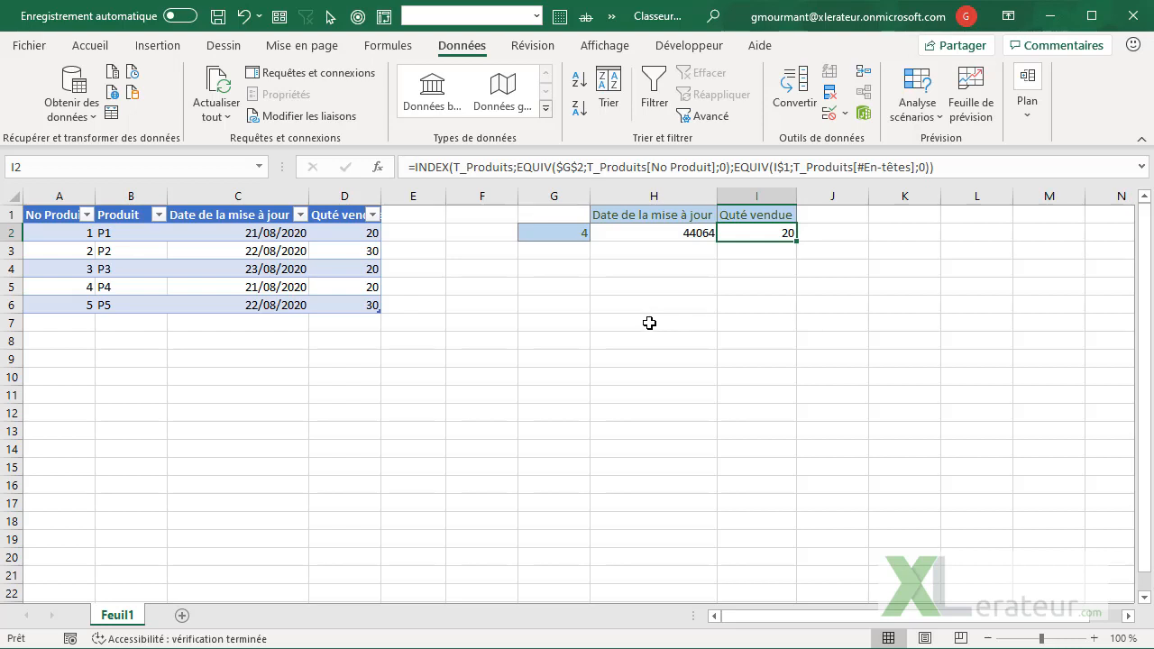
Step: Apply the short Date number format to cell H2
left_click(632, 237)
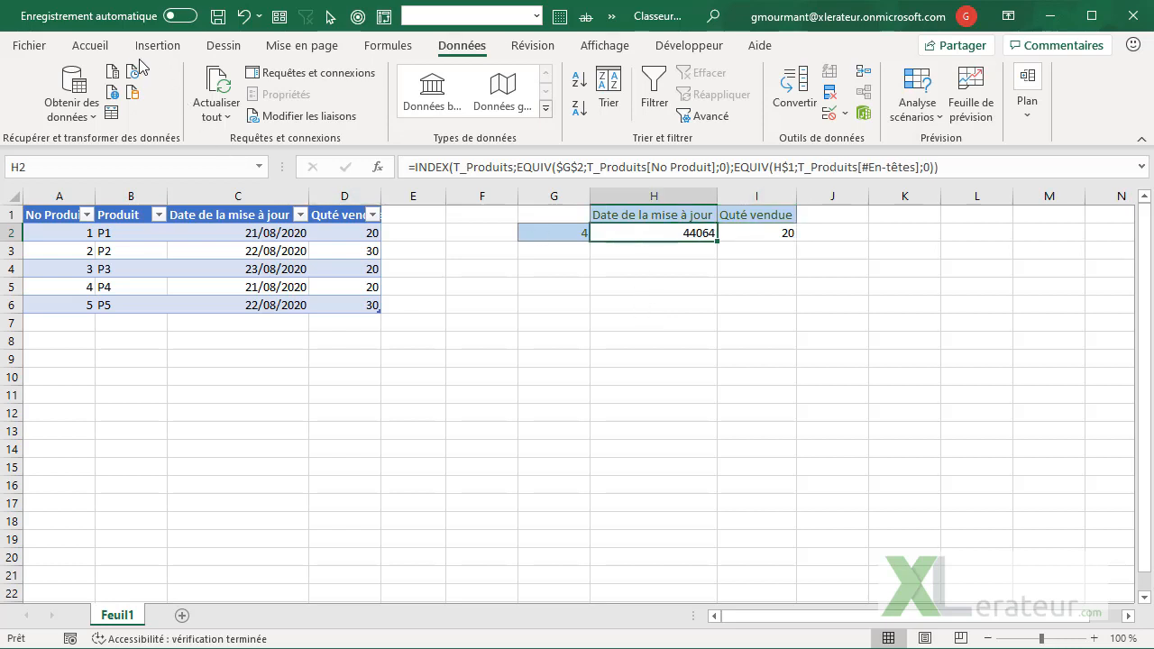
left_click(90, 45)
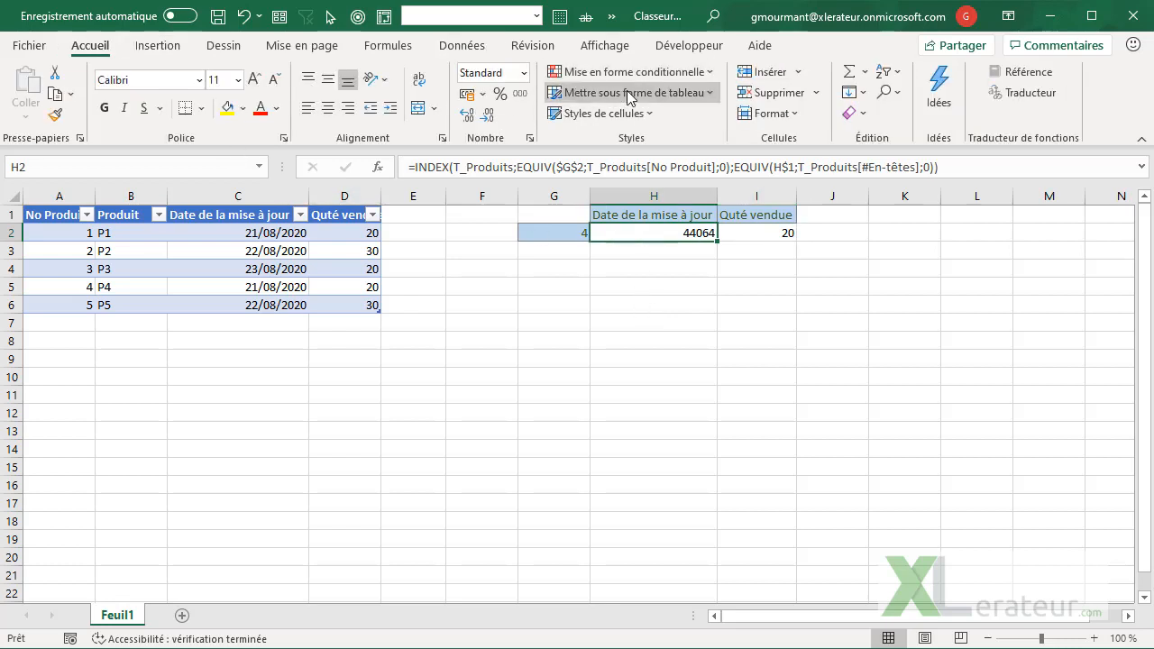
left_click(523, 72)
left_click(538, 281)
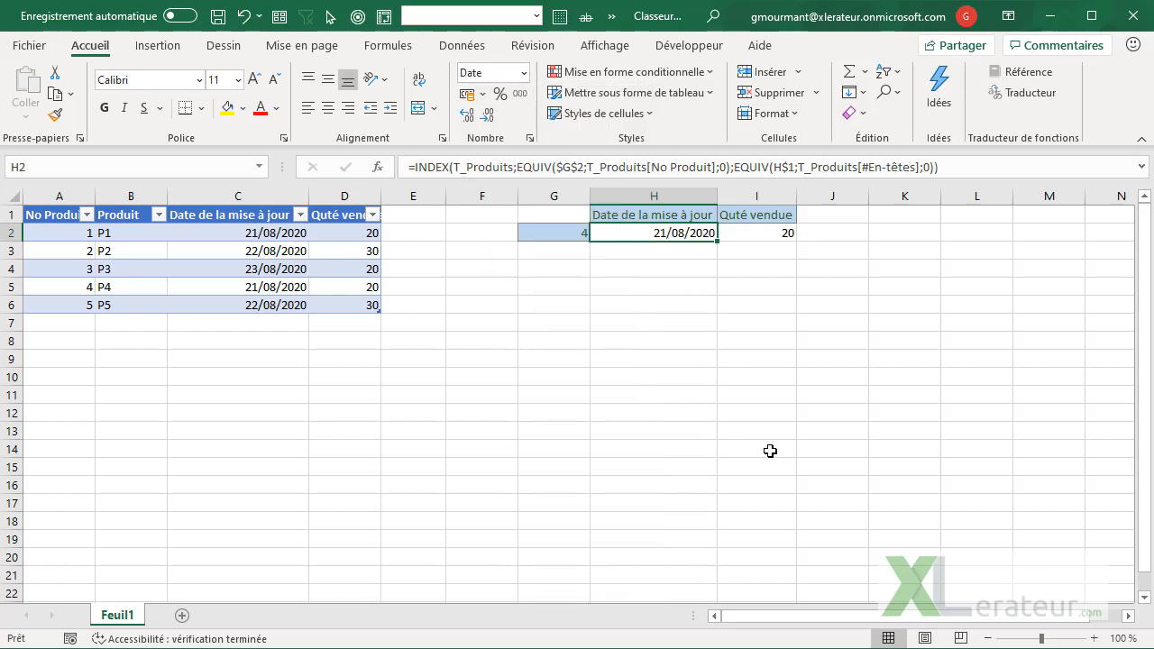
Step: Choose Quté vendue from the drop-down list in cell H1
left_click(710, 216)
left_click(725, 214)
left_click(646, 266)
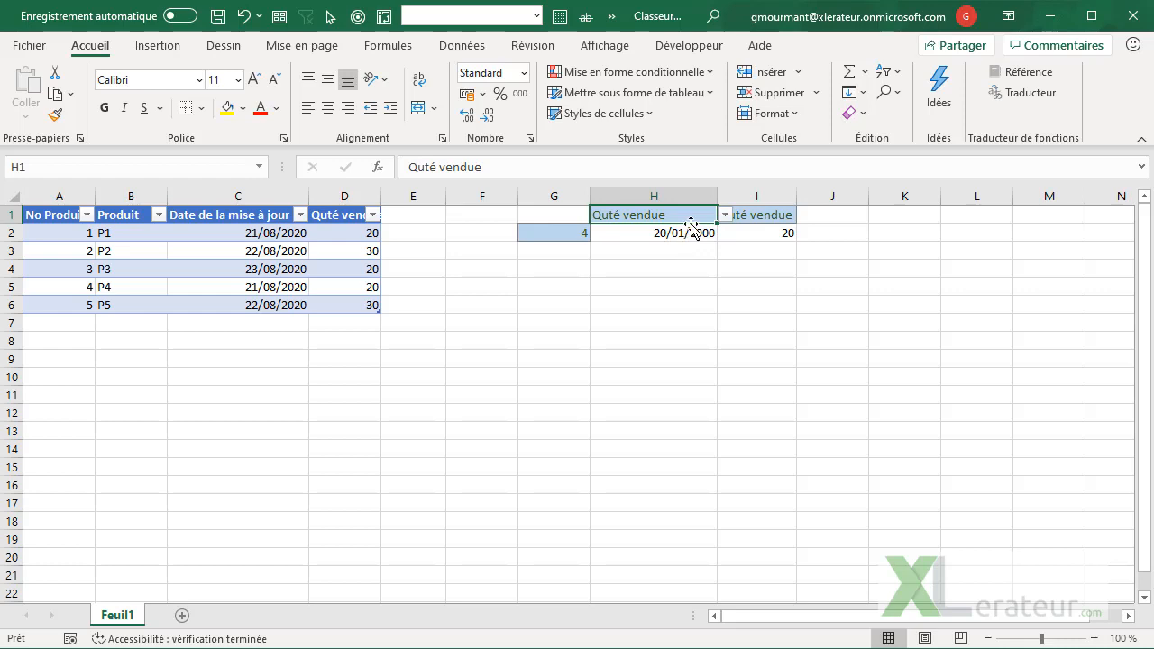
Step: Choose Date de la mise à jour from the drop-down list in cell H1
left_click_drag(665, 234, 751, 235)
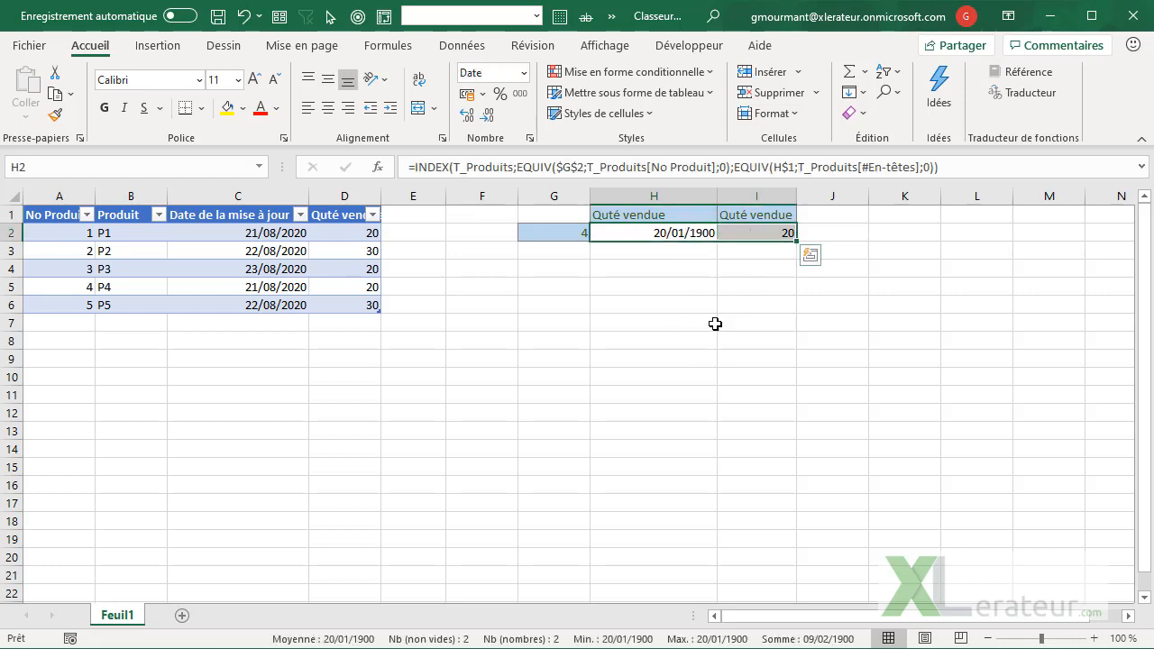
left_click(685, 231)
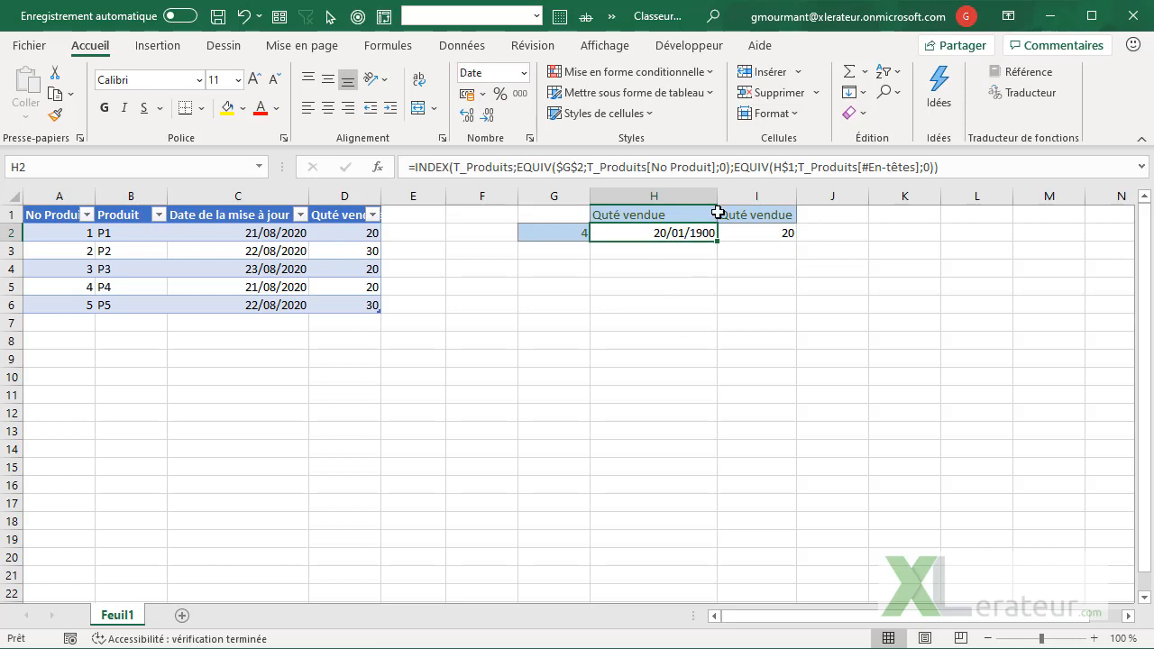
left_click(714, 215)
left_click(724, 215)
left_click(693, 259)
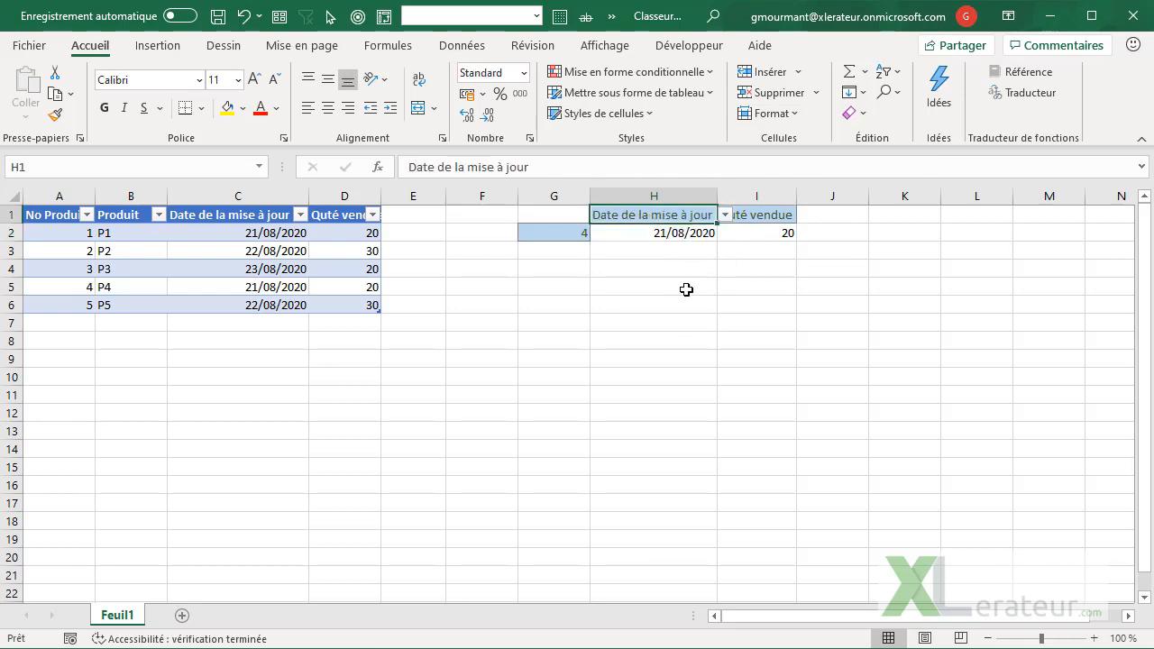
Step: Format cell H2 with the thousands separator and no decimal places
key("Down")
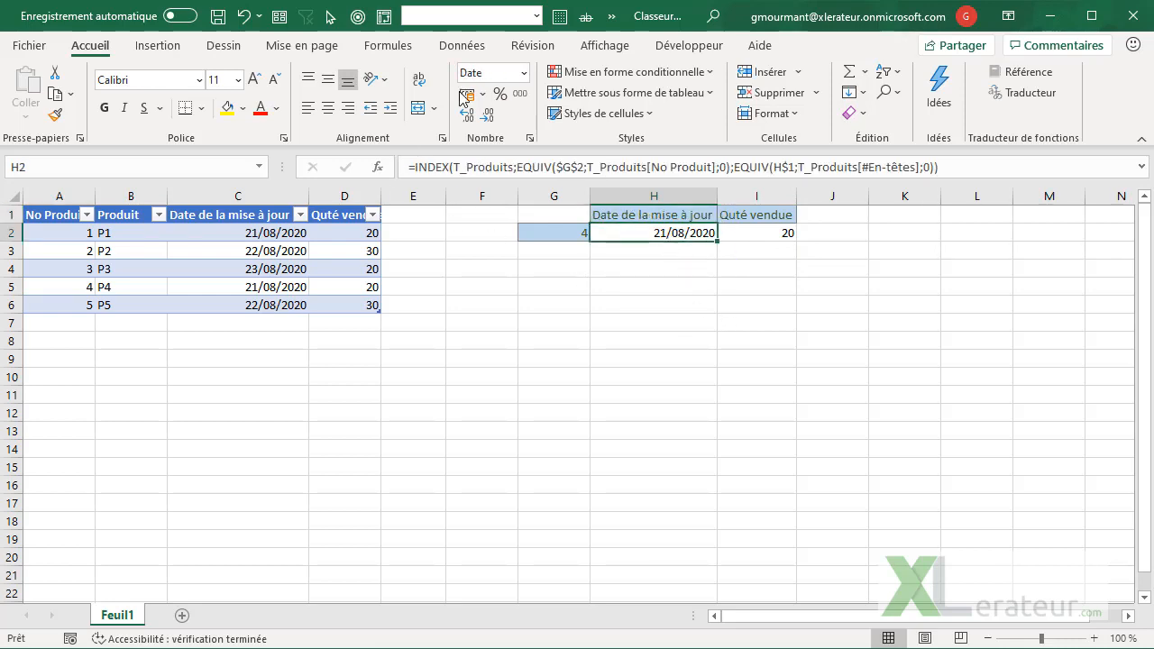
left_click(520, 94)
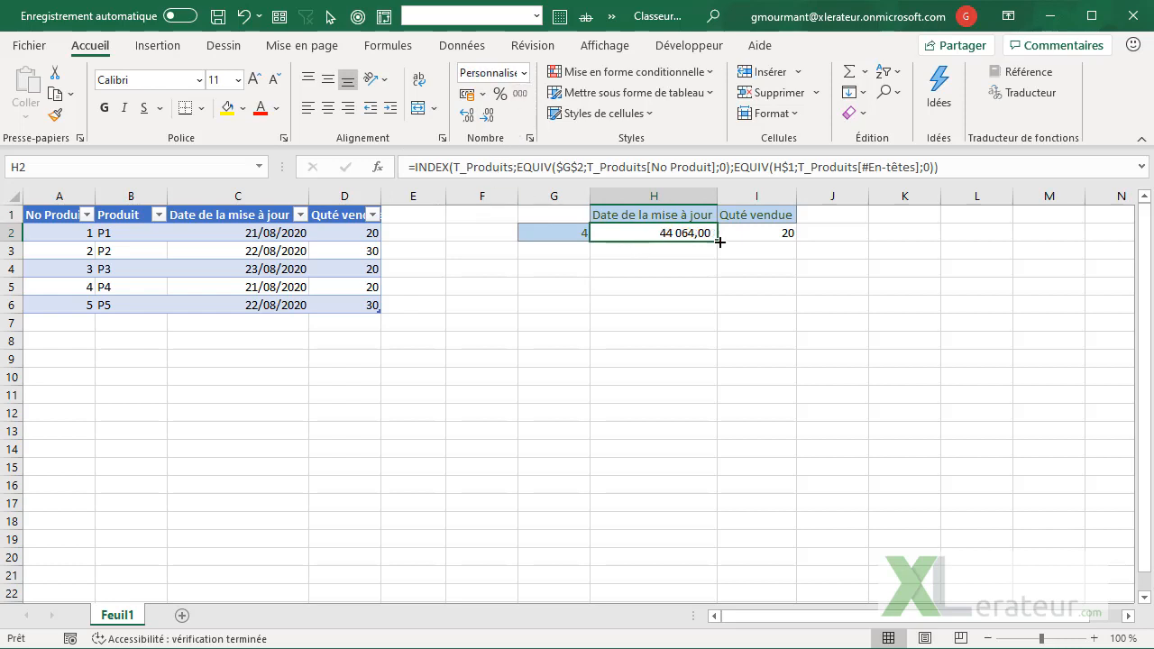
left_click(488, 116)
left_click(488, 116)
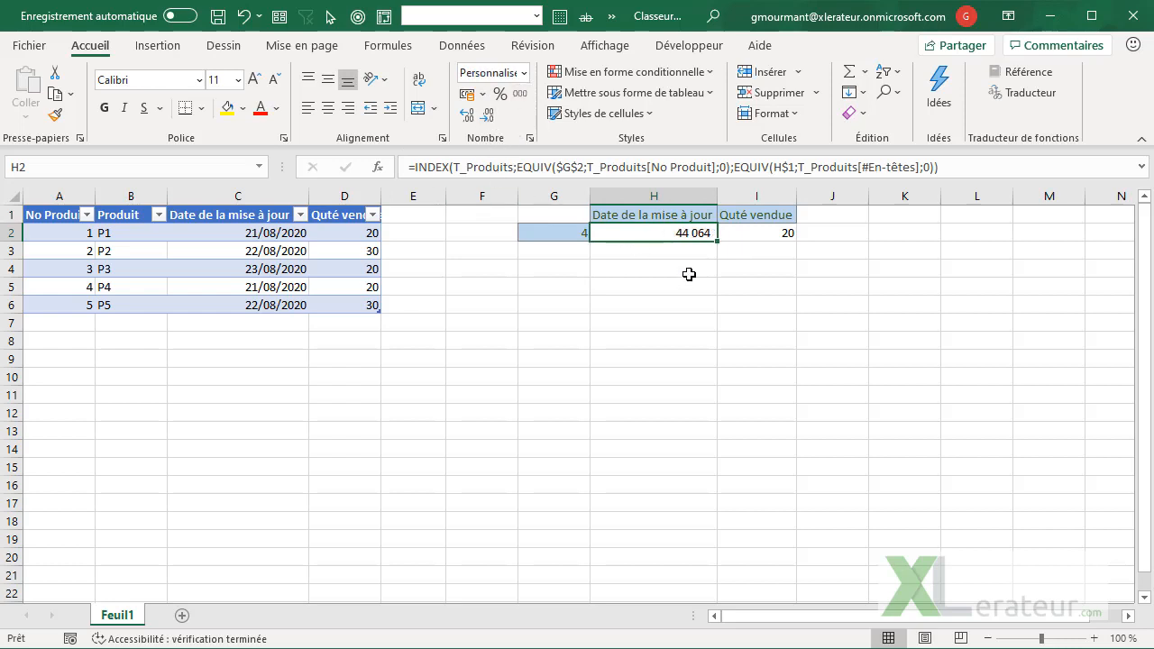
Step: Give cell I2 the same thousands-separator format with zero decimals
left_click(776, 227)
left_click(520, 94)
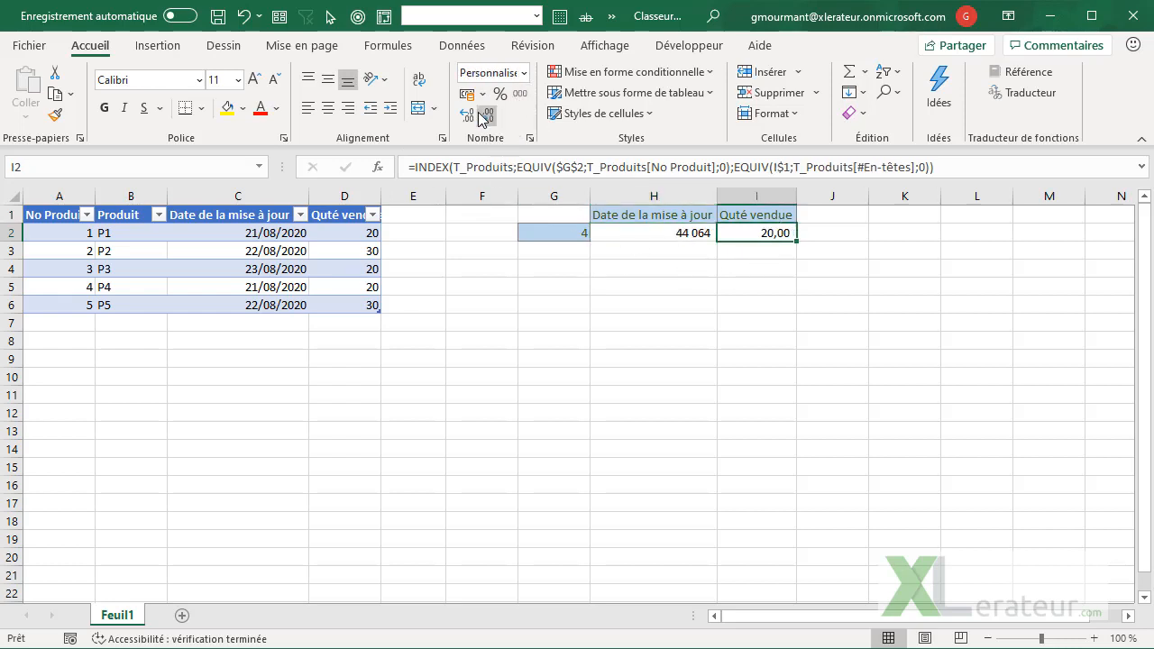
left_click(485, 116)
left_click(485, 116)
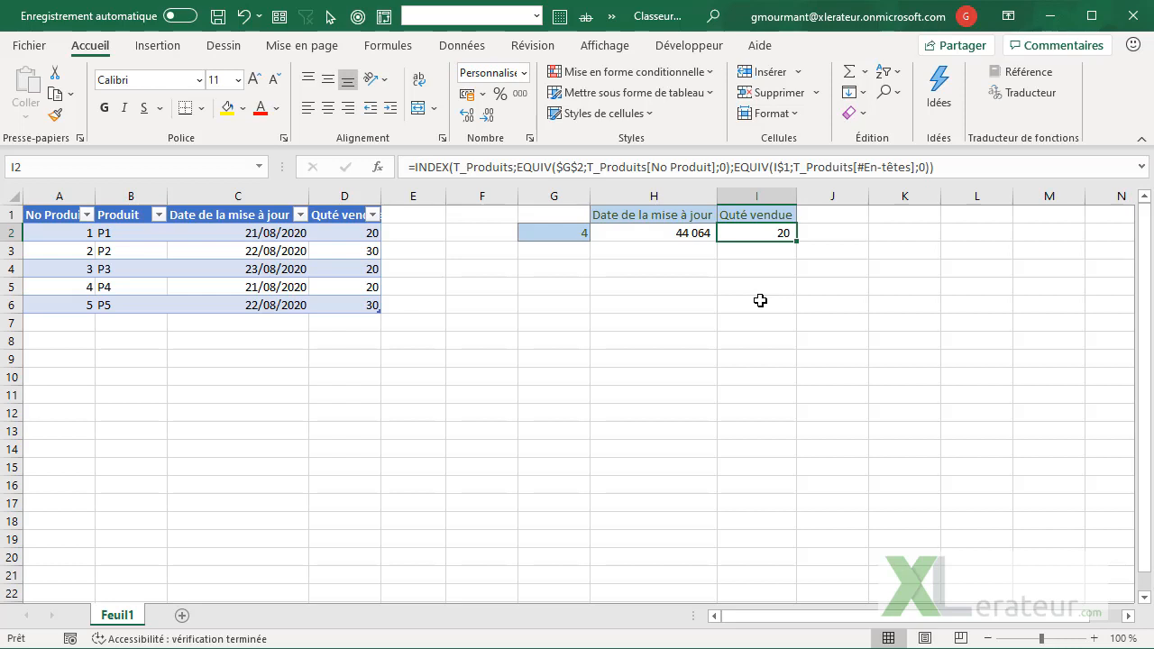
Step: Start a new conditional formatting rule for cell H2 that uses a formula to determine the cells to format
left_click(665, 232)
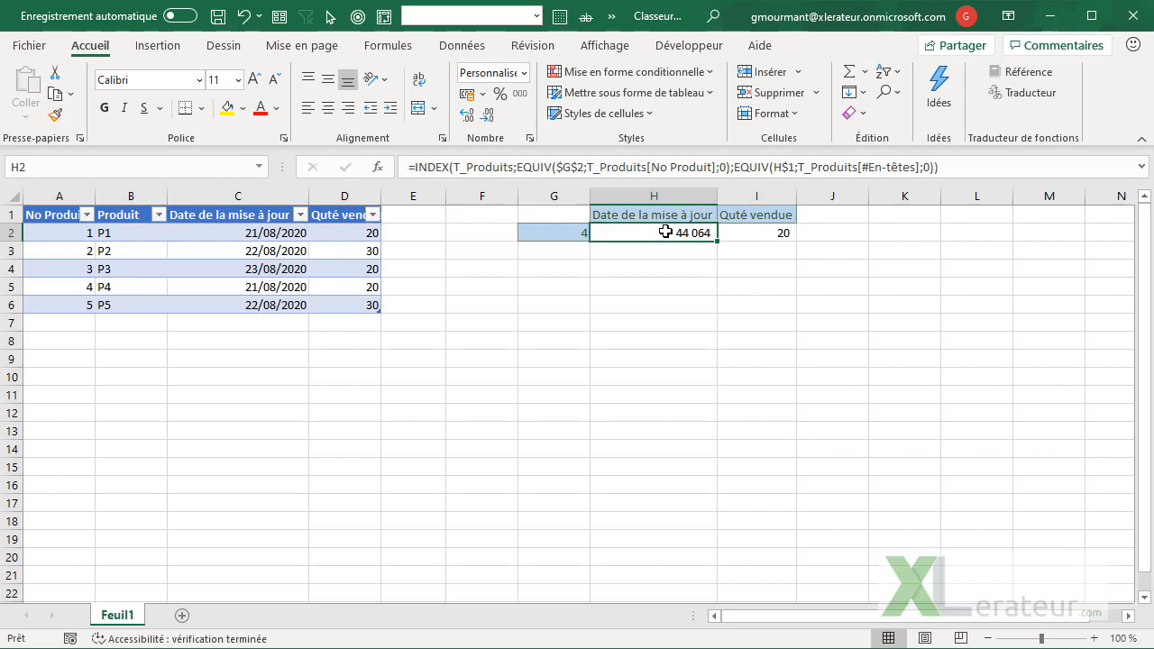
left_click(652, 77)
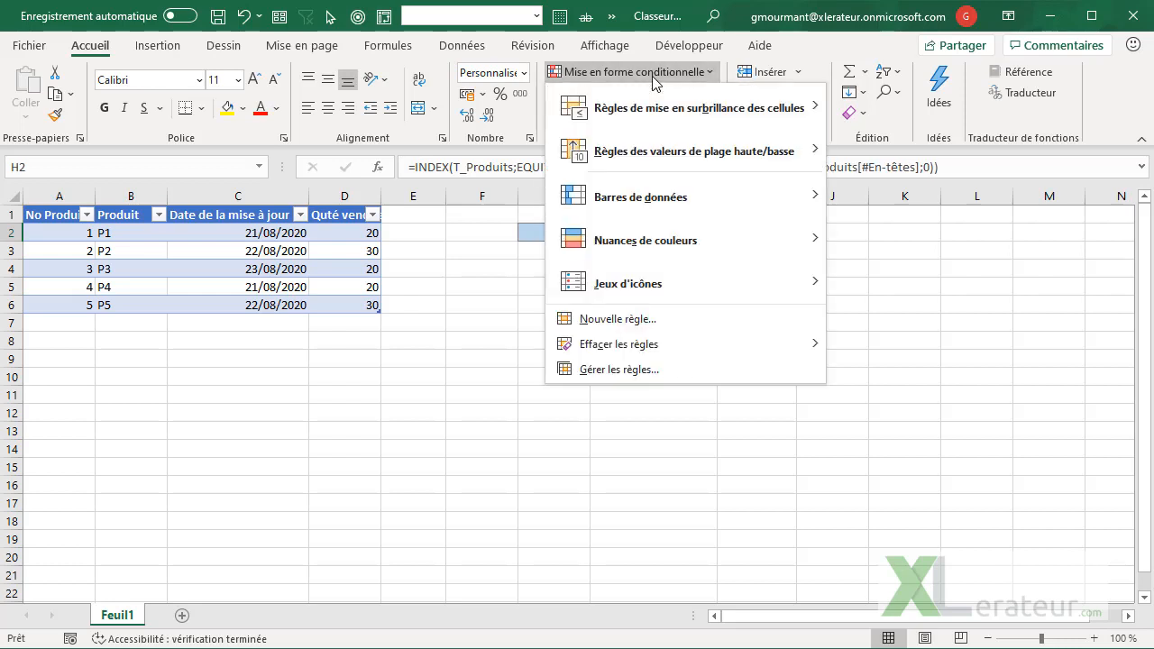
left_click(594, 374)
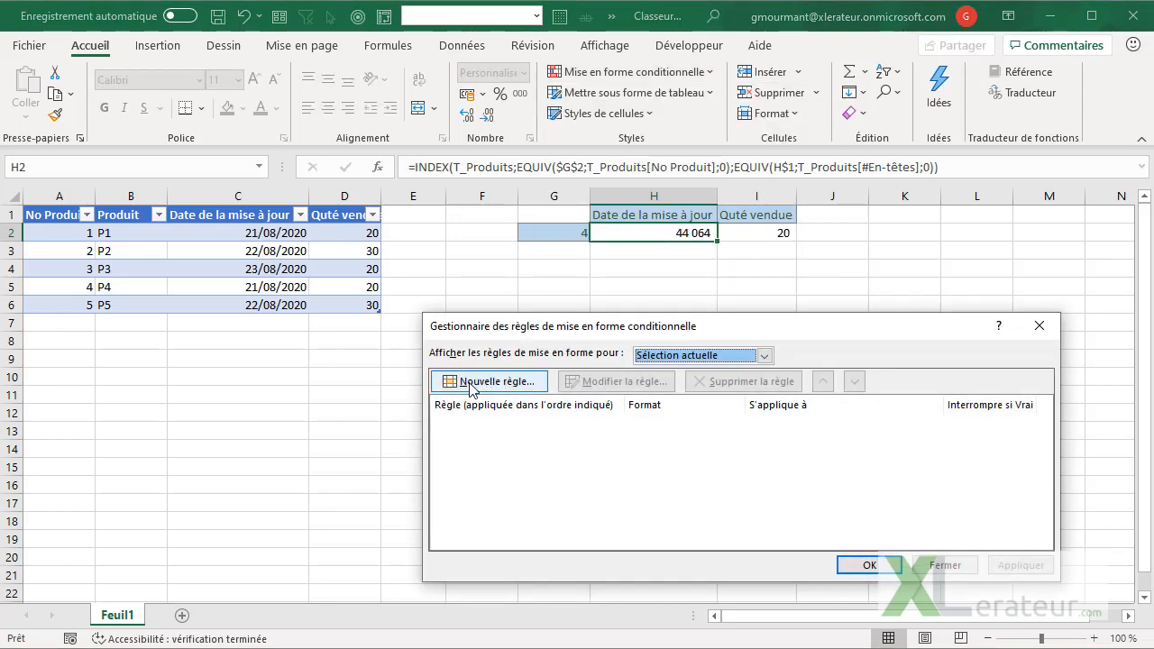
left_click(469, 386)
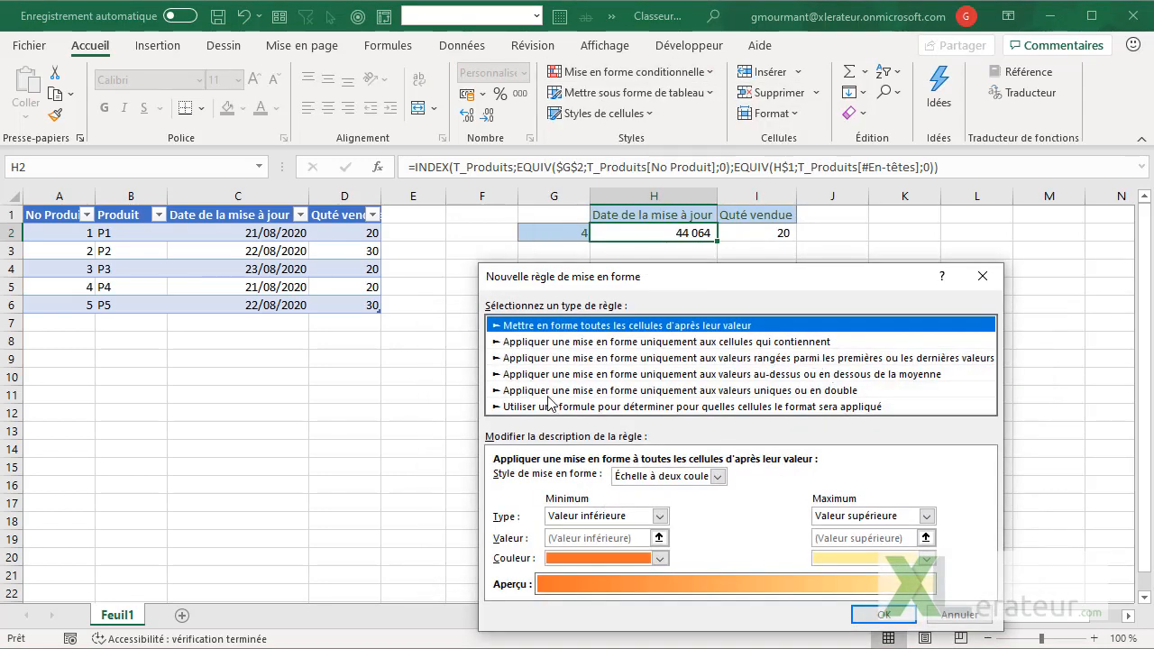
left_click(530, 409)
left_click(552, 480)
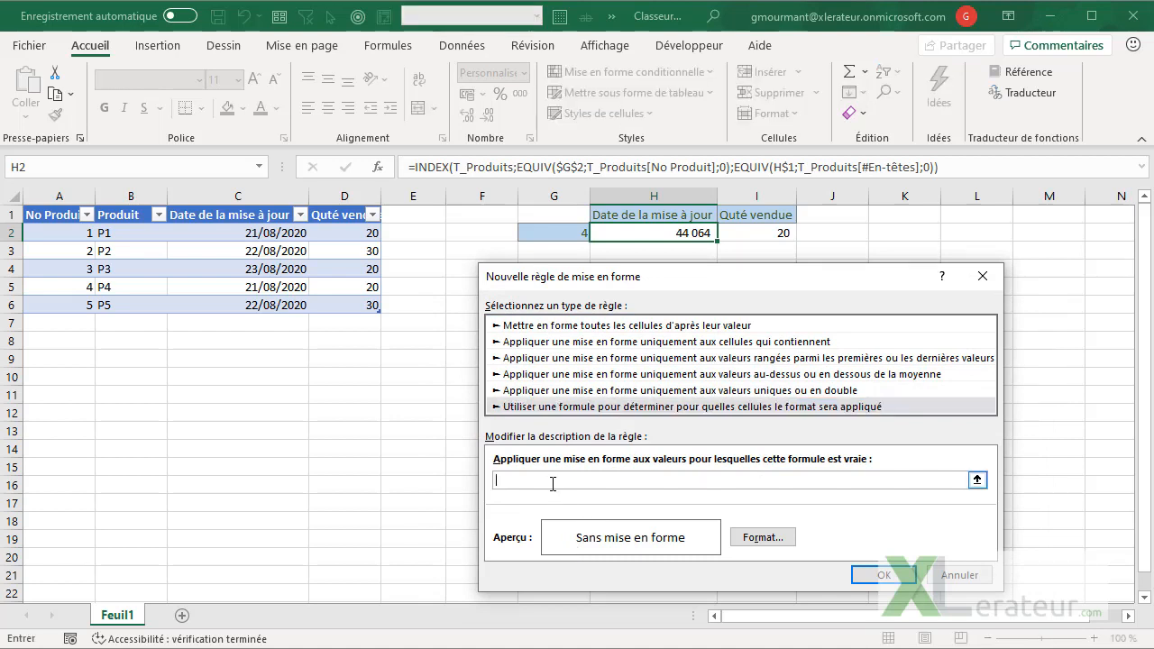
Step: Enter =$H$1=$C$1 as the rule's formula so it compares the chosen header with the table's date header
type("=")
left_click(624, 215)
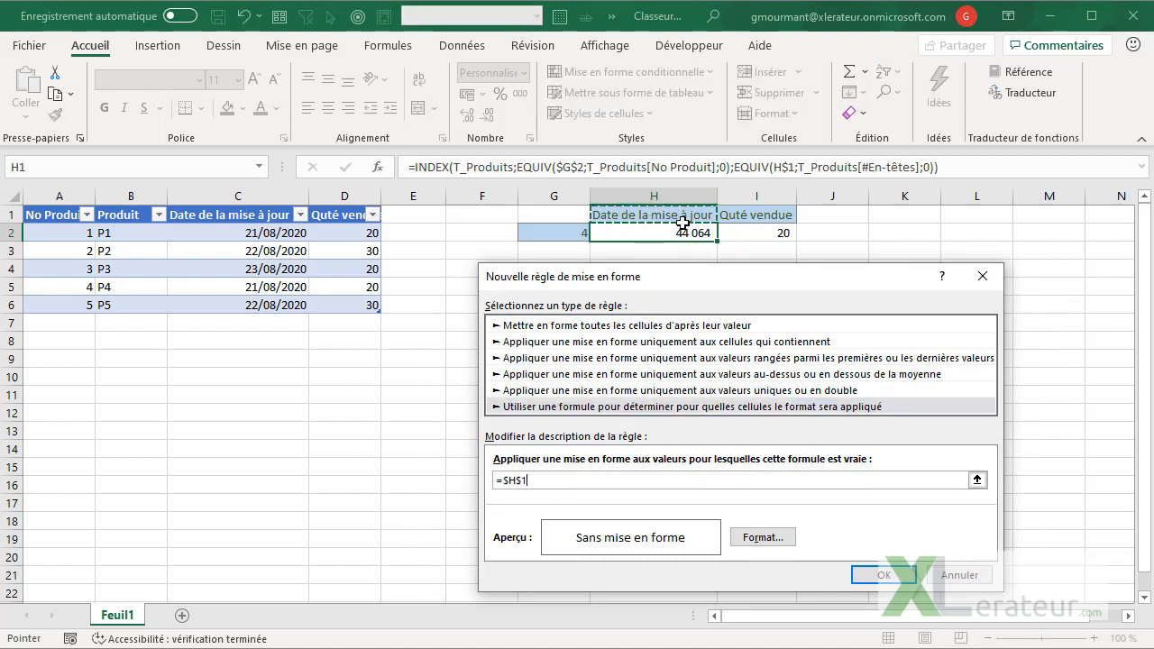
type("=")
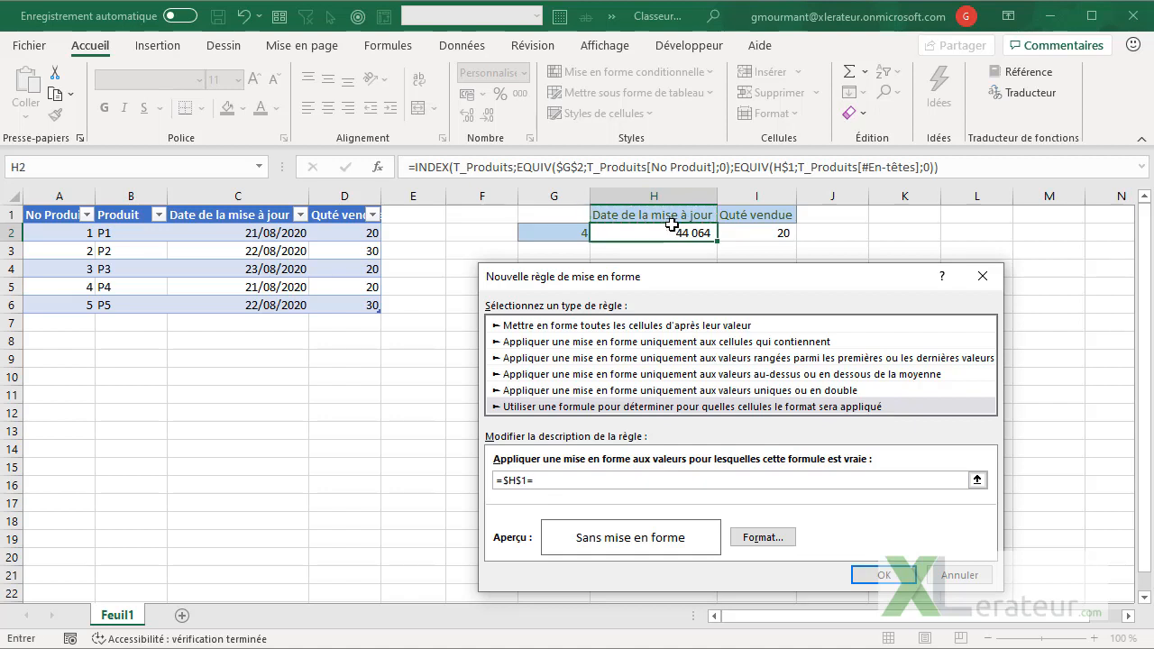
left_click(236, 216)
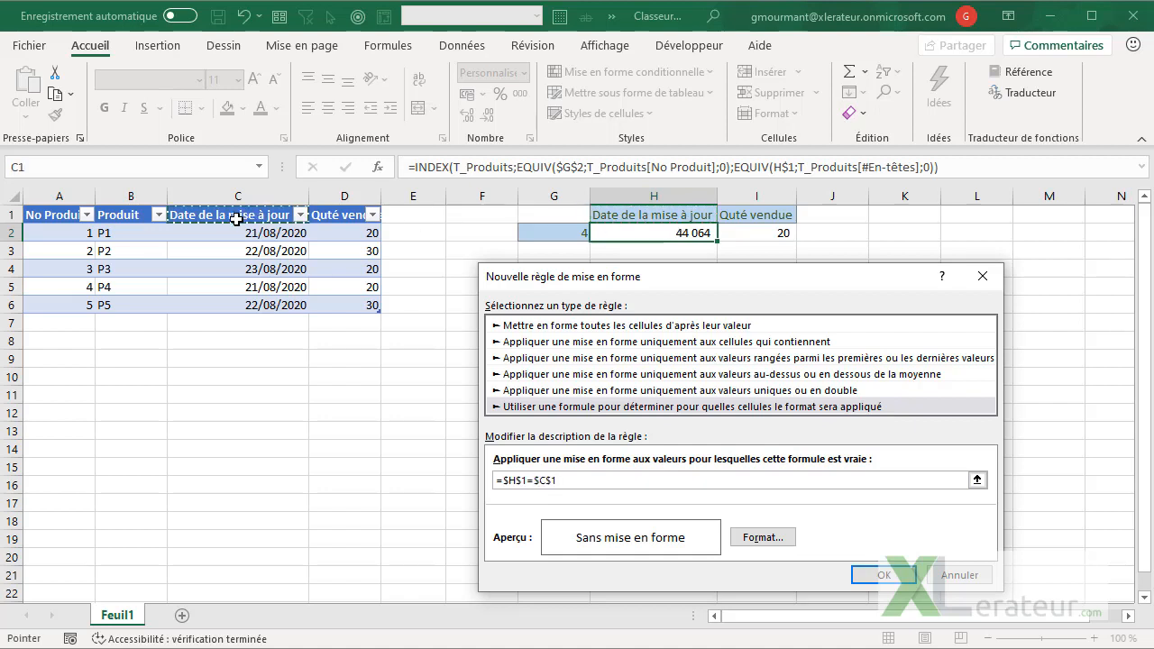
key("F4")
key("F4")
Step: Set the rule's number format to the long Date type *mercredi 14 mars 2012 and apply the rule to H2
left_click(784, 543)
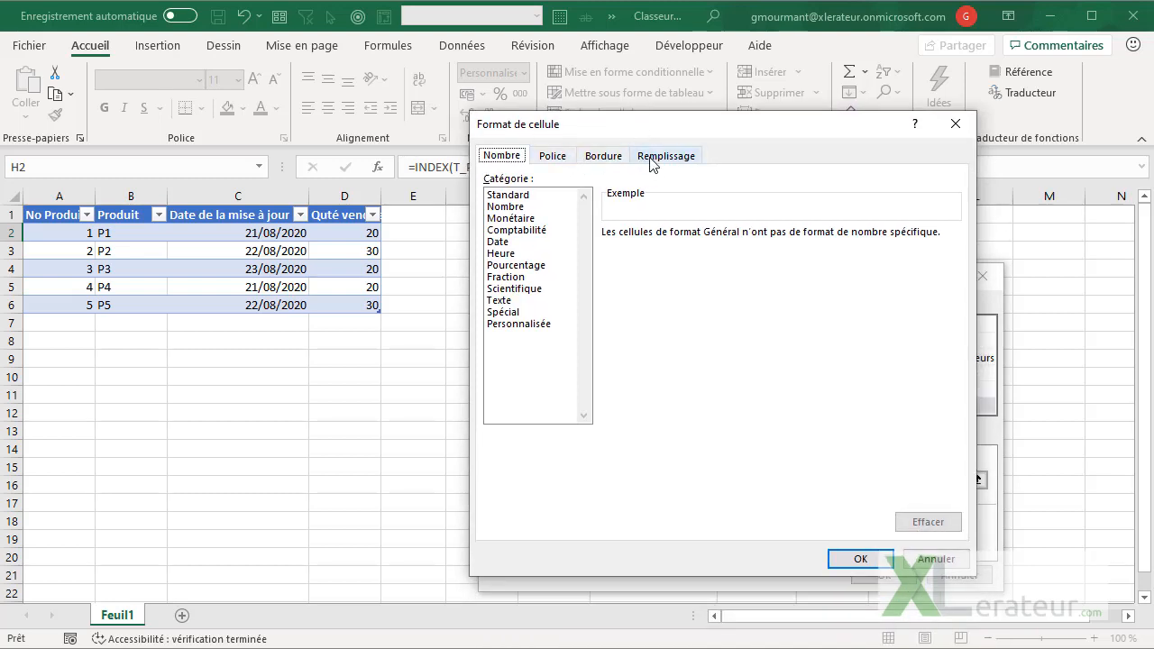
left_click(509, 242)
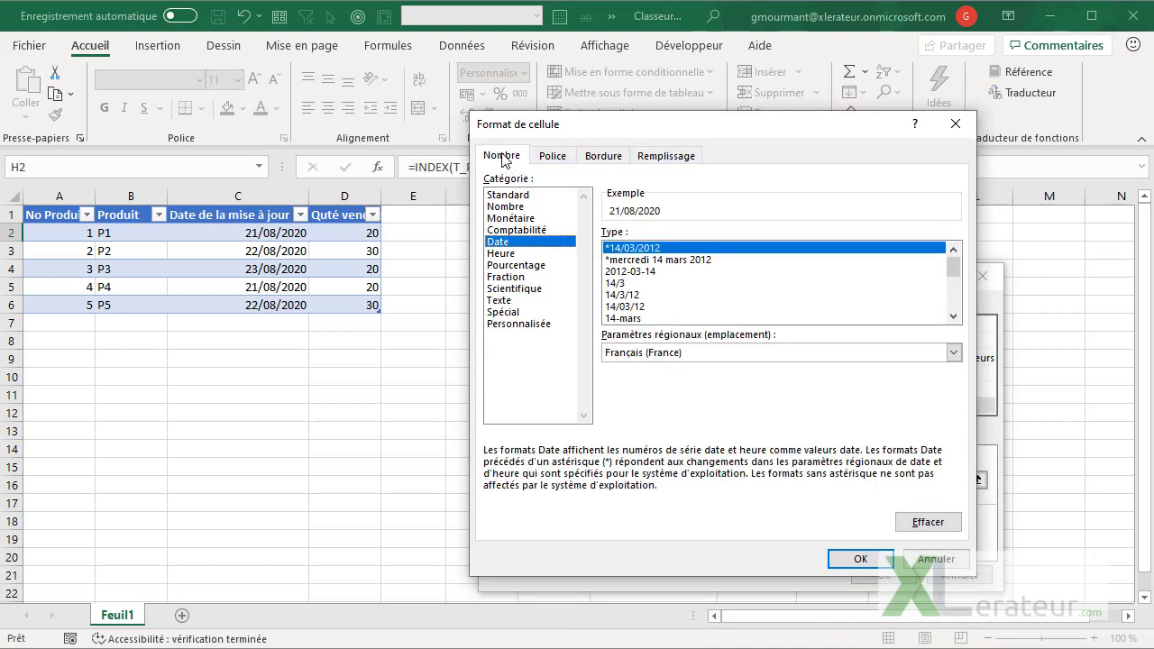
left_click(670, 261)
left_click(861, 558)
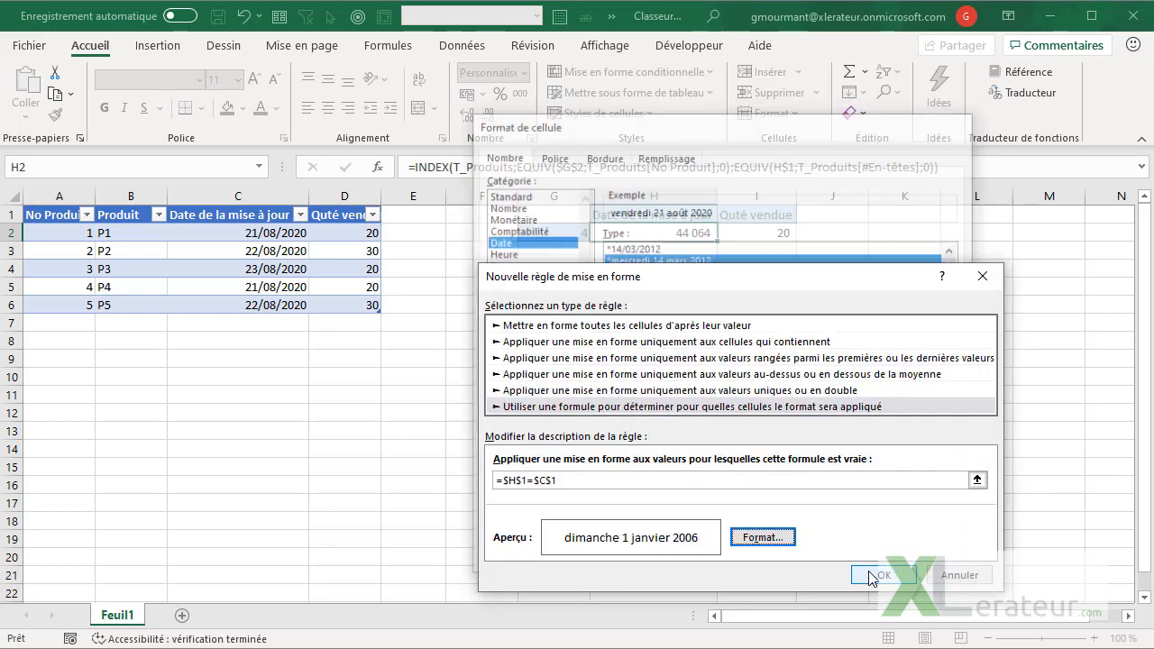
left_click(879, 573)
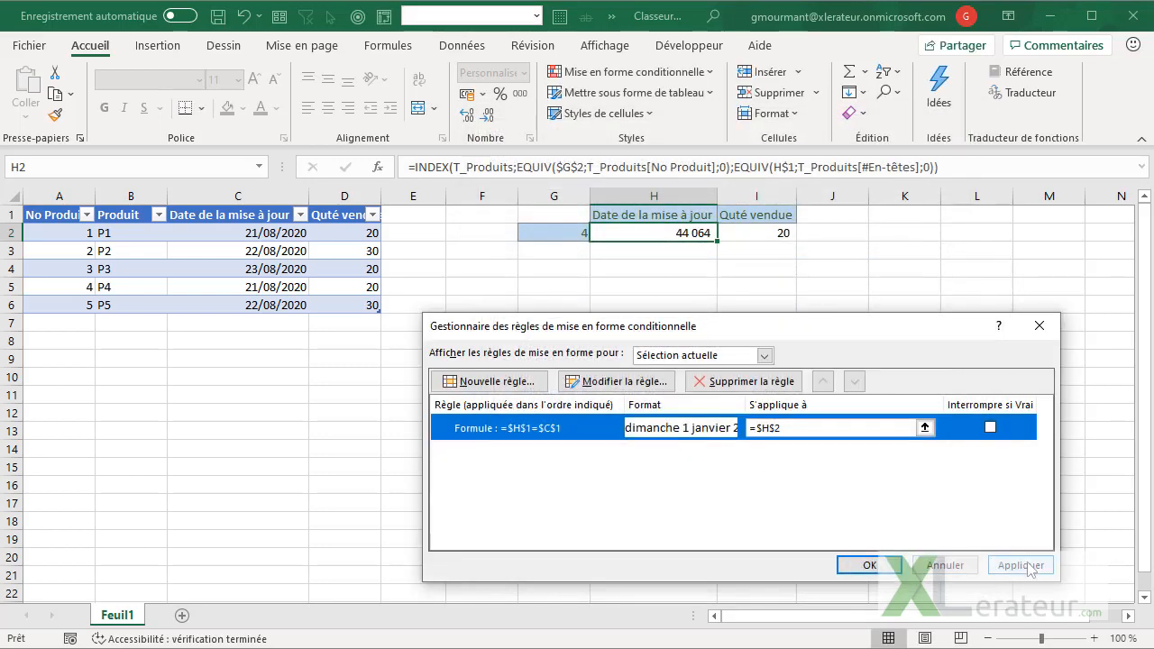
left_click(1028, 565)
left_click(893, 564)
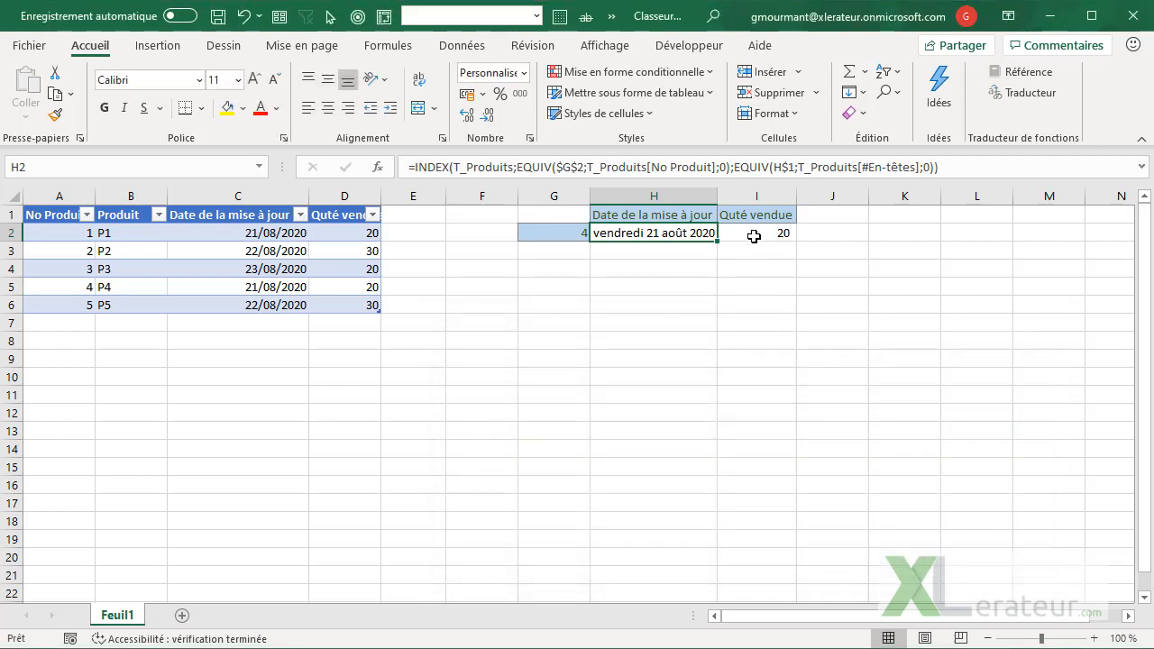
Step: Autofit the width of column H and choose Quté vendue from the drop-down list in H1
double_click(718, 195)
left_click(742, 328)
left_click(695, 219)
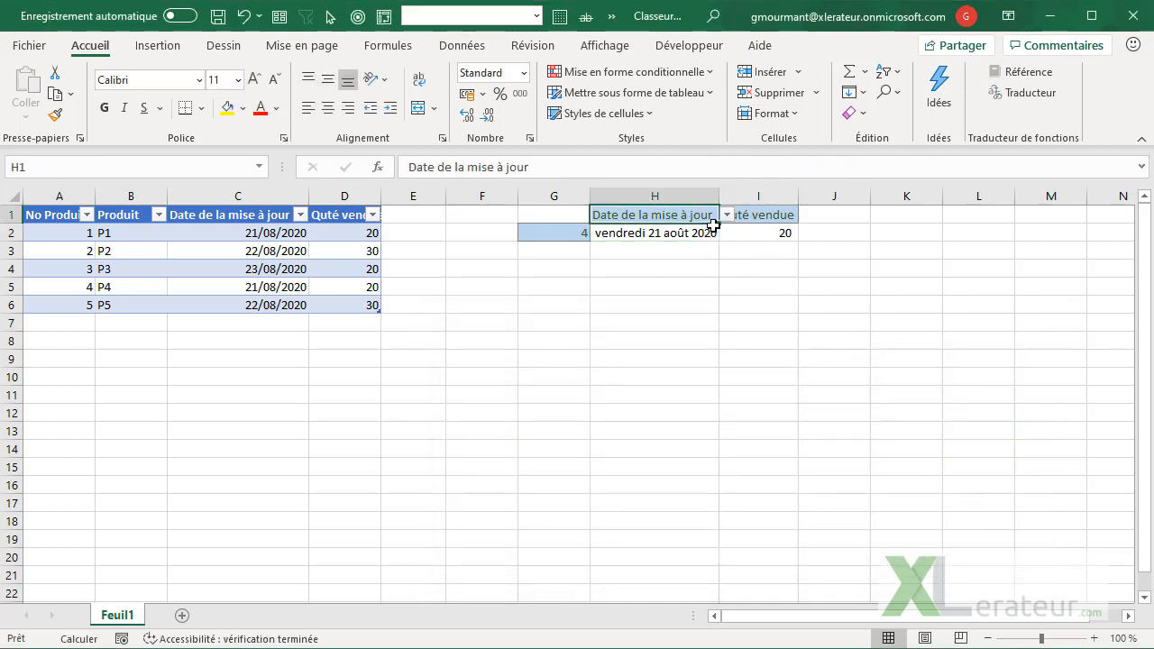
left_click(727, 217)
left_click(659, 268)
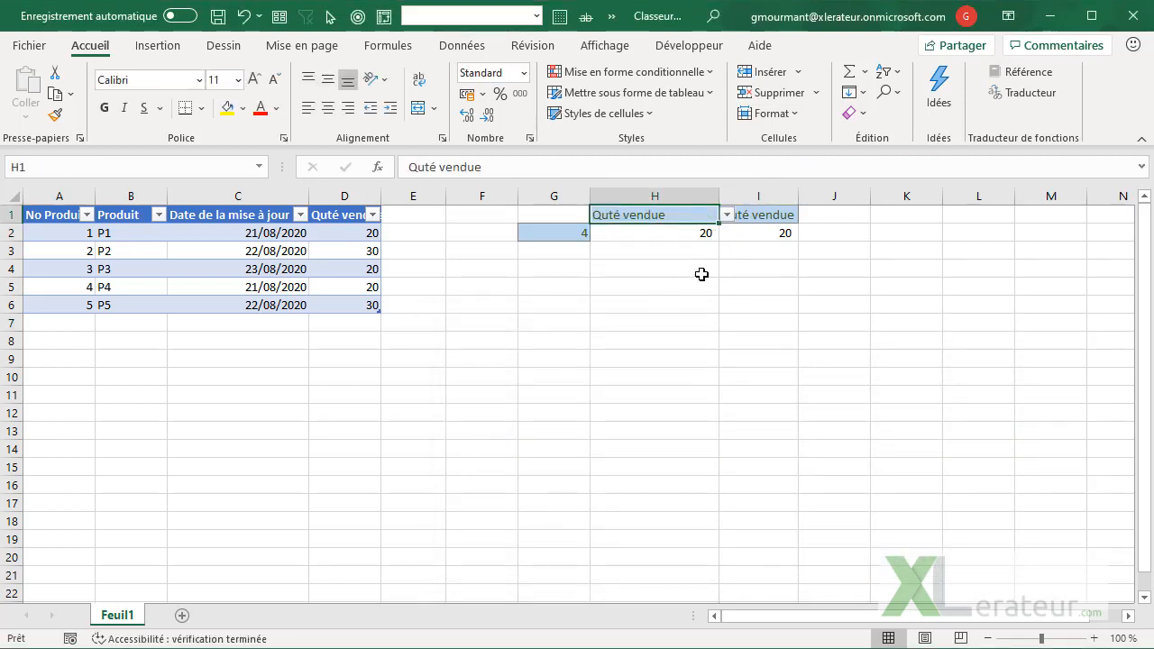
Step: Extend the existing conditional formatting rule's applies-to range to =$H$2:$I$2
left_click(705, 236)
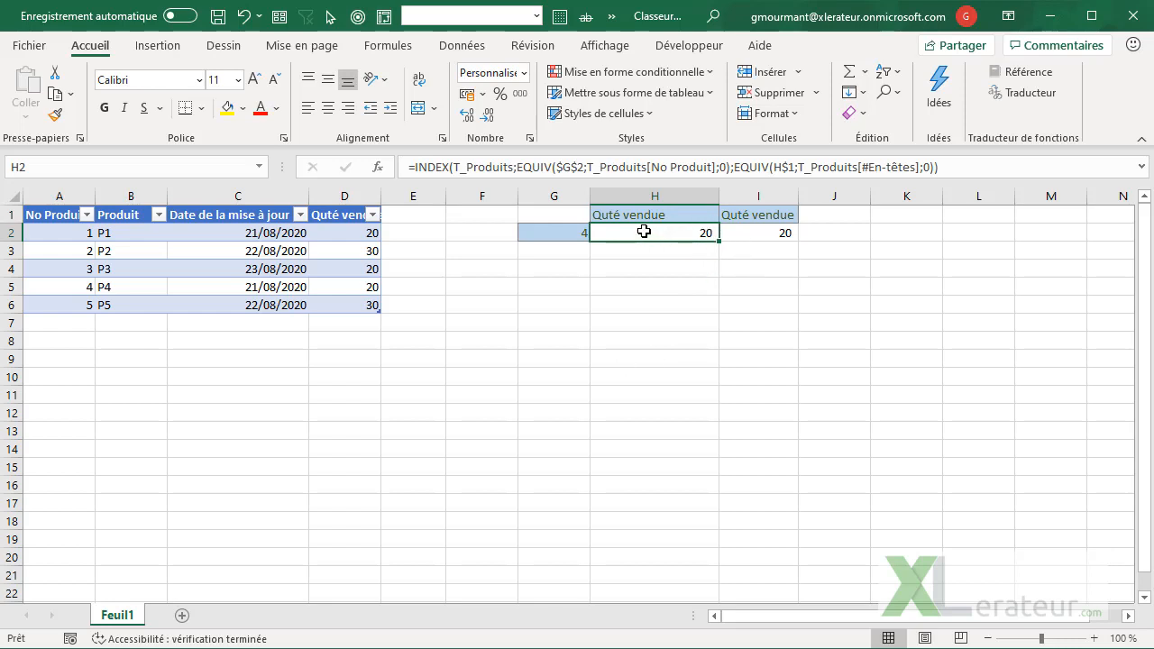
left_click_drag(643, 231, 742, 230)
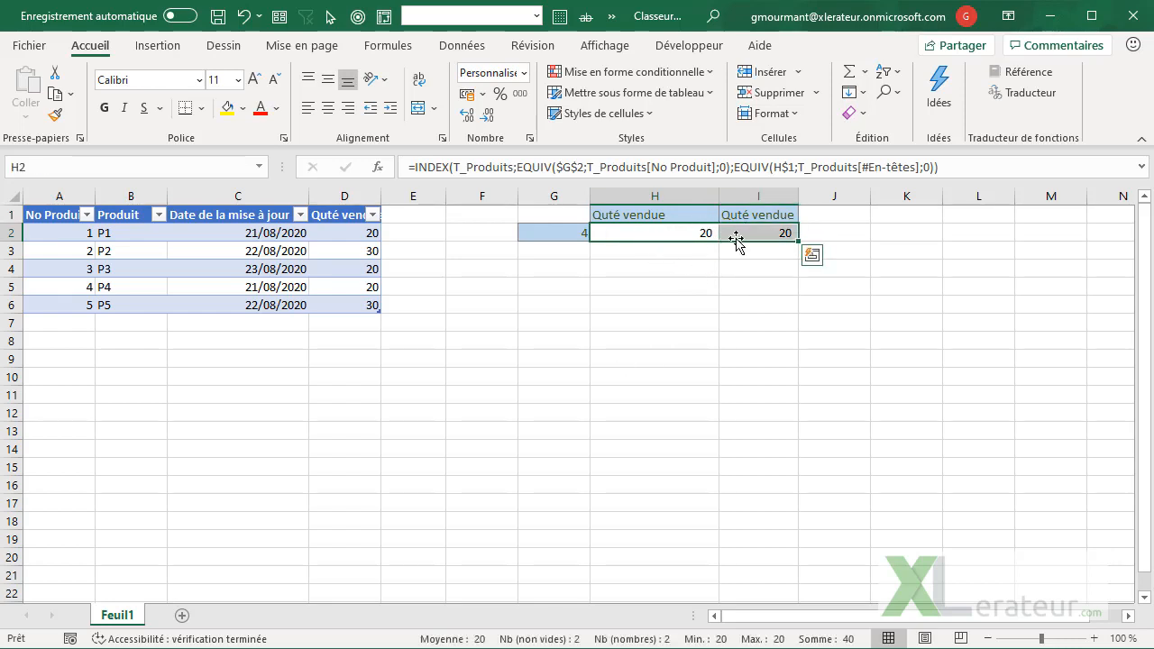
left_click(670, 71)
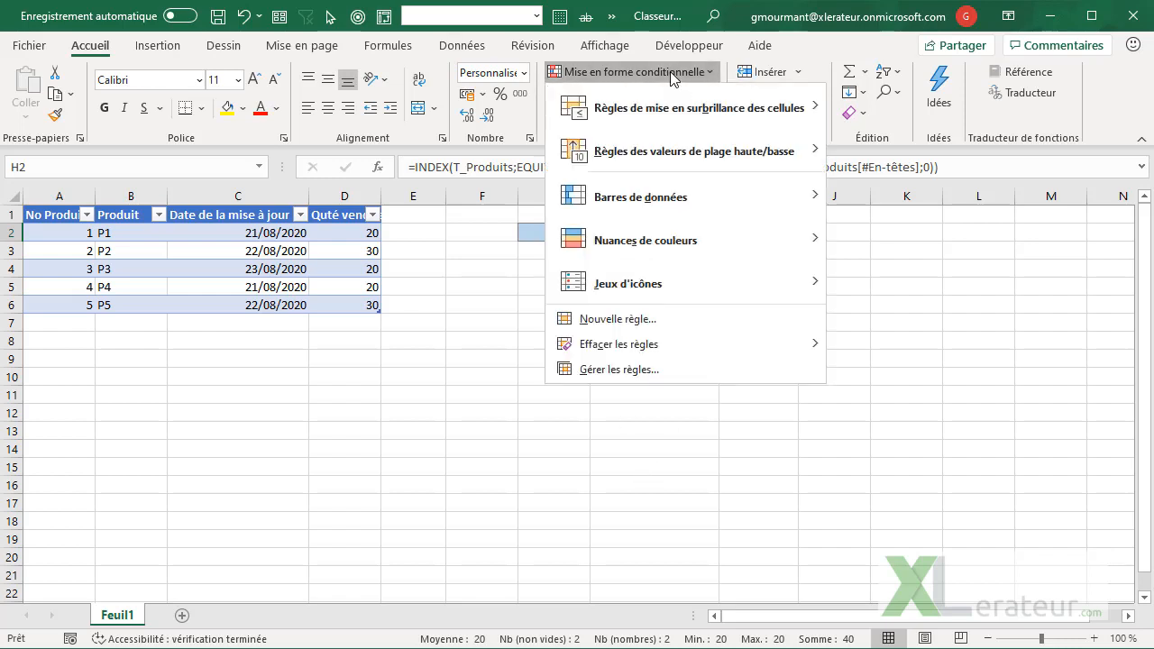
left_click(644, 370)
left_click_drag(698, 477, 539, 294)
left_click(641, 386)
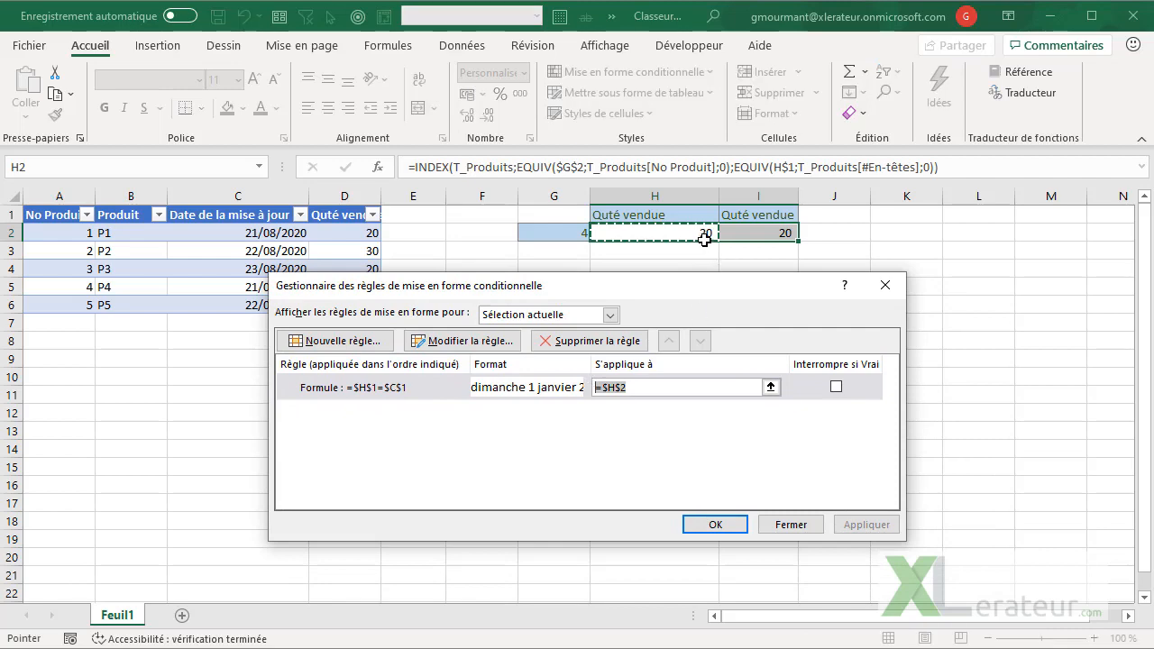
left_click_drag(705, 234, 734, 235)
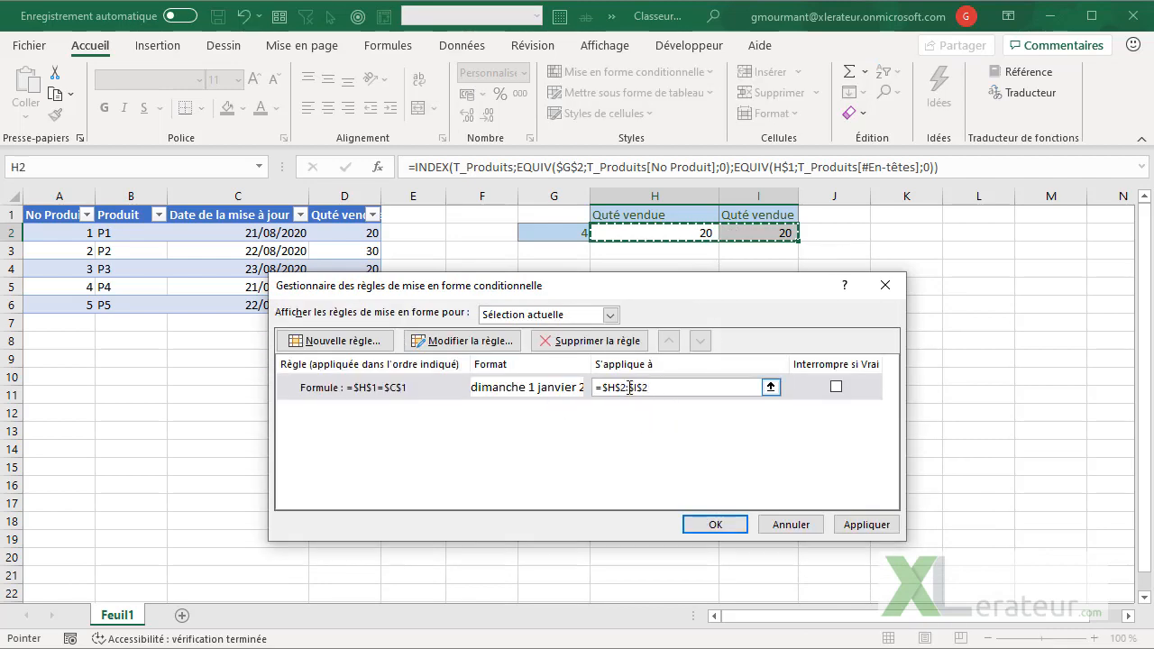
Step: Change the rule's formula to =H$1=$C$1 so the column reference is relative, and save the rule
double_click(389, 387)
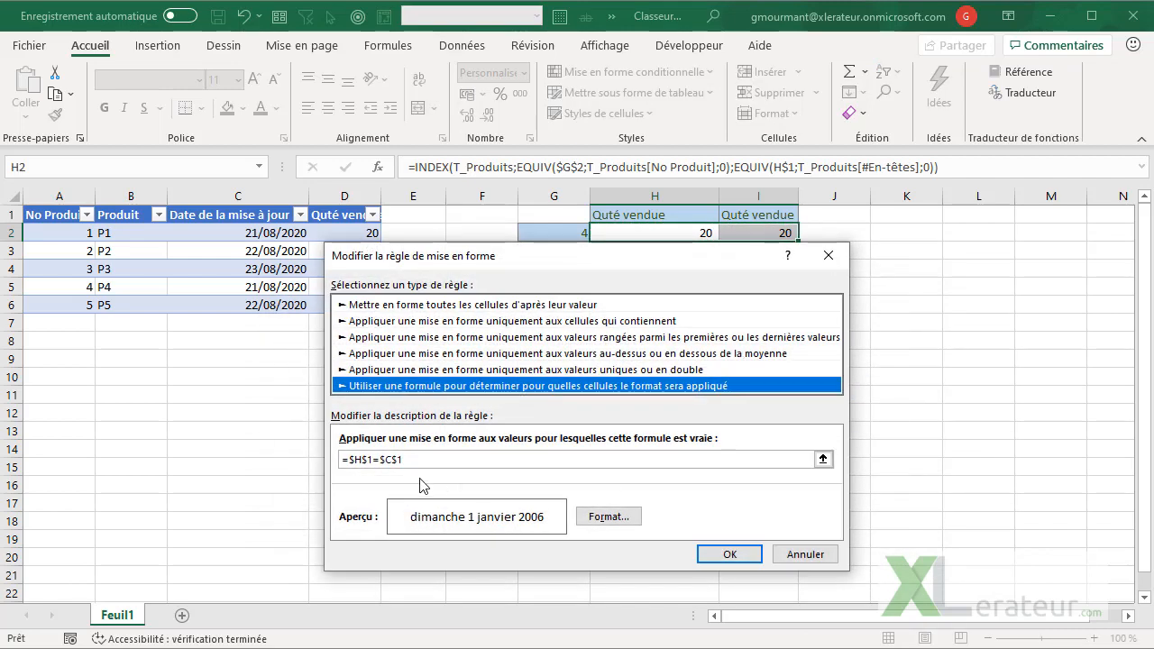
left_click_drag(546, 264, 679, 277)
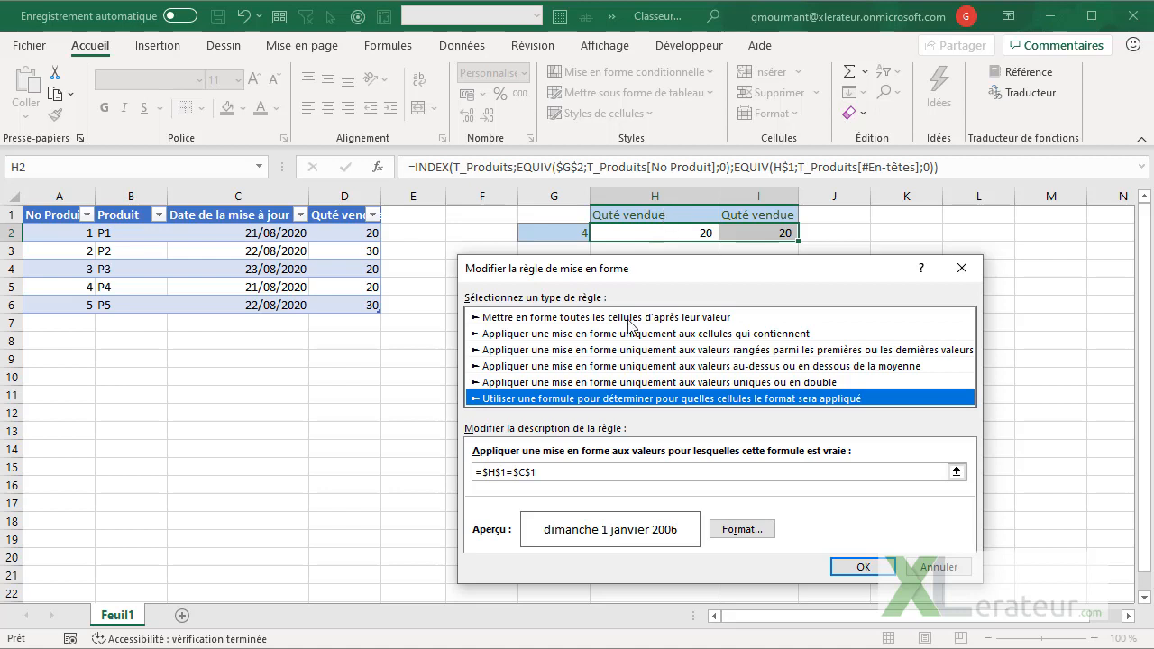
left_click(487, 471)
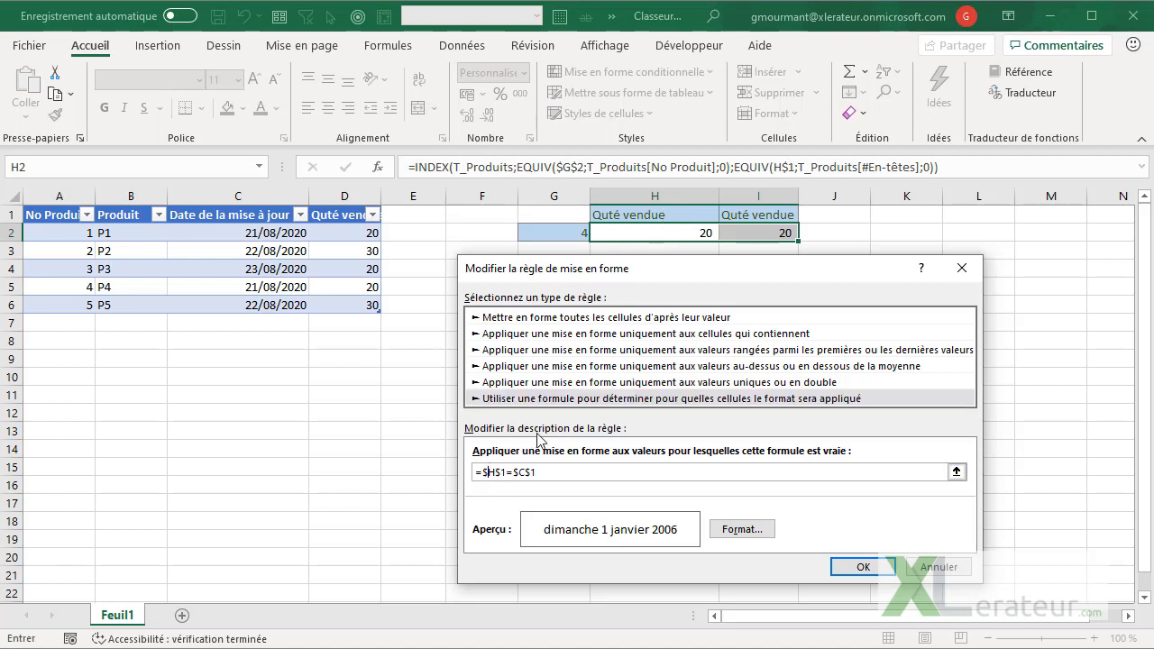
key("BackSpace")
left_click(847, 568)
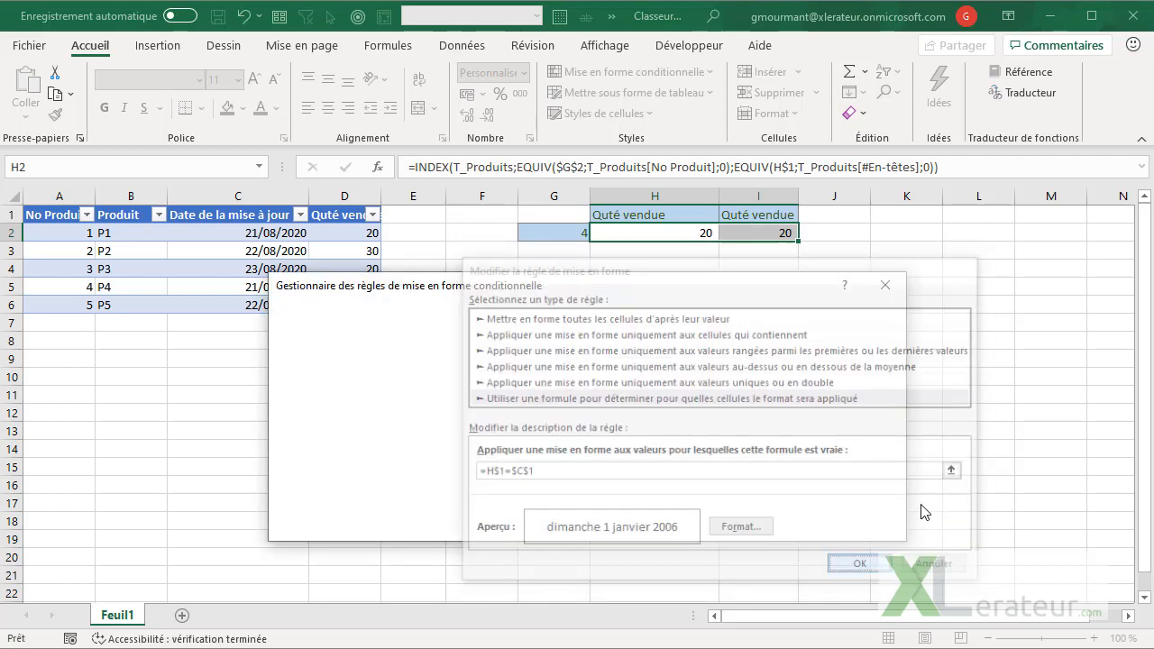
left_click(707, 521)
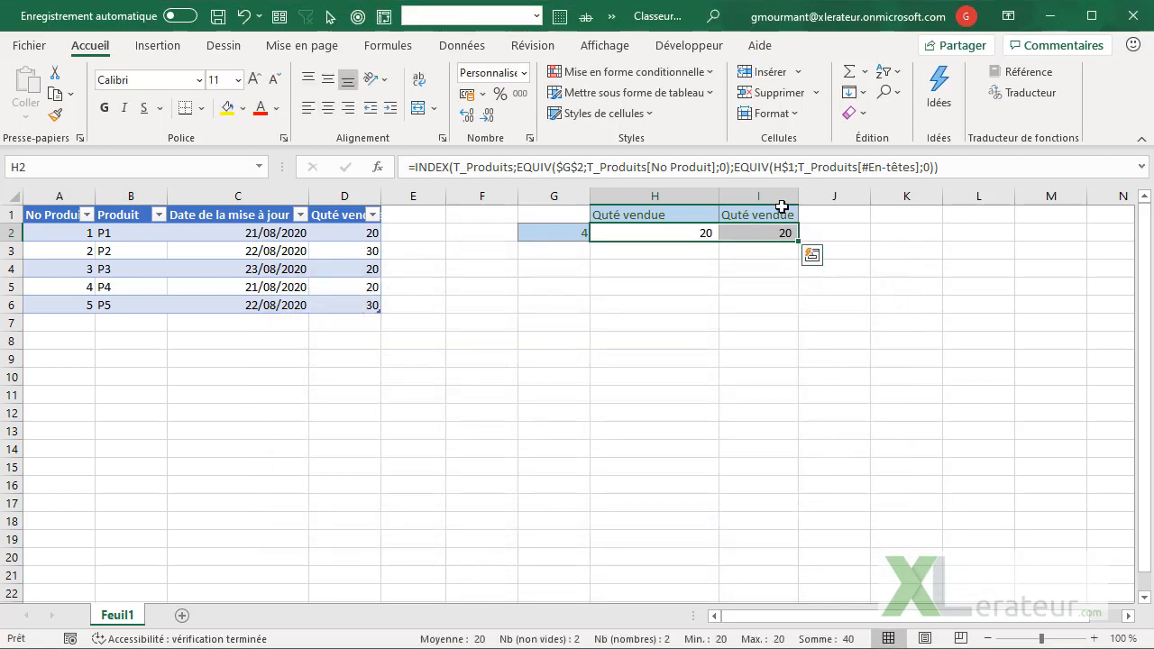
Step: Choose Date de la mise à jour from the drop-down list in I1 and autofit the width of column I
left_click(788, 216)
left_click(807, 217)
left_click(748, 254)
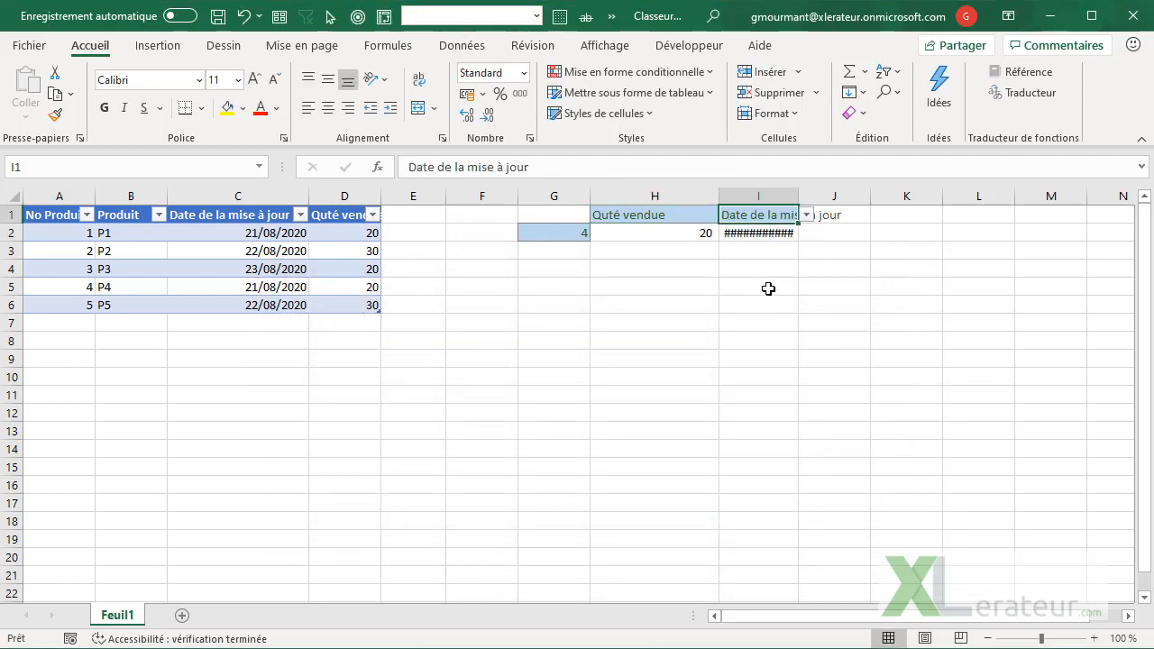
double_click(801, 197)
left_click(707, 216)
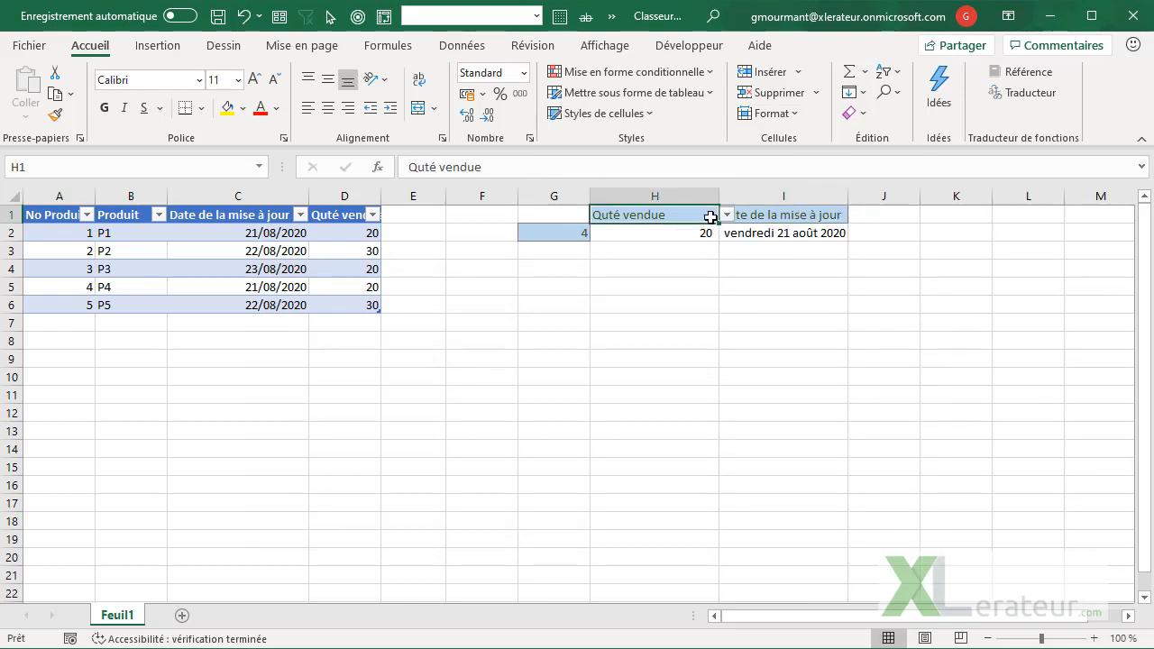
Step: Switch the H1 drop-down to Date de la mise à jour and back to Quté vendue to test the conditional format
left_click(711, 215)
left_click(726, 252)
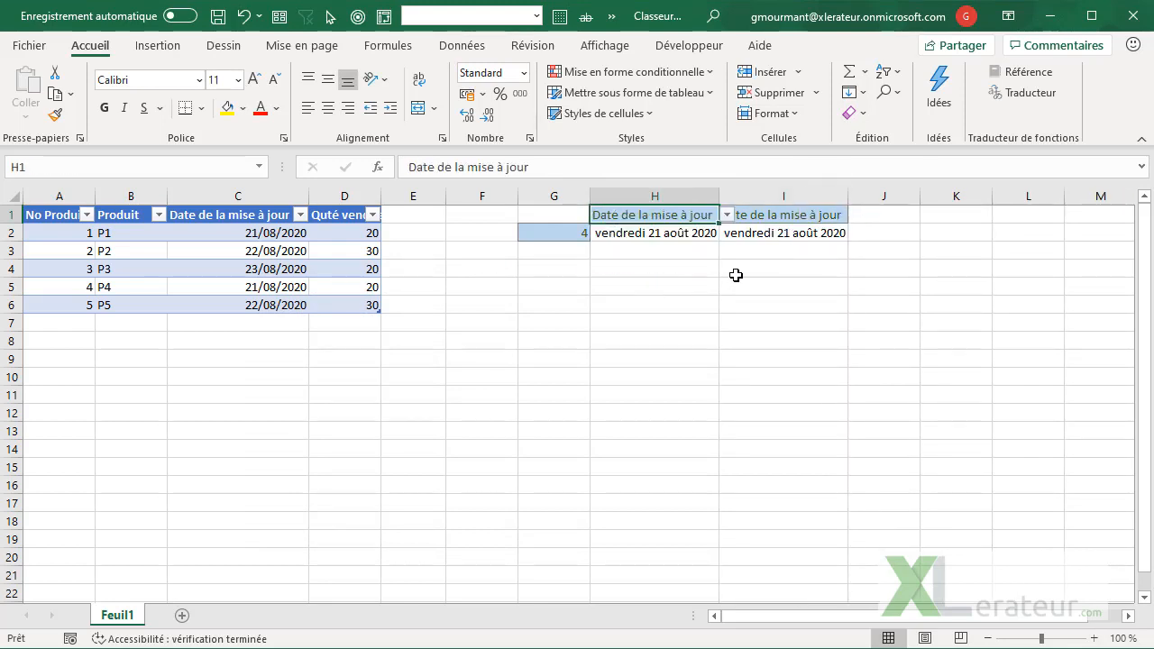
left_click(726, 216)
left_click(664, 263)
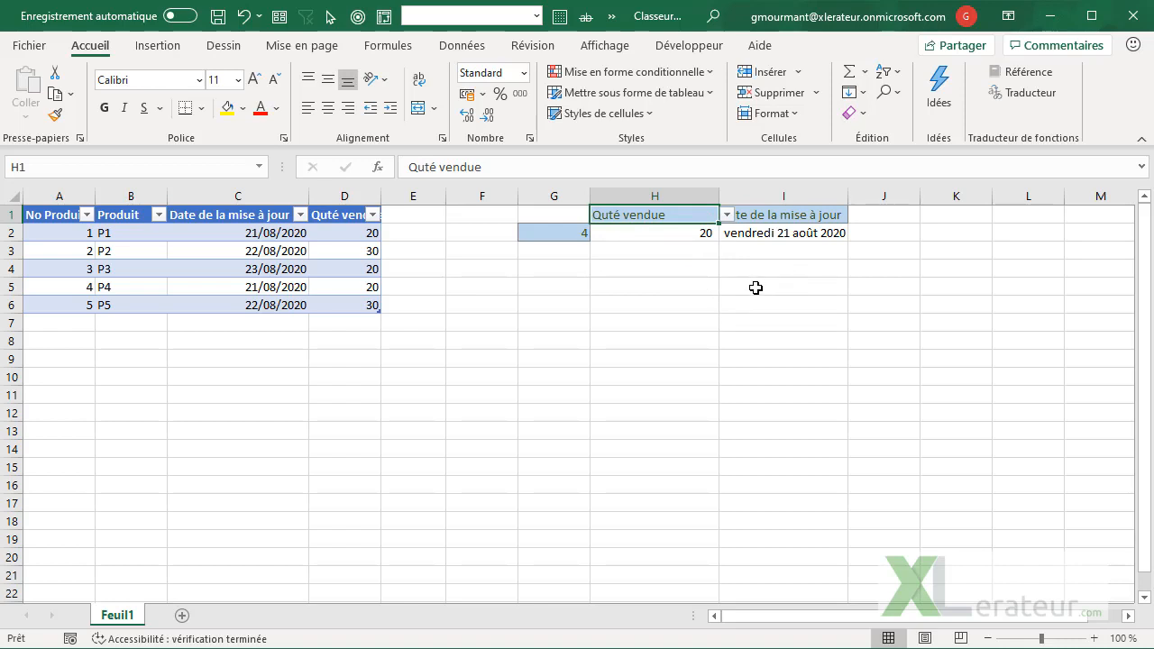
Step: Insert a table column before Quté vendue and name its header Date de création du produit
left_click(339, 196)
right_click(338, 195)
left_click(401, 341)
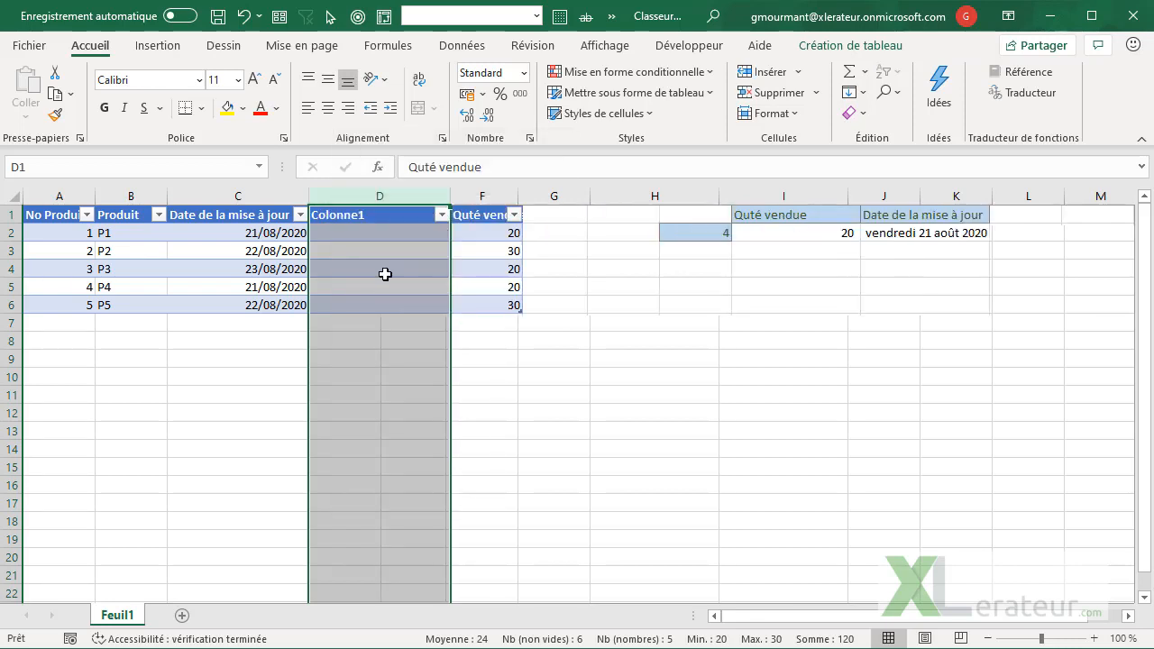
left_click(362, 219)
type("Daz")
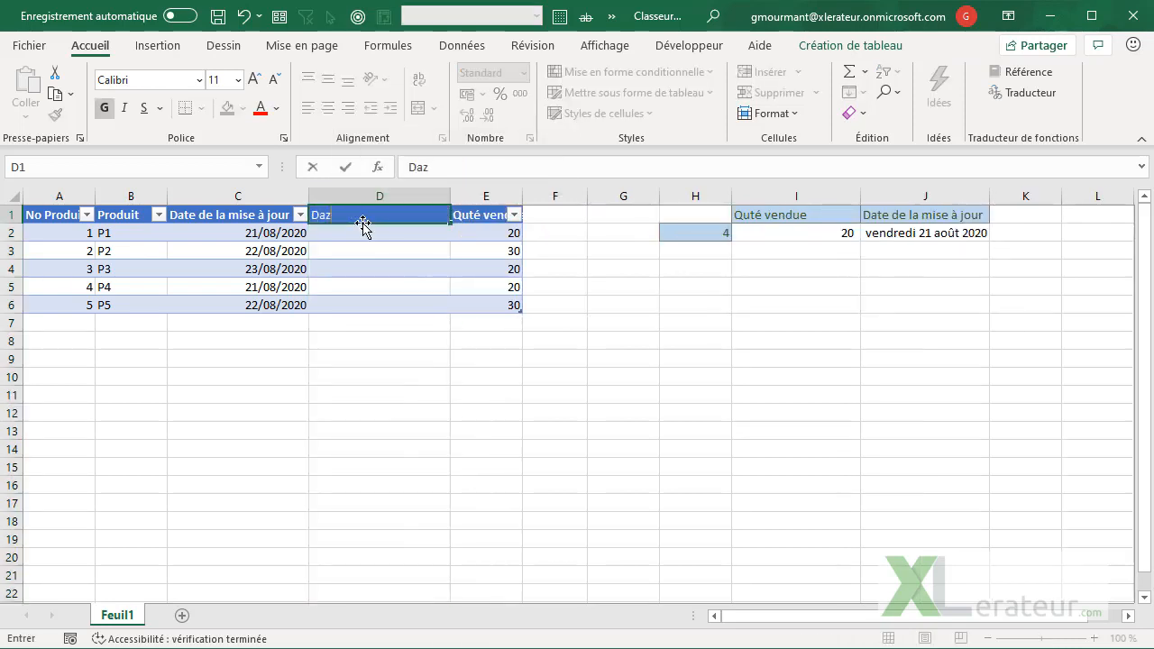
key("BackSpace")
type("te de créa")
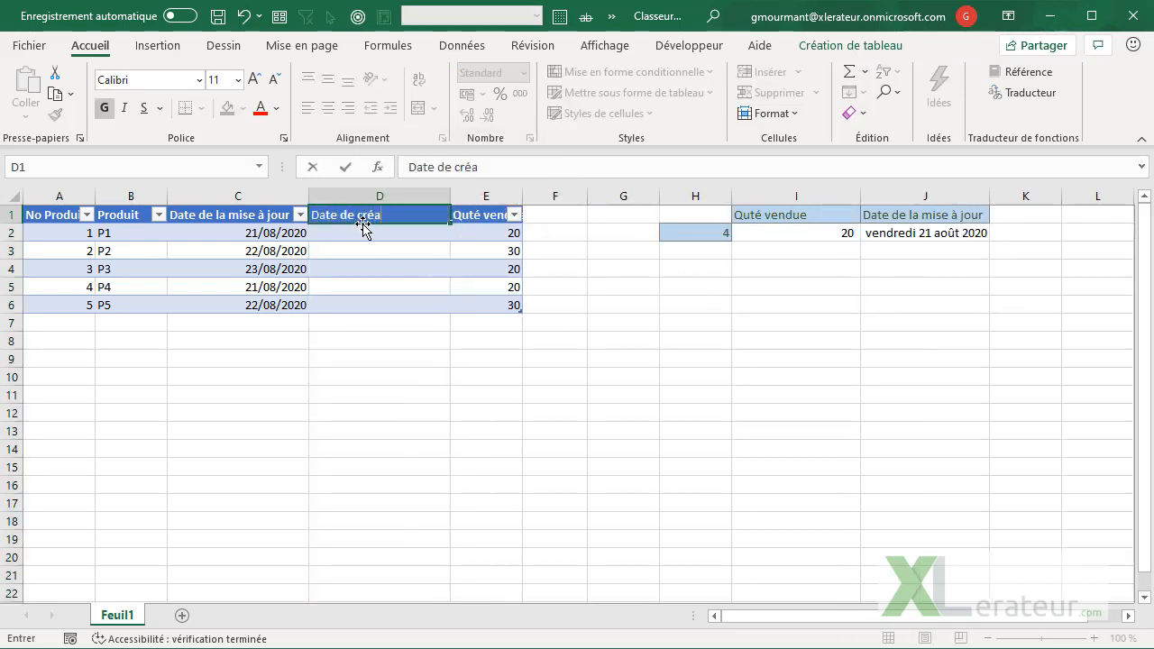
type("tion du produit")
key("Return")
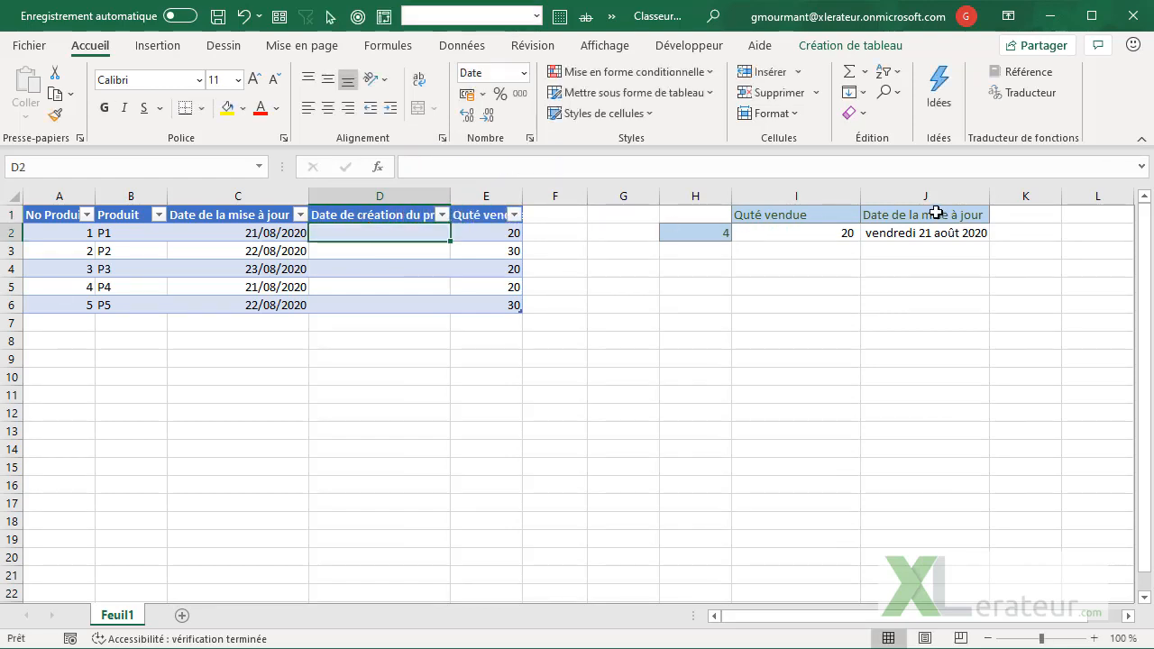
Step: Choose Date de création du produit from the drop-down list in I1
left_click(831, 214)
left_click(867, 215)
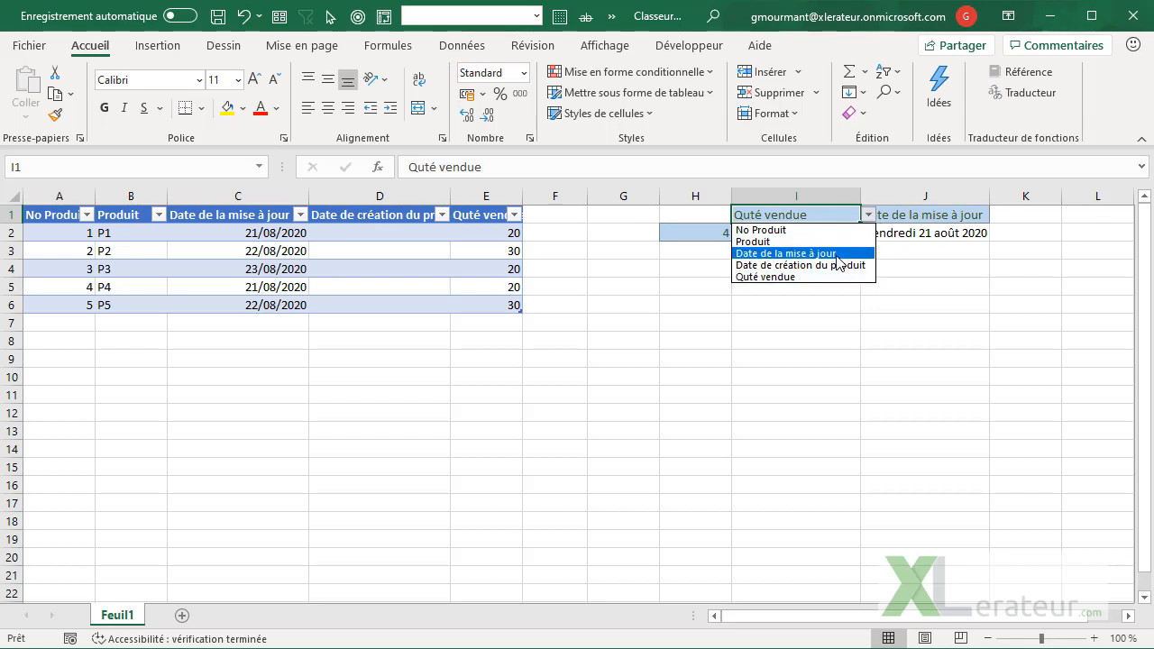
left_click(829, 255)
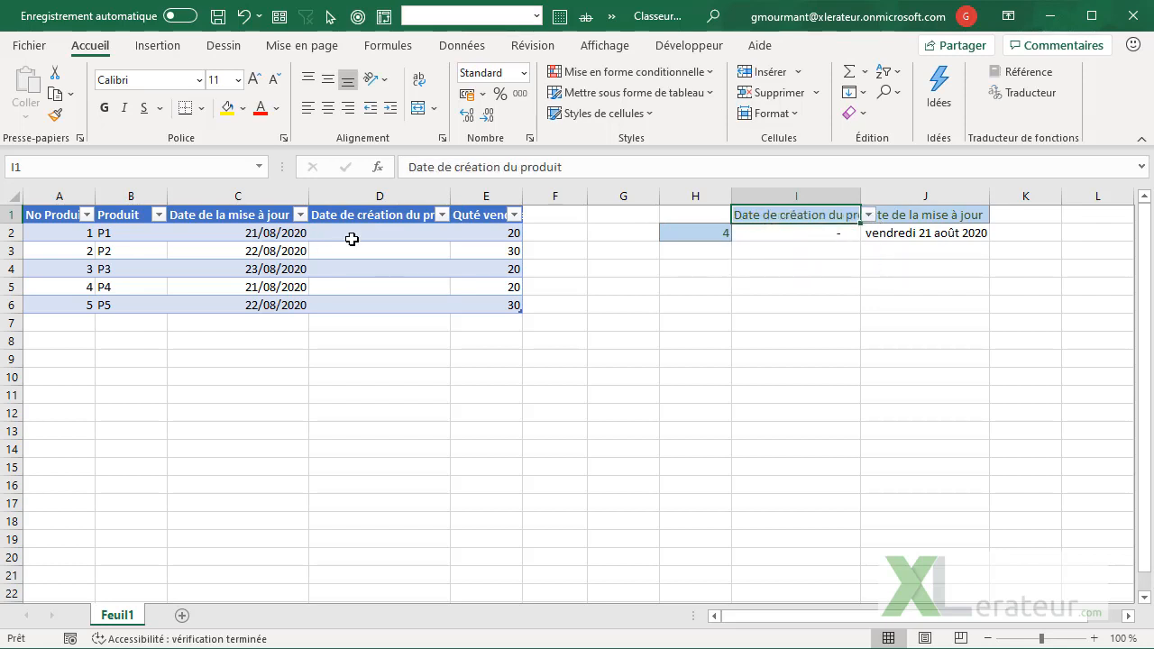
Step: Enter the current date, 20/08/2020, in D2 and fill it down to D6
left_click(364, 234)
key("ctrl+semicolon")
key("ctrl+Return")
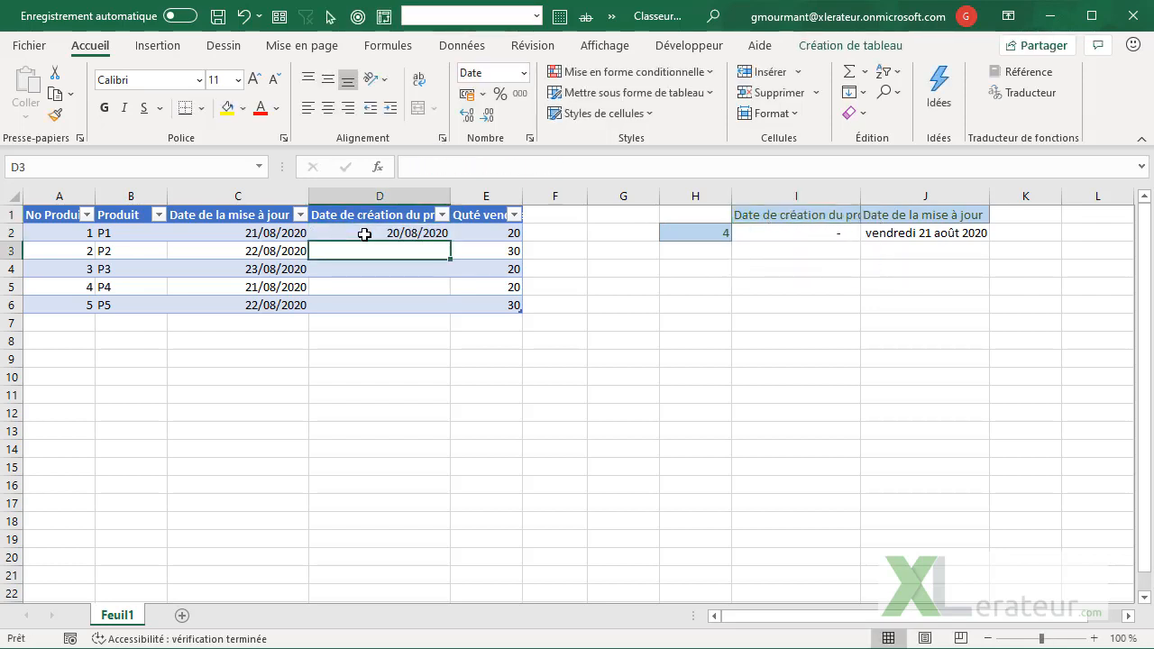
left_click_drag(363, 235, 361, 297)
key("ctrl+b")
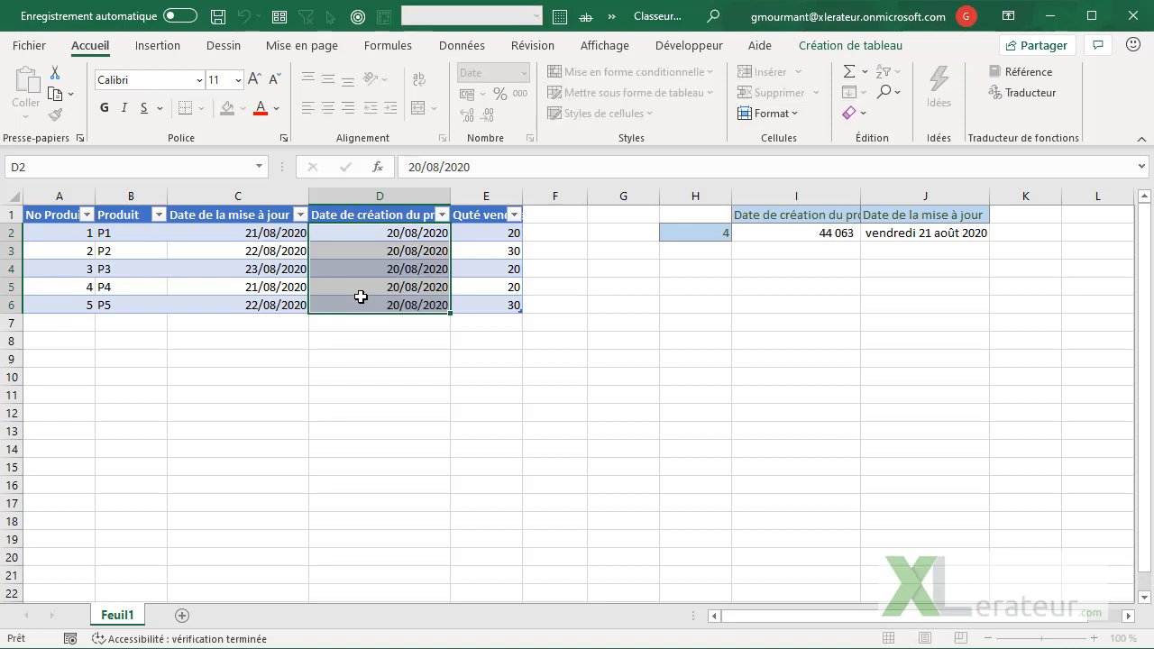
Step: Open the conditional formatting rule of I2:J2 for editing and wrap its condition I$1=$C$1 in an OU function
left_click(893, 326)
left_click(818, 233)
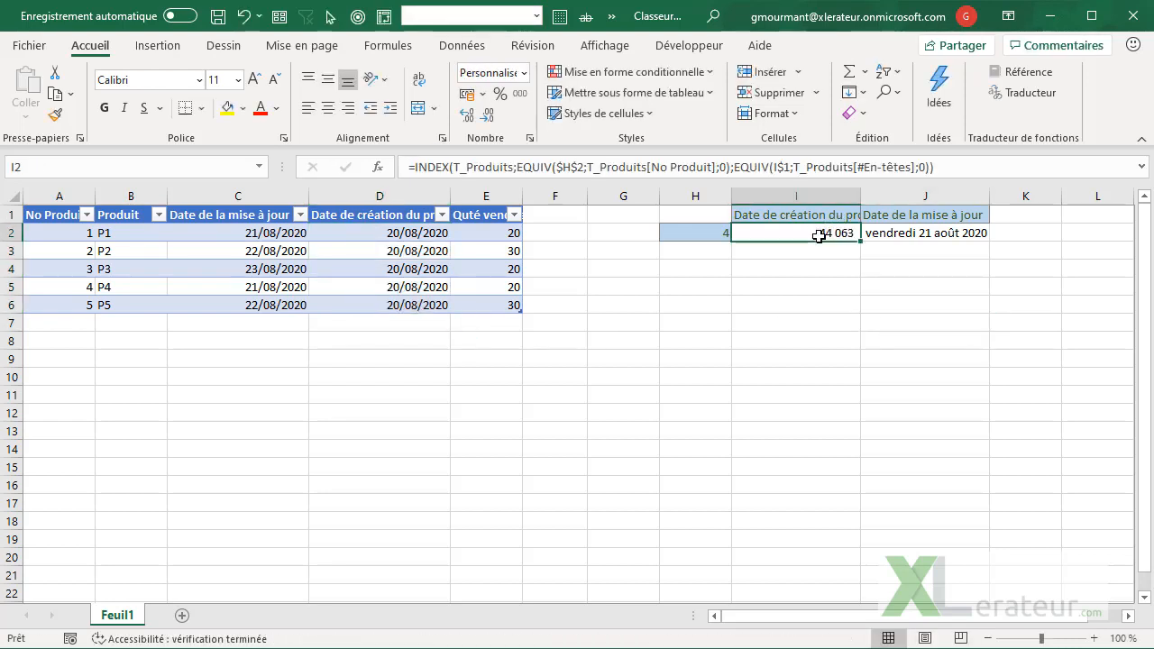
left_click_drag(817, 235, 912, 234)
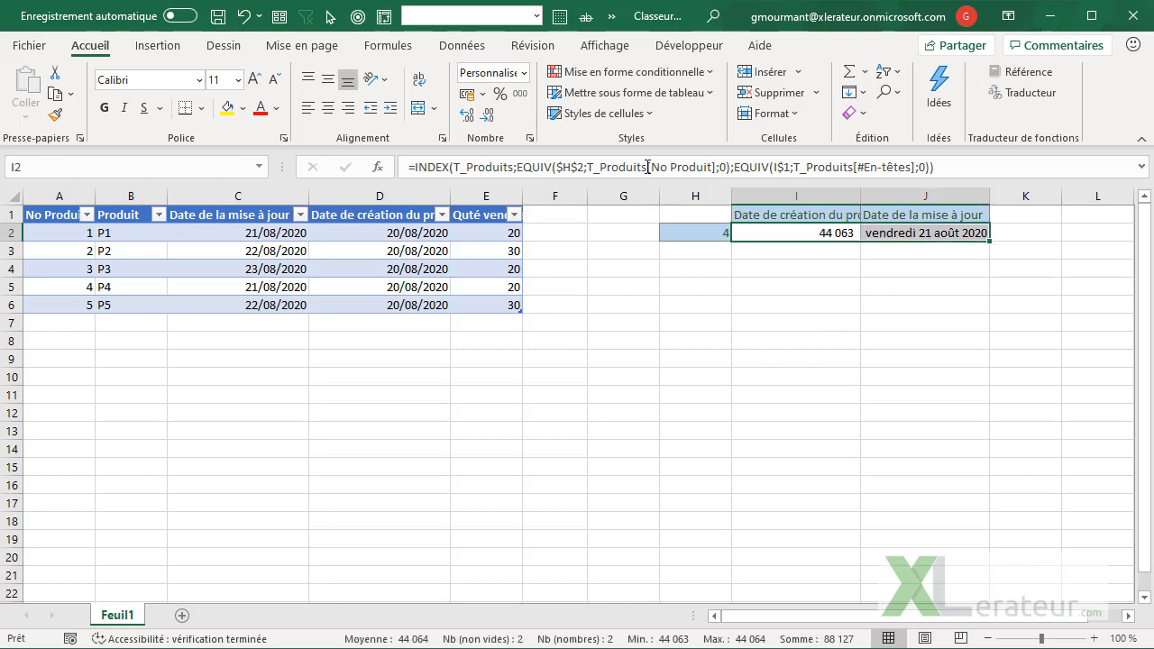
left_click(655, 73)
left_click(656, 364)
double_click(365, 388)
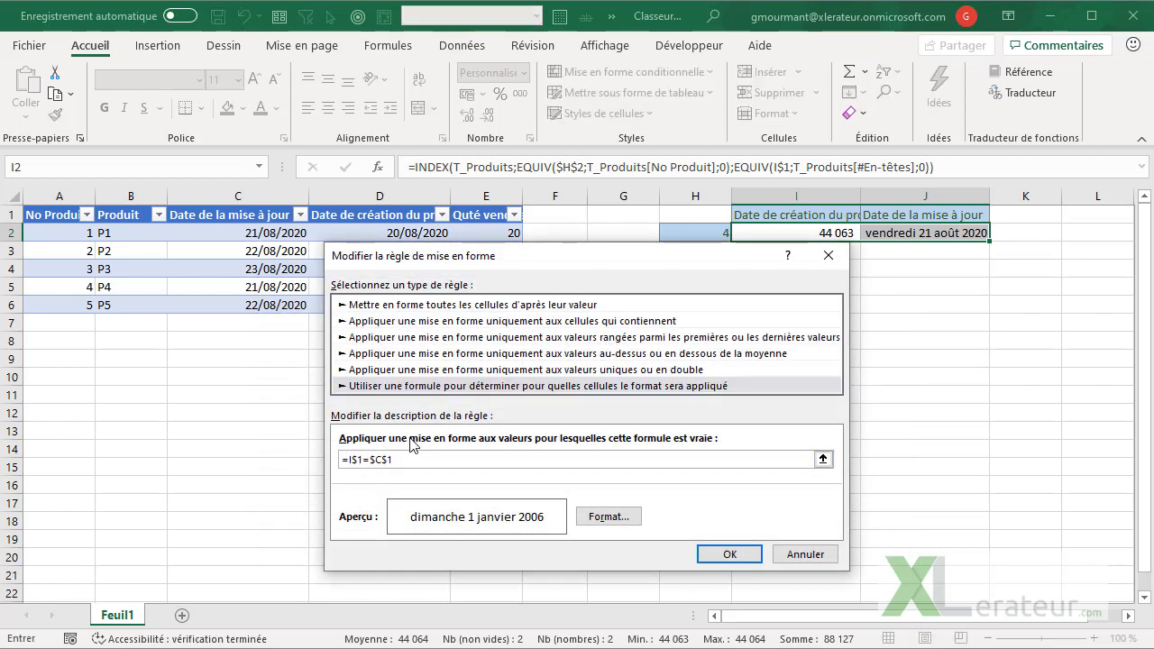
type("ou(")
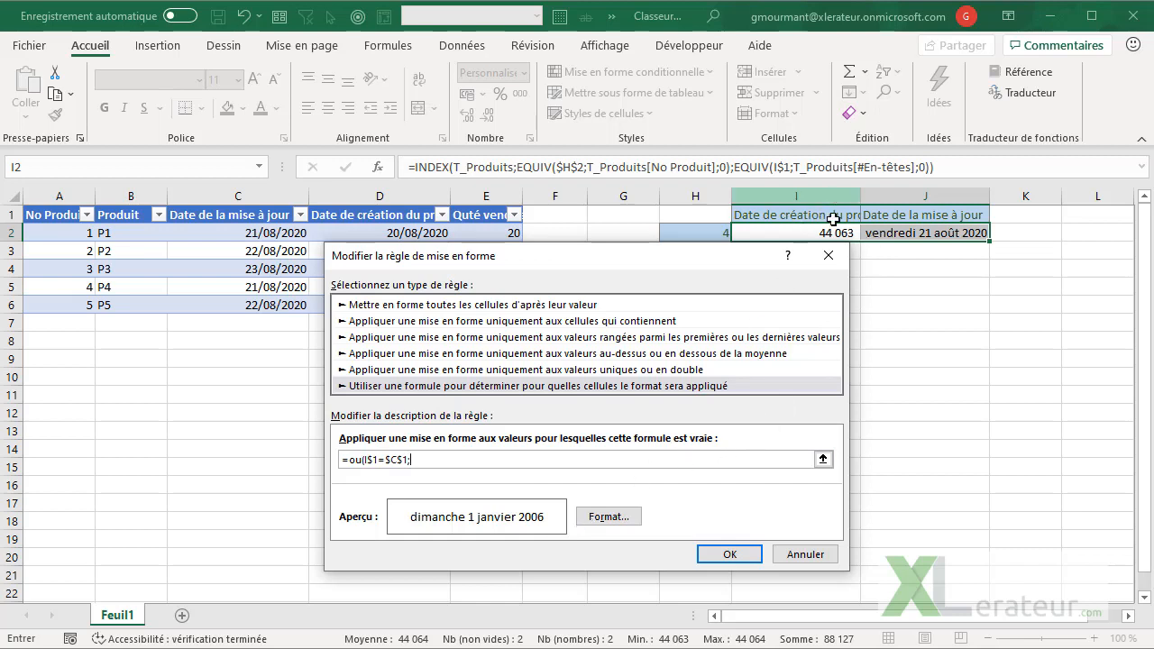
type(";")
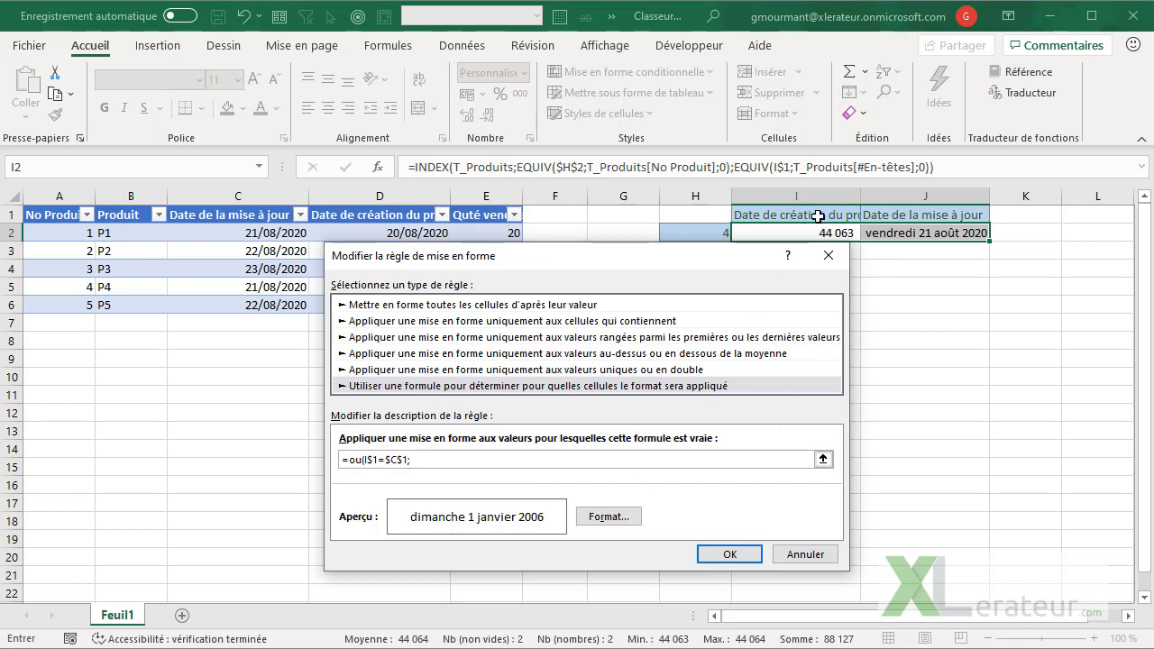
Step: Add I$1=$D$1 as the second condition of the rule's OU formula, then save and apply the rule
left_click(817, 216)
key("F4")
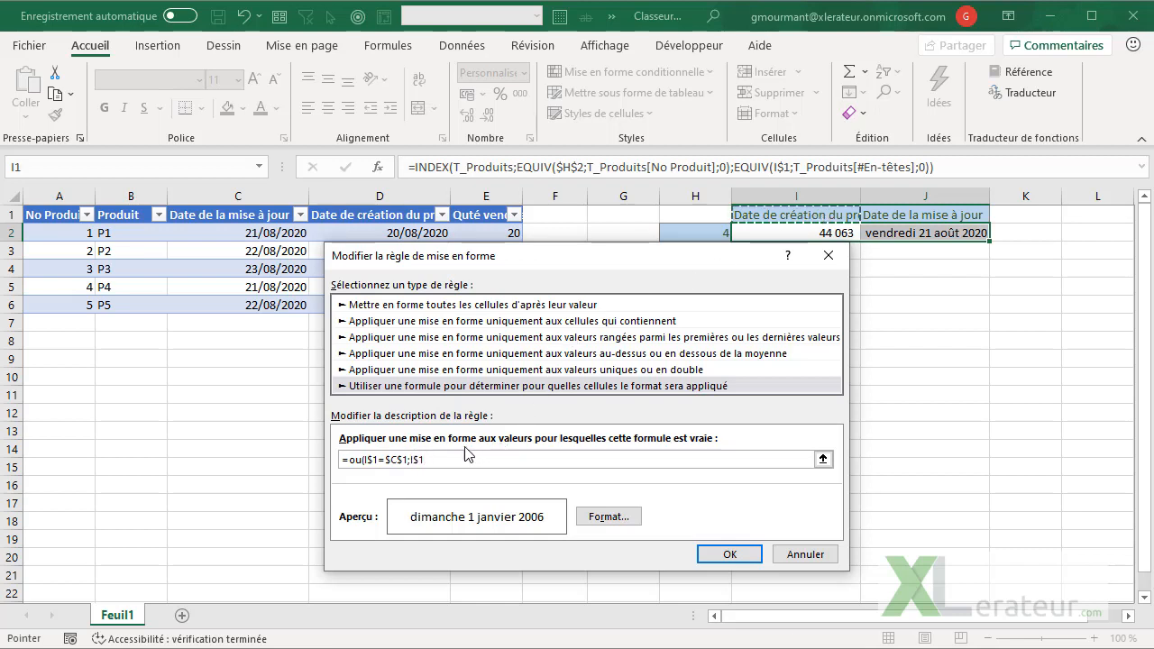
type("=")
left_click(351, 217)
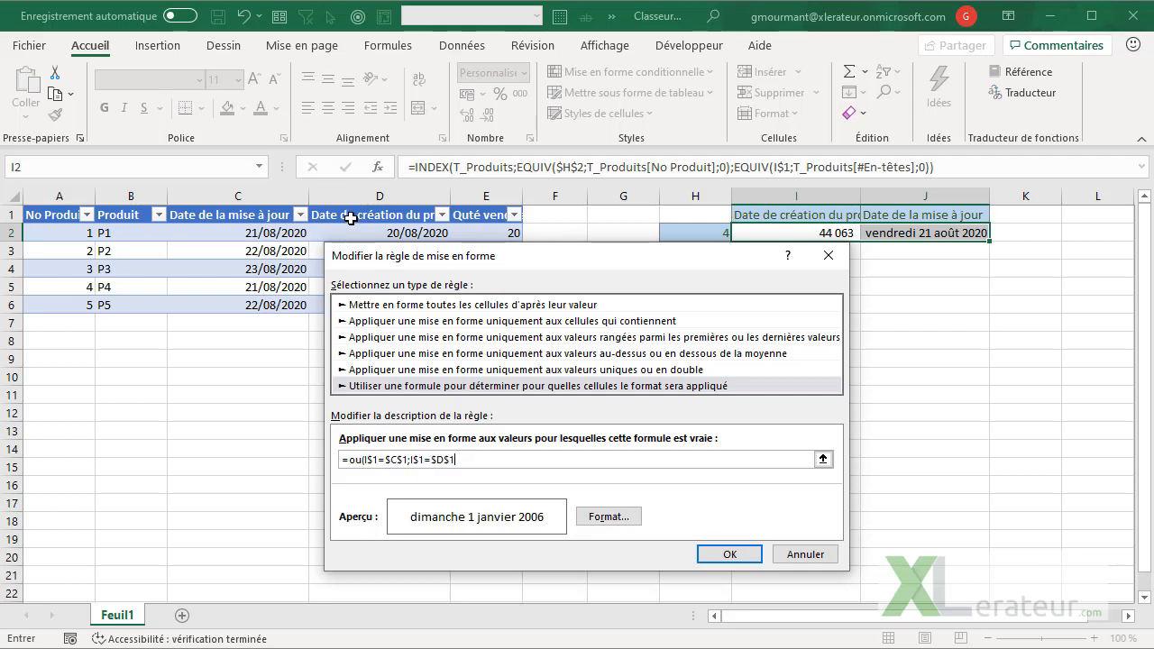
type(")")
left_click(729, 553)
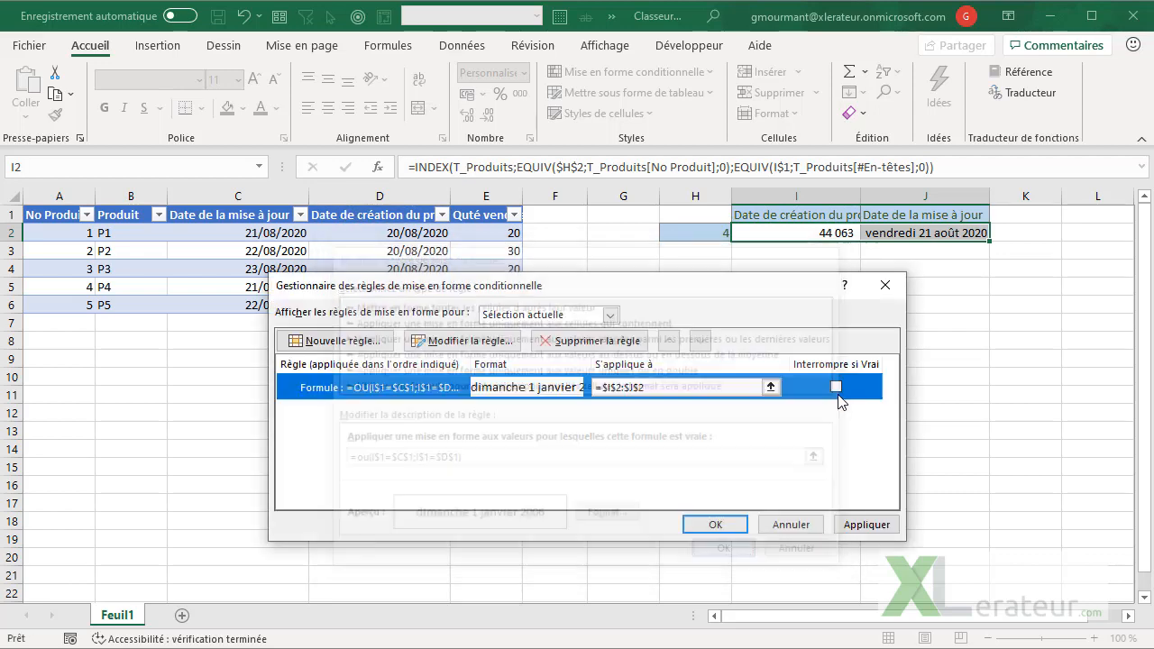
left_click(708, 524)
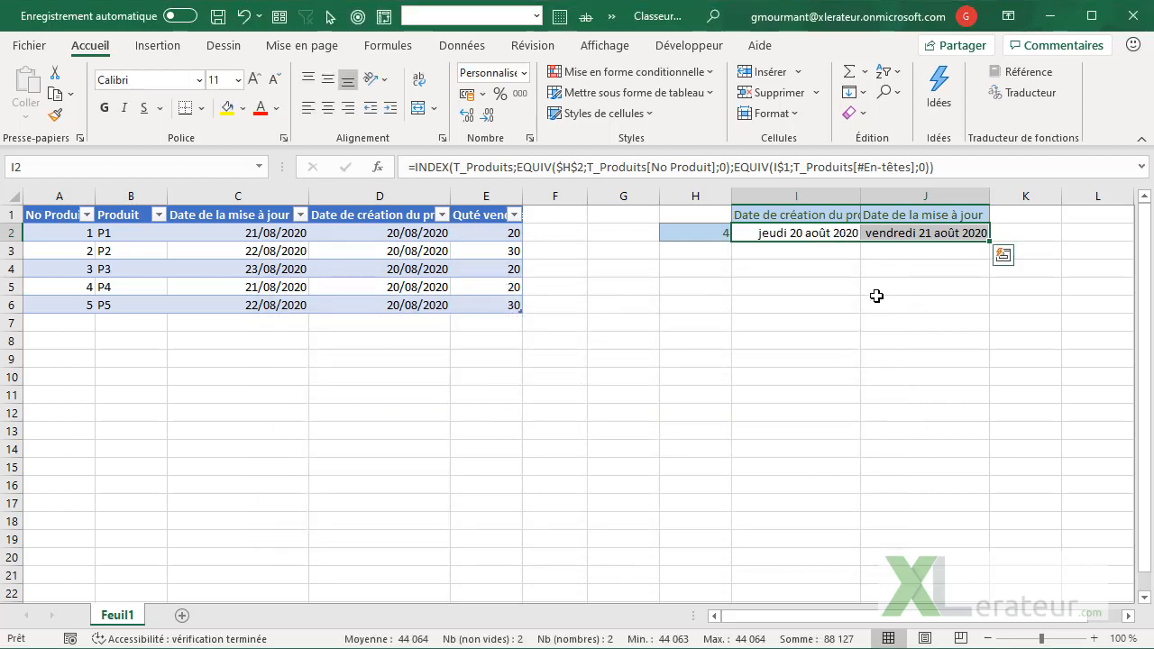
Step: Test the I1 drop-down with Quté vendue and Produit, then set it to Date de la mise à jour
left_click(854, 215)
left_click(871, 217)
left_click(814, 275)
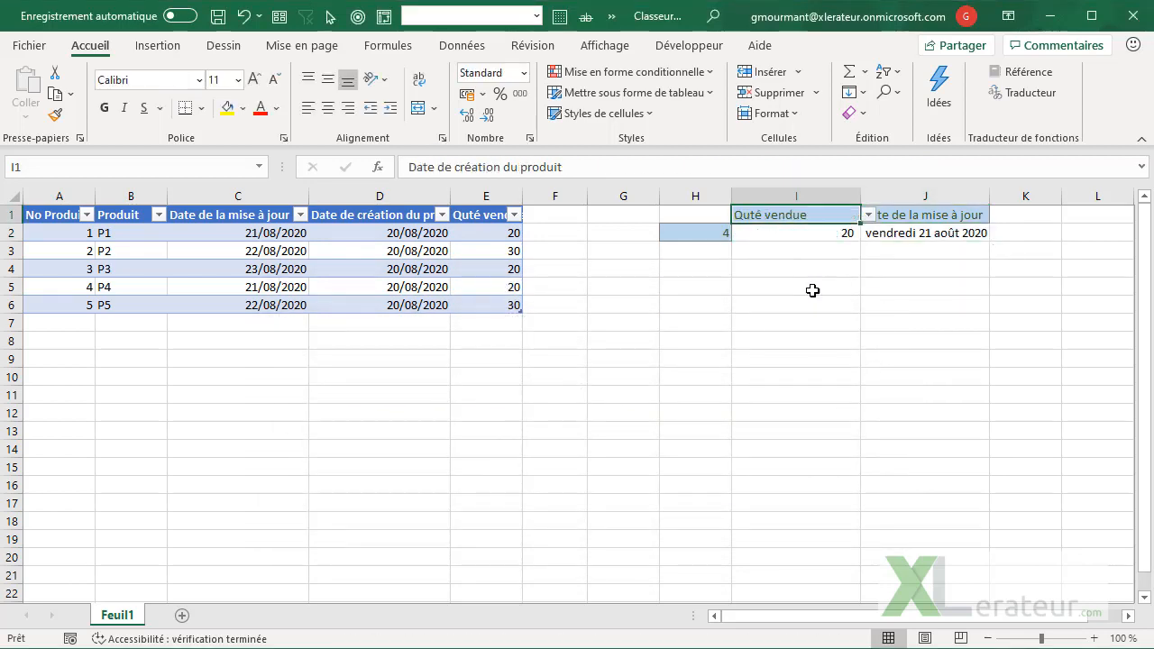
left_click(873, 215)
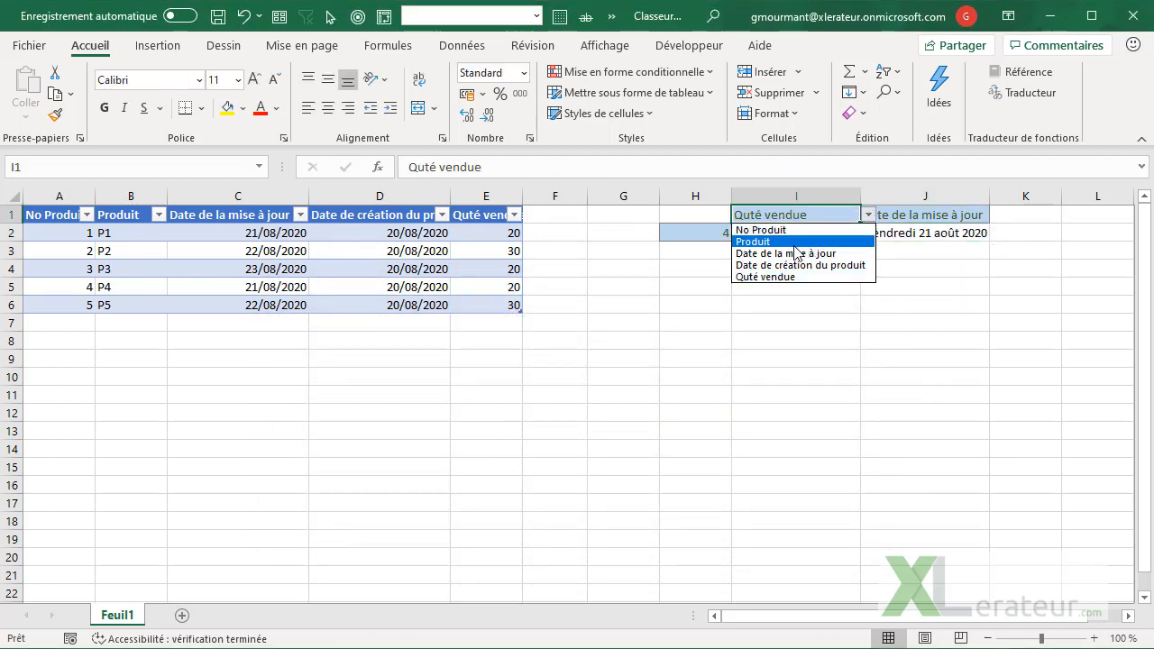
left_click(797, 241)
left_click(868, 216)
left_click(814, 253)
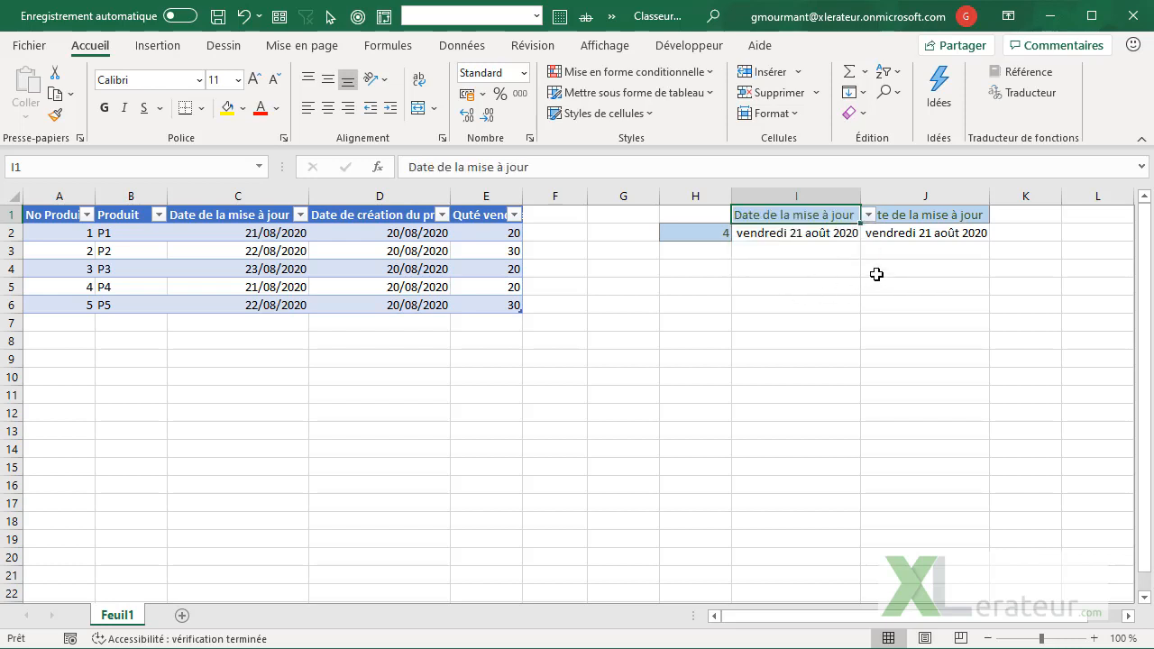
Step: Choose Quté vendue from the drop-down list in J1 and autofit the widths of columns I and J
left_click(954, 218)
left_click(996, 217)
left_click(911, 276)
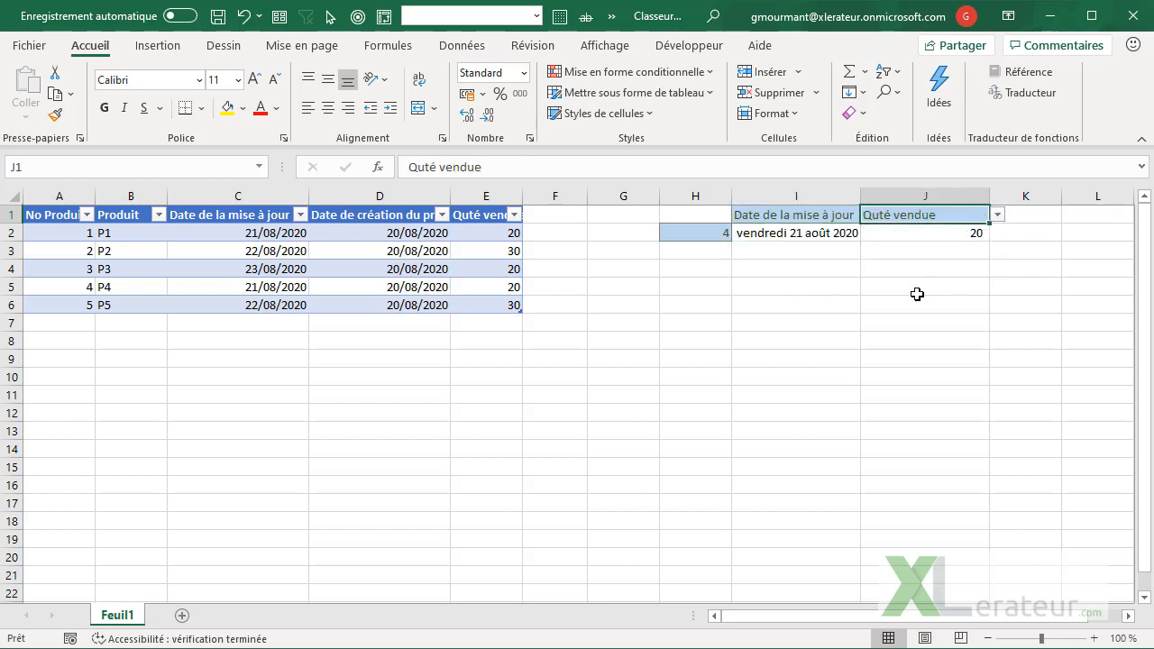
left_click(914, 288)
left_click_drag(821, 190, 928, 198)
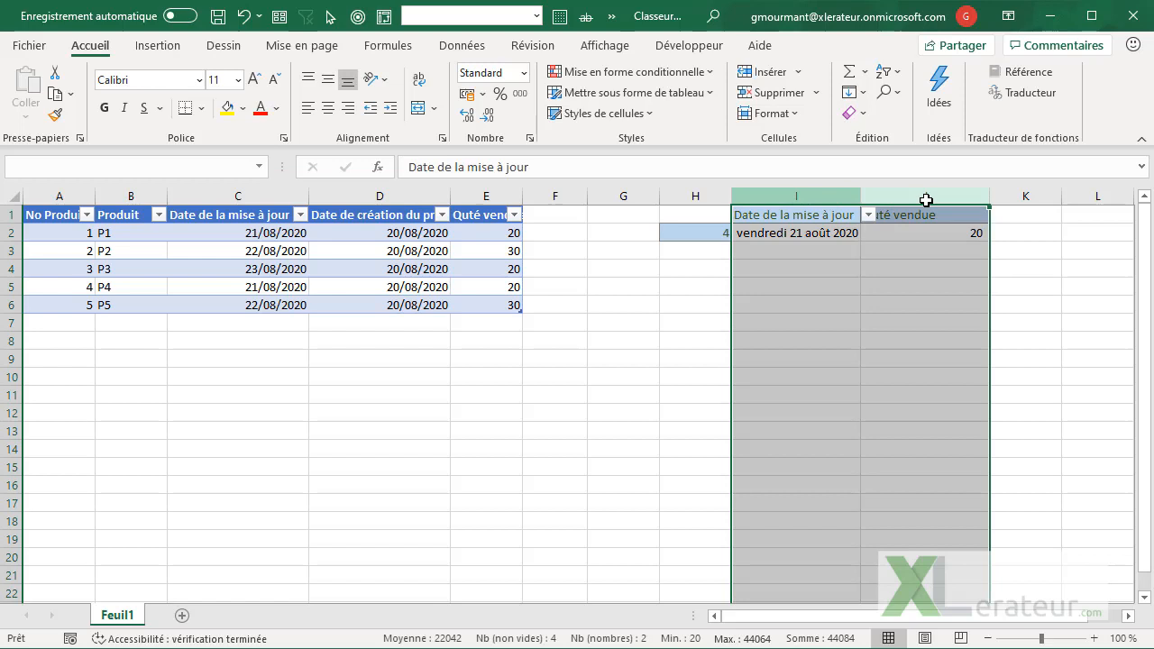
double_click(859, 196)
left_click(817, 303)
left_click(814, 215)
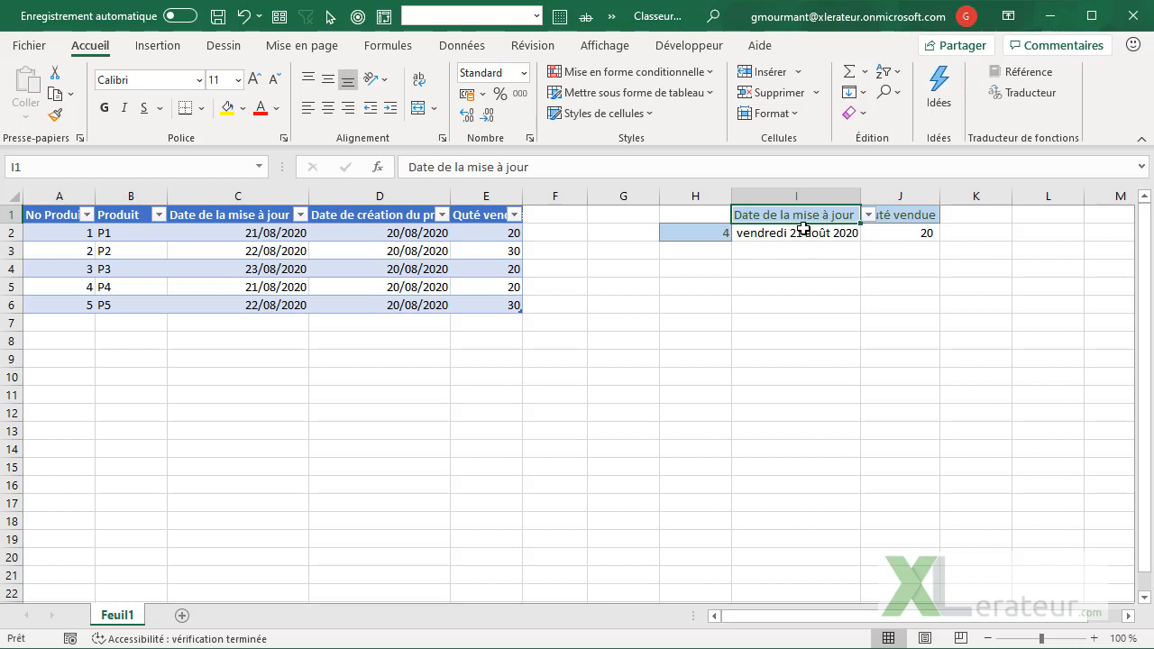
left_click(798, 229)
left_click_drag(272, 237, 244, 305)
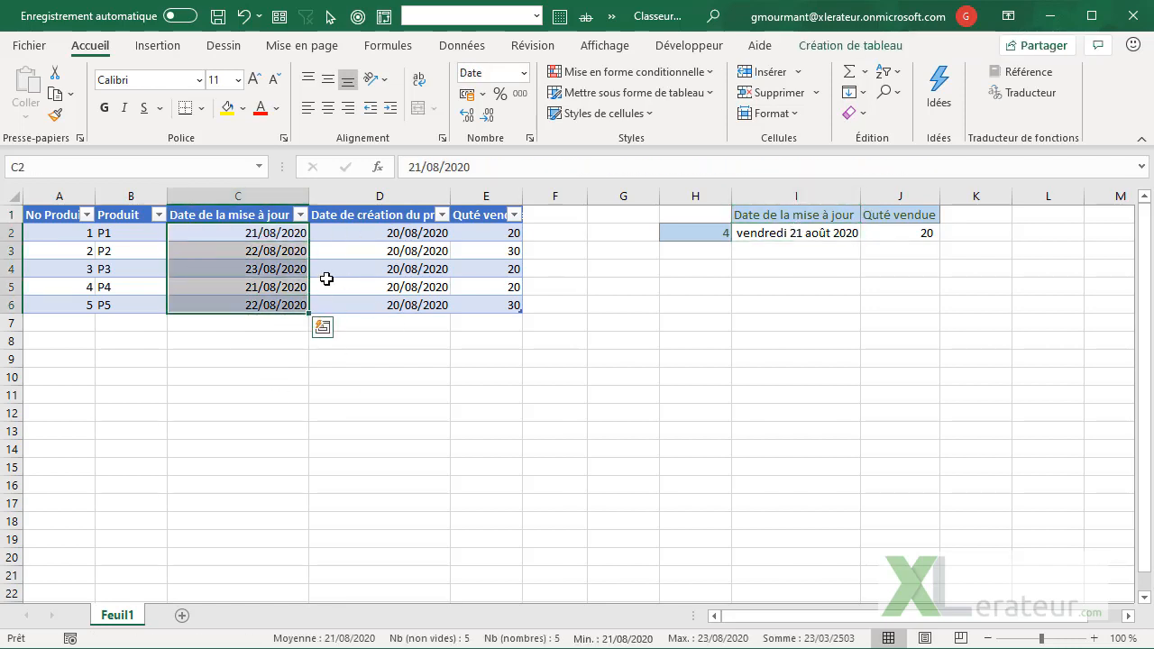